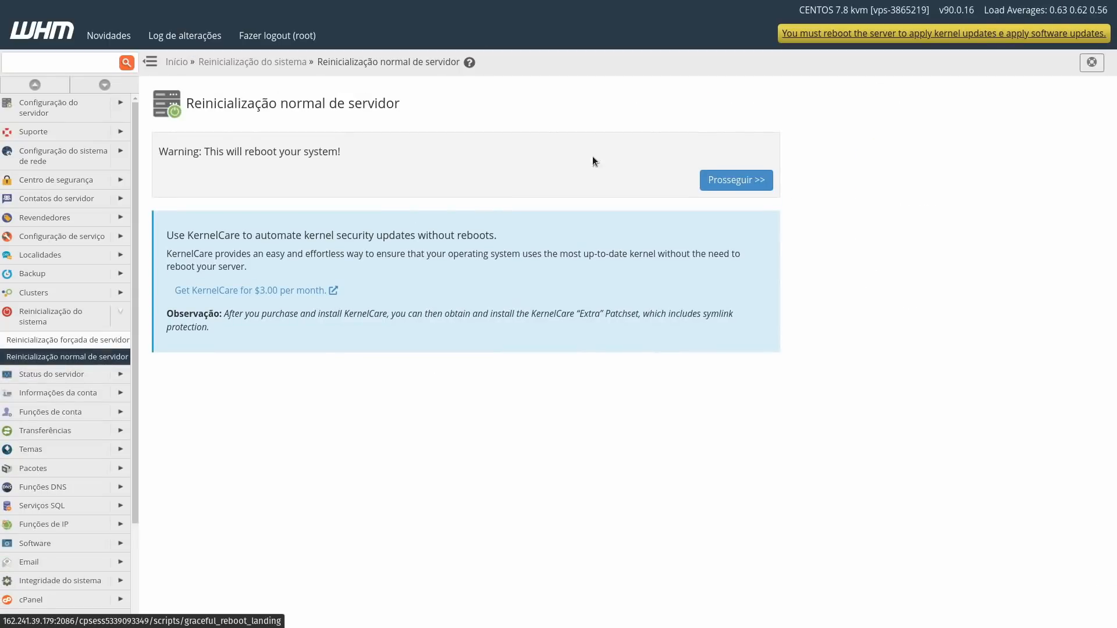
drag(210, 153, 467, 150)
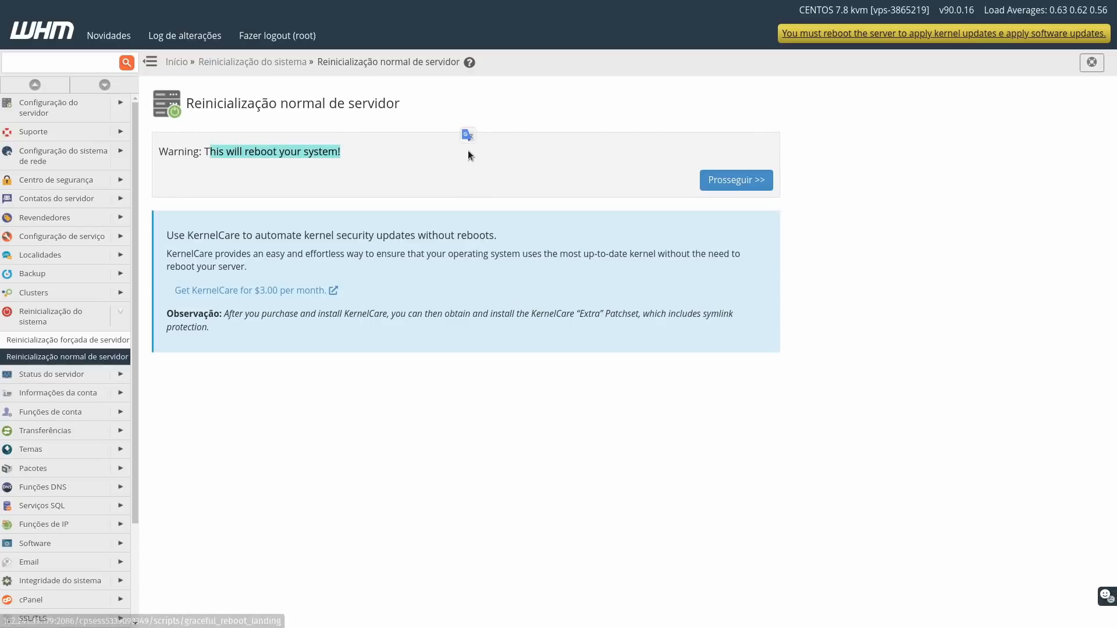
click(377, 389)
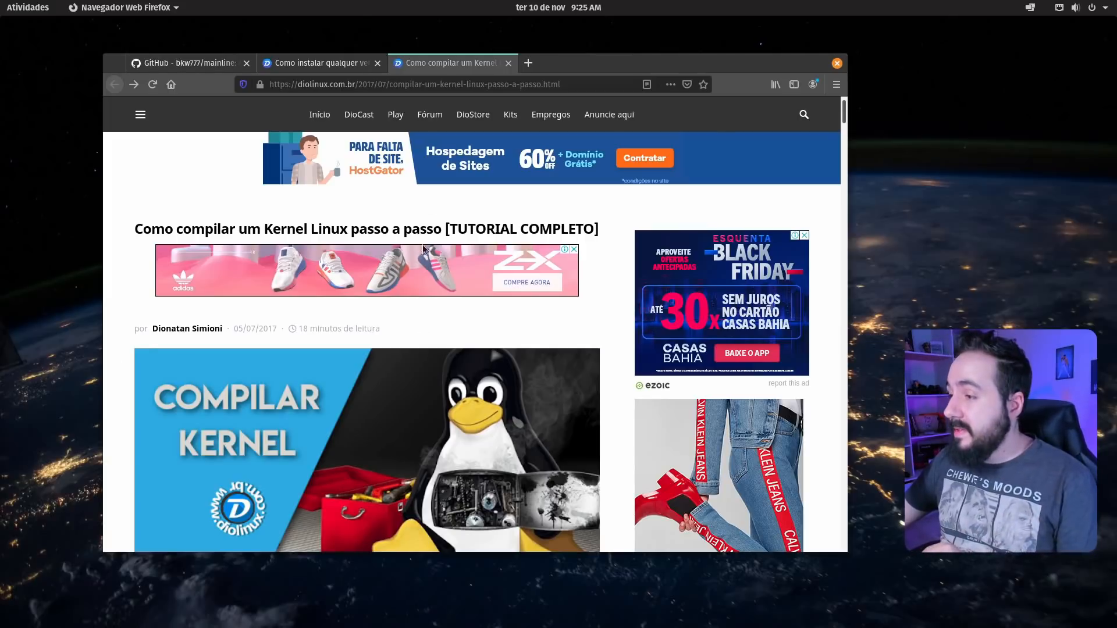
Close the two Diolinux kernel article tabs and return to the mainline project's GitHub page.
scroll(422, 239, down, 1)
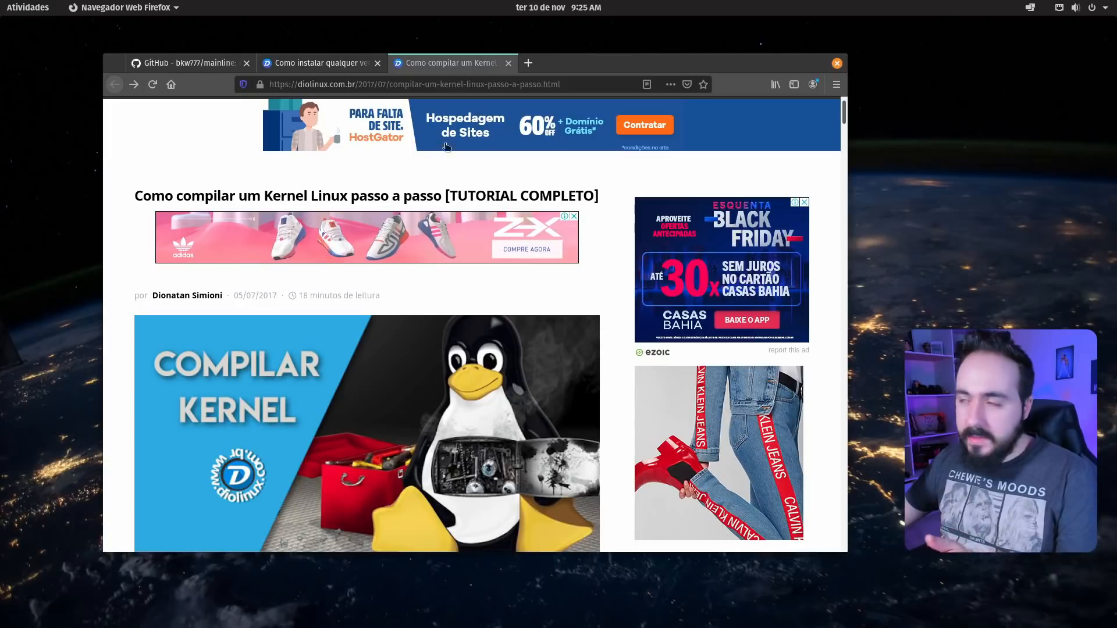
click(302, 64)
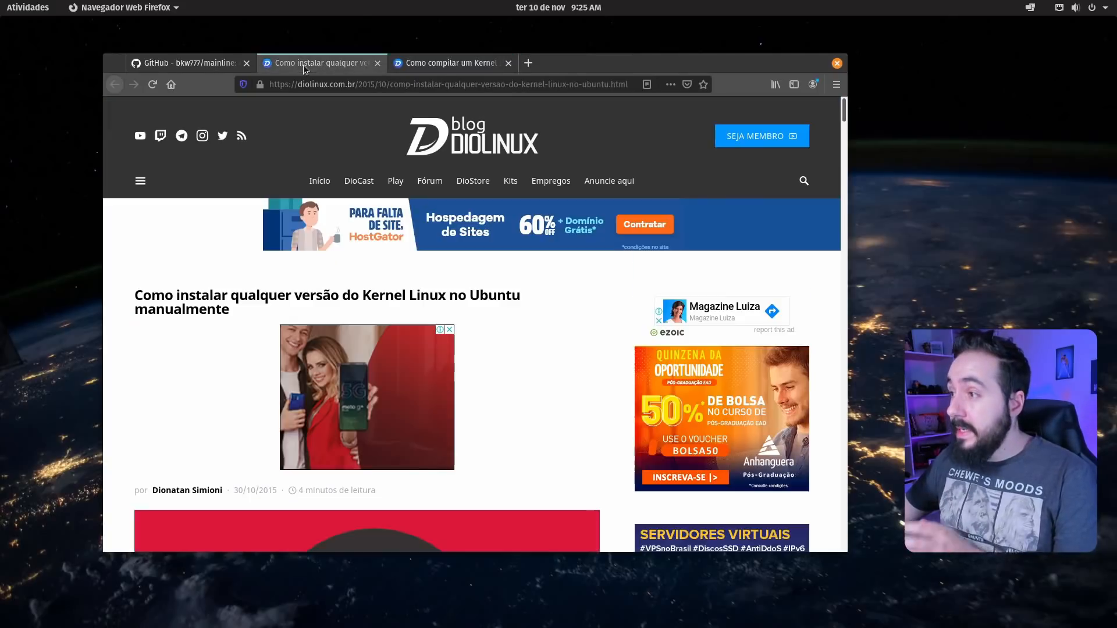
click(378, 63)
click(378, 63)
scroll(429, 231, up, 2)
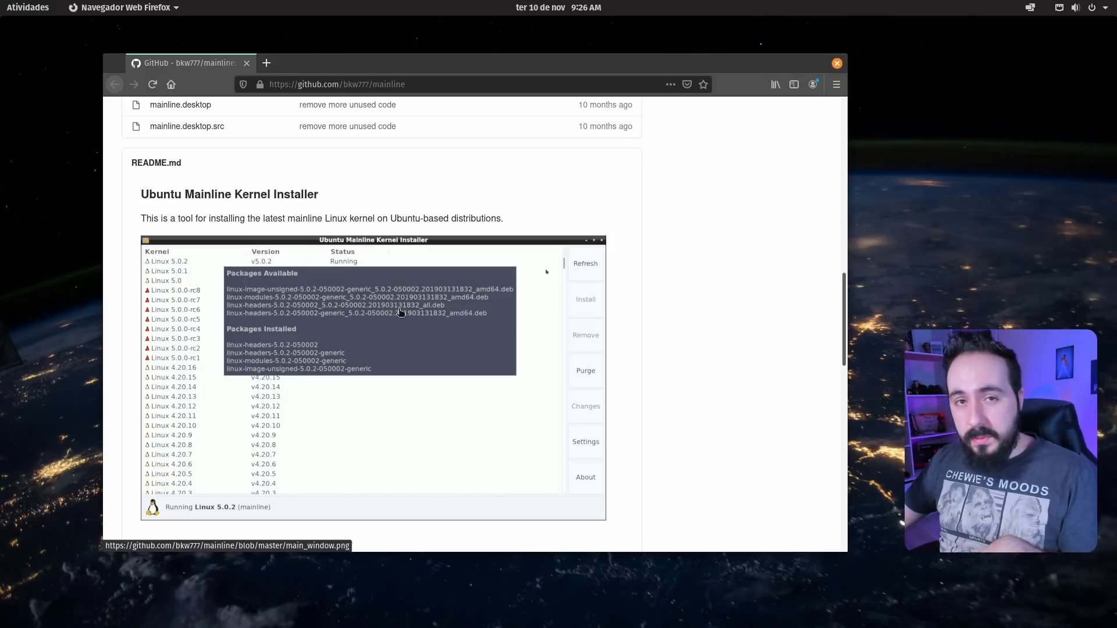
Open the README's Ubuntu Mainline PPA link in a new tab and switch to it.
scroll(424, 348, down, 1)
scroll(489, 319, down, 5)
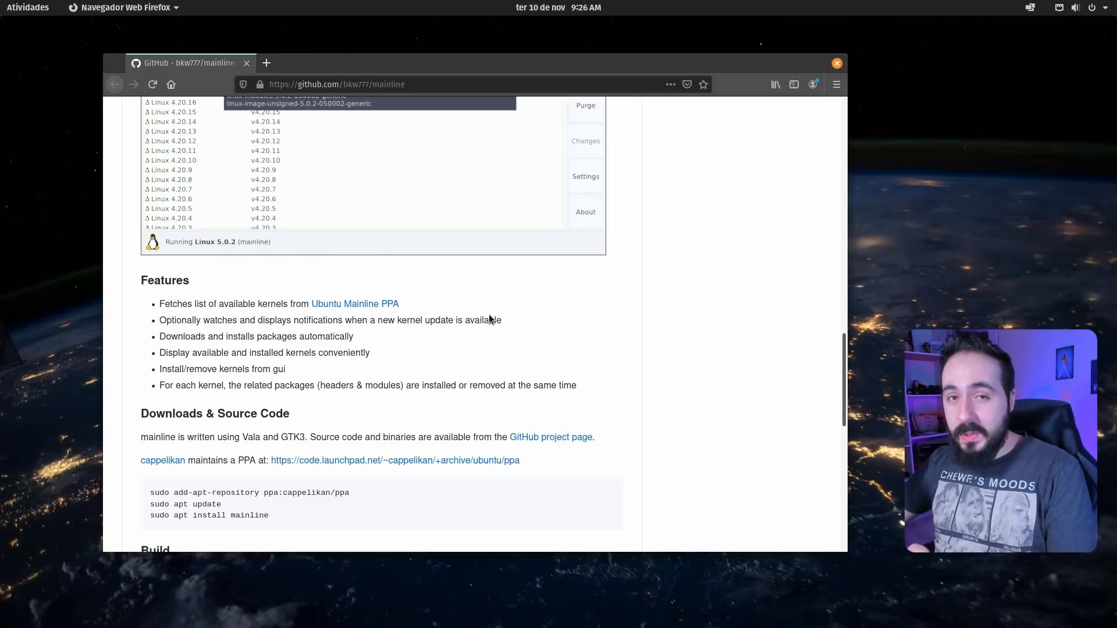
scroll(368, 324, up, 4)
scroll(368, 324, down, 5)
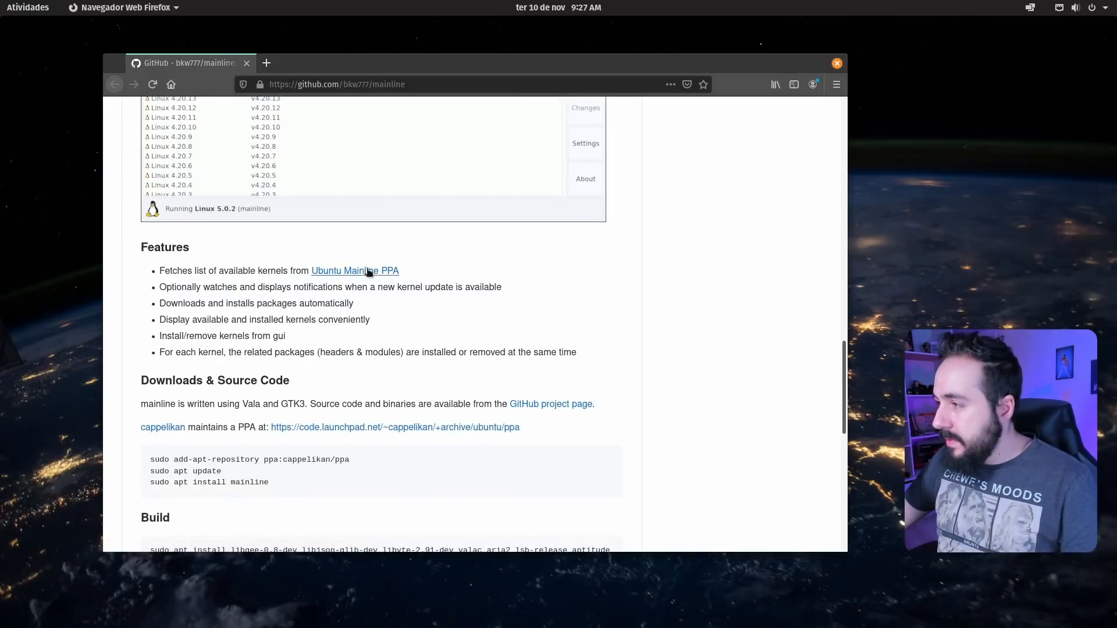
right_click(399, 273)
click(402, 277)
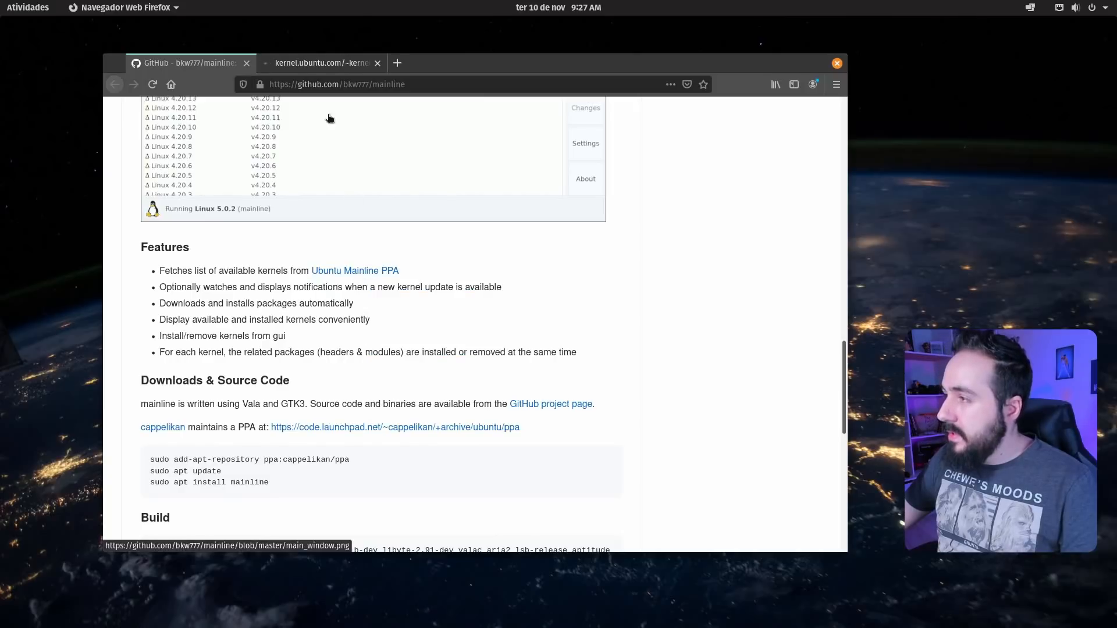
click(335, 64)
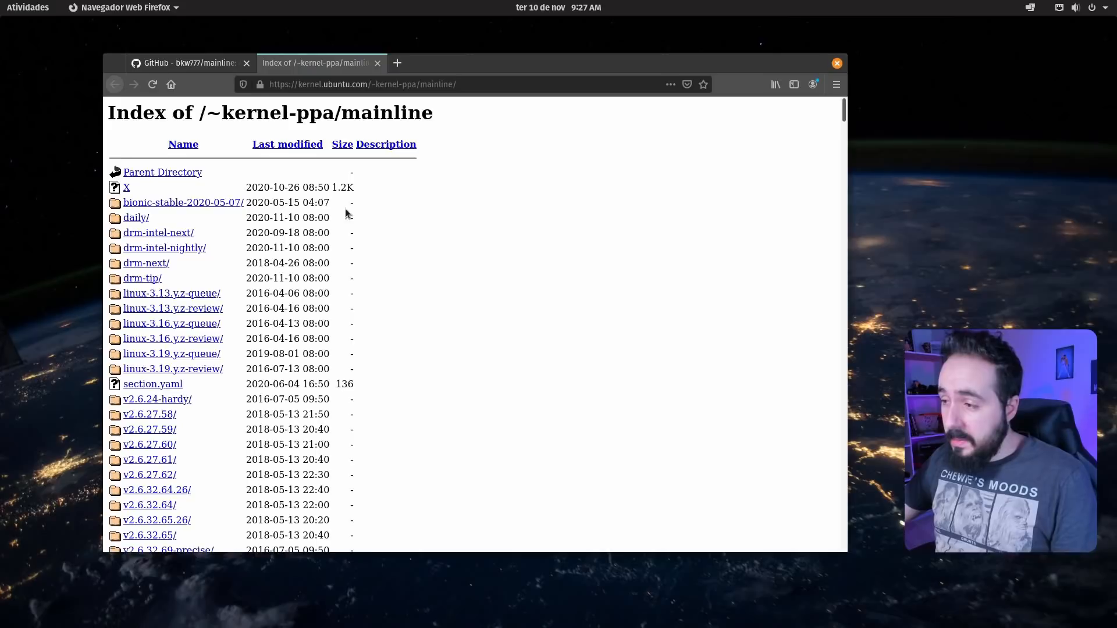
Sort the mainline kernel index by name in descending order.
scroll(347, 214, down, 3)
scroll(346, 214, down, 3)
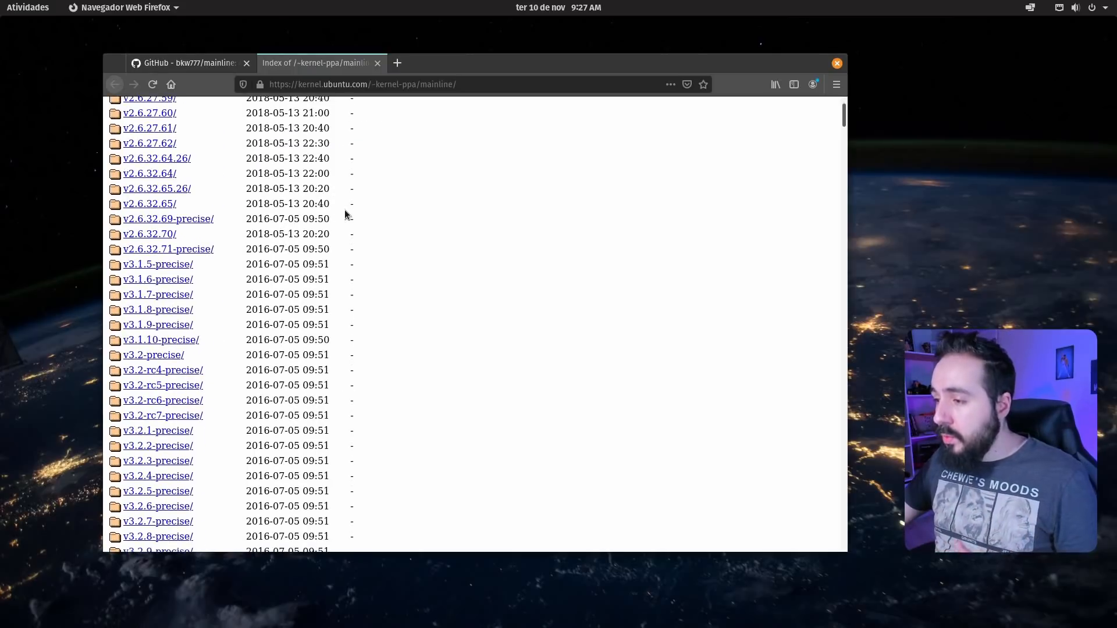
scroll(345, 214, down, 3)
scroll(347, 215, down, 5)
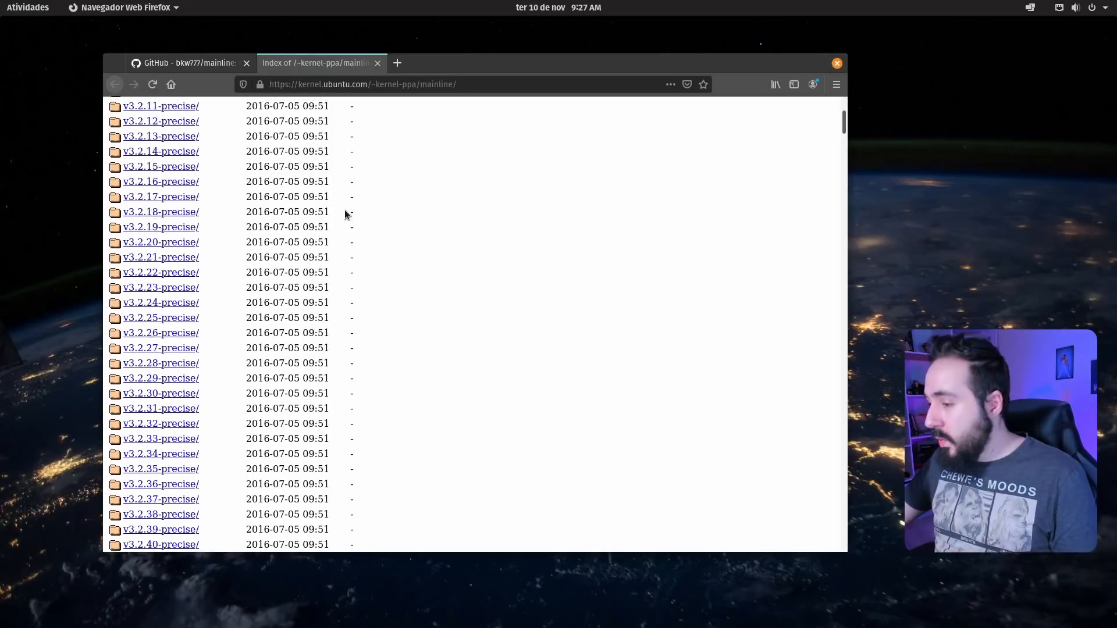
scroll(345, 216, up, 14)
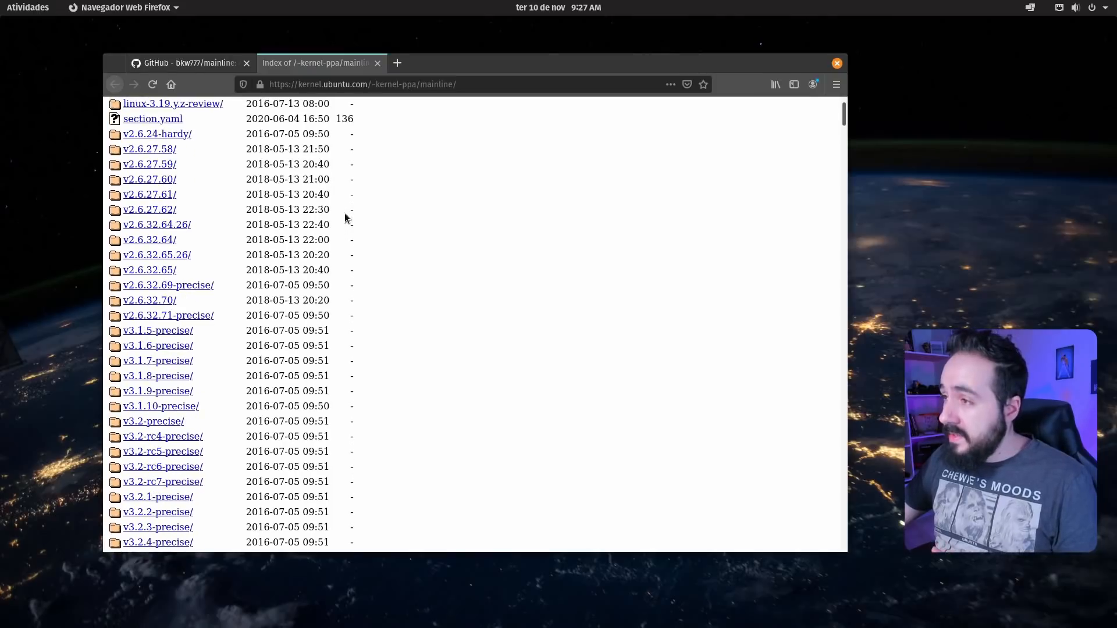
click(184, 145)
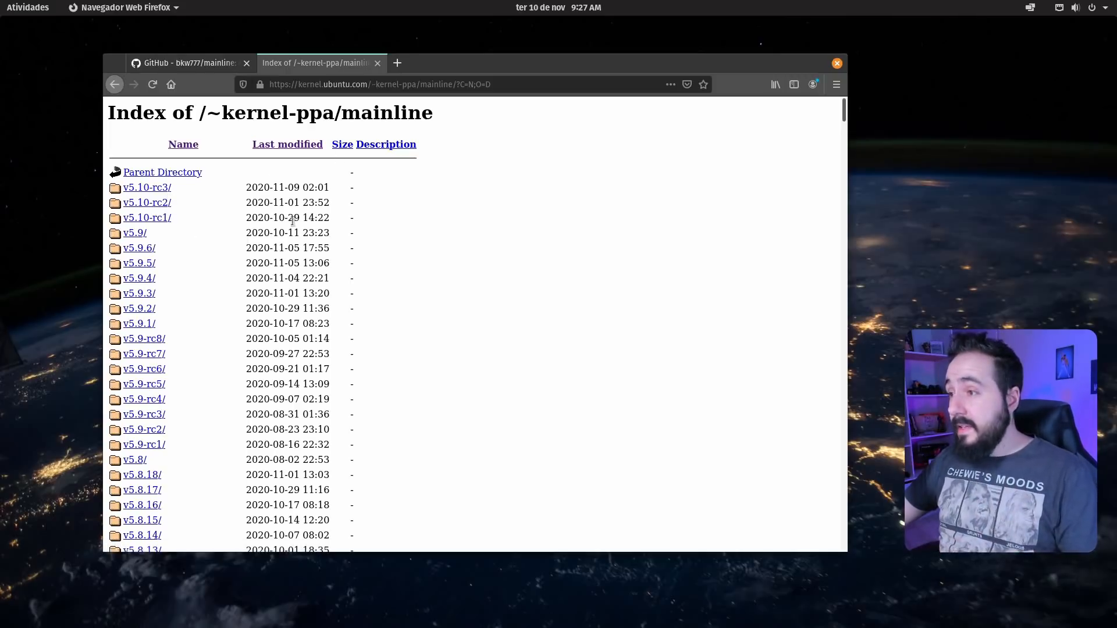
Examine the kernel versions and their modification dates in the sorted mainline index.
scroll(167, 378, down, 3)
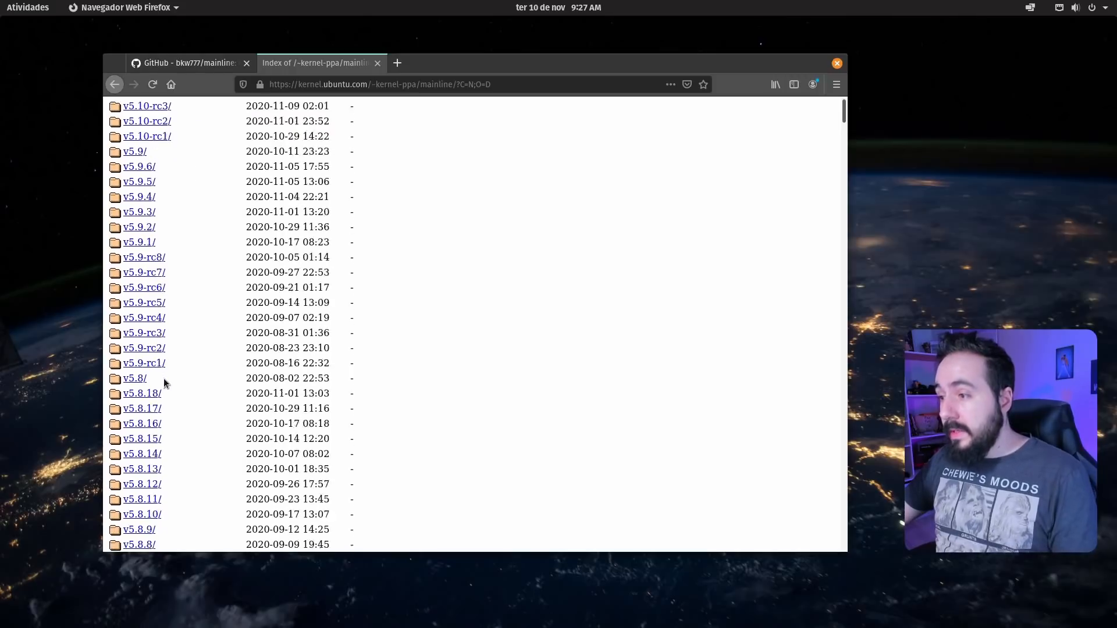
scroll(163, 380, down, 3)
scroll(146, 372, down, 2)
scroll(146, 372, down, 12)
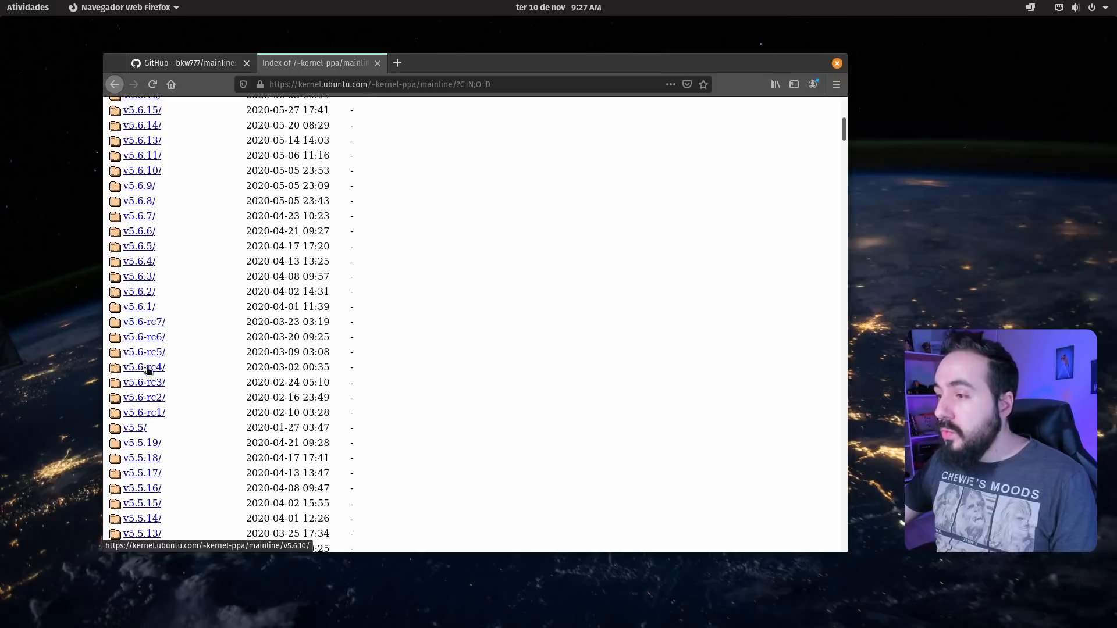
scroll(146, 372, down, 9)
scroll(157, 358, up, 3)
scroll(157, 358, up, 20)
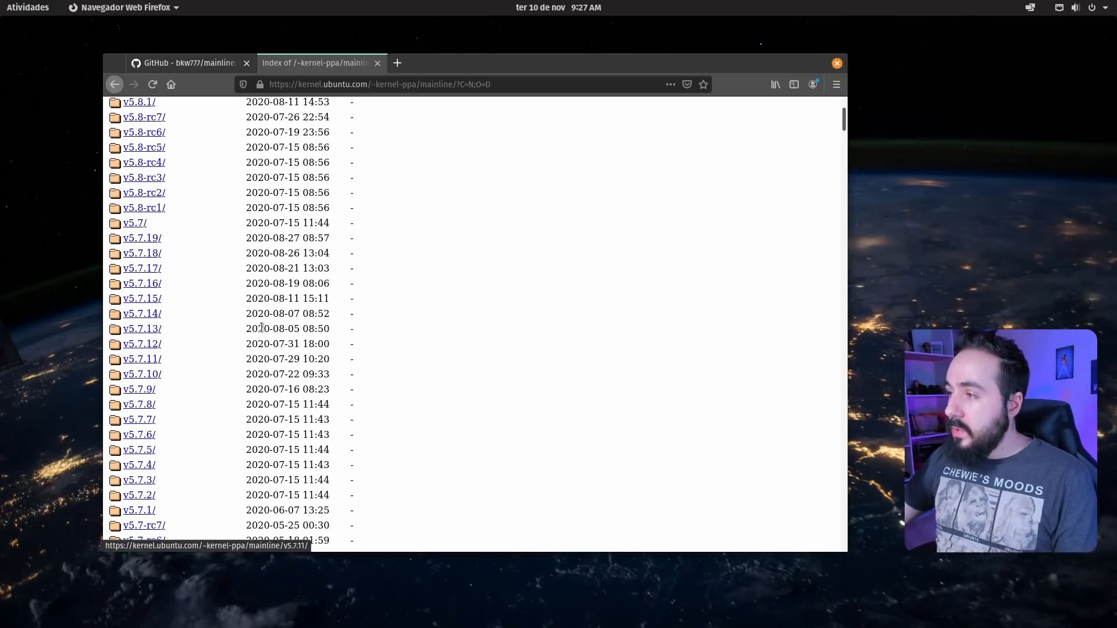
scroll(261, 314, up, 5)
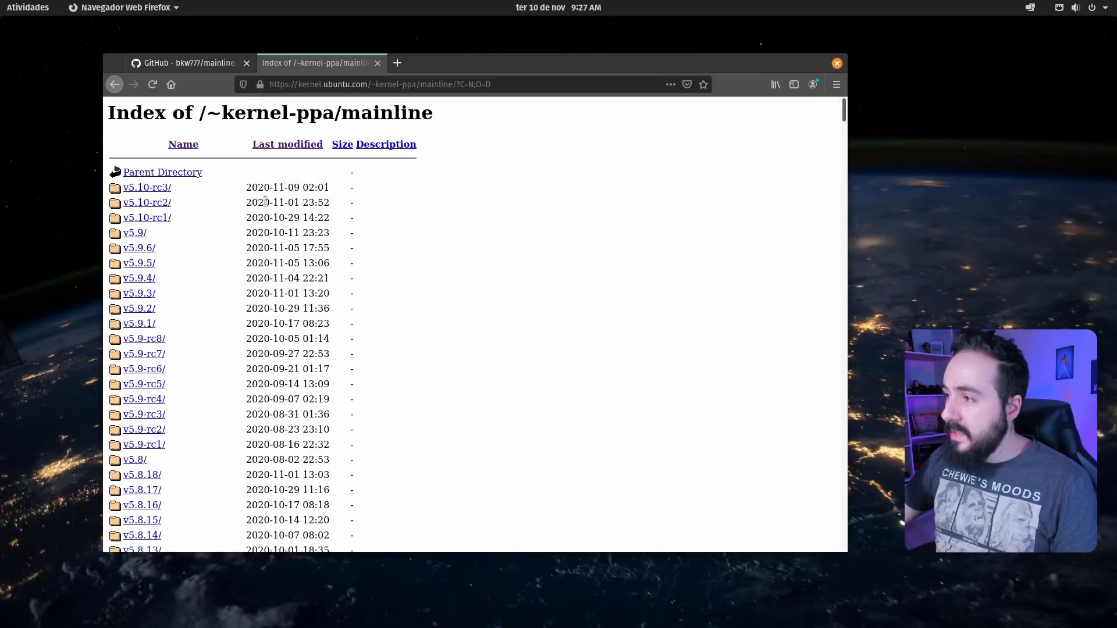
scroll(269, 390, down, 4)
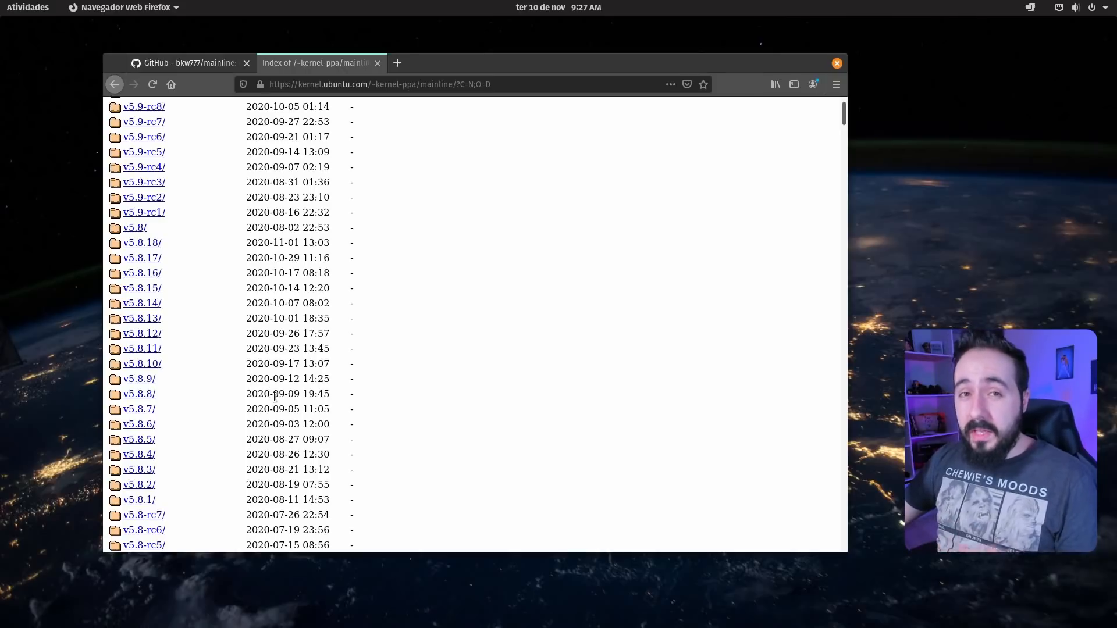
scroll(272, 401, up, 4)
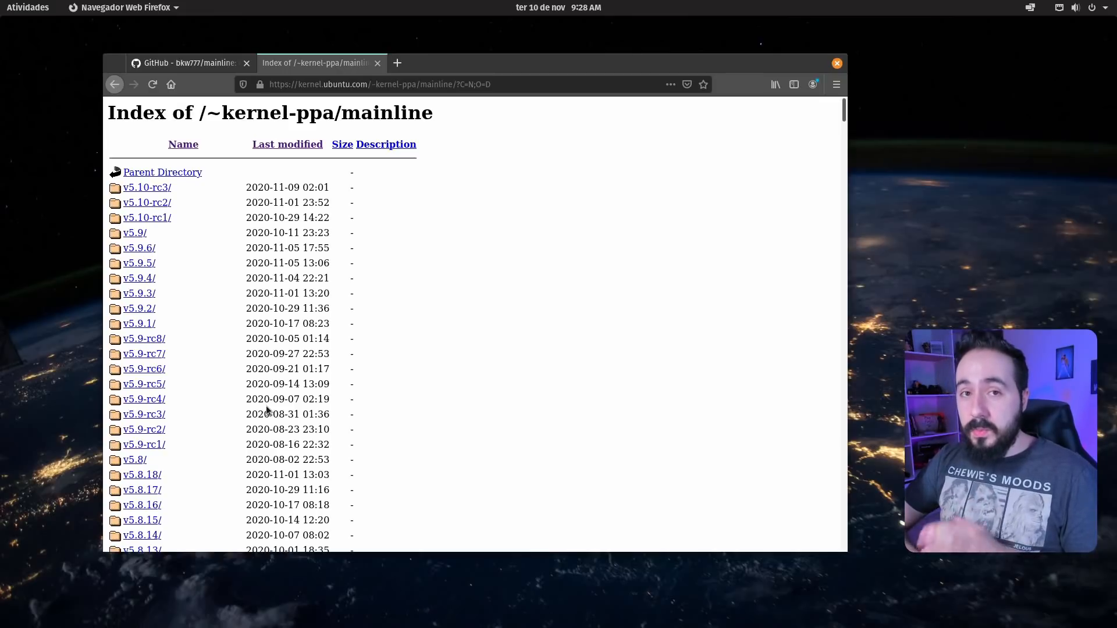
Open kernel.org in a new tab and examine its mainline and stable release entries.
click(397, 63)
text(kernel)
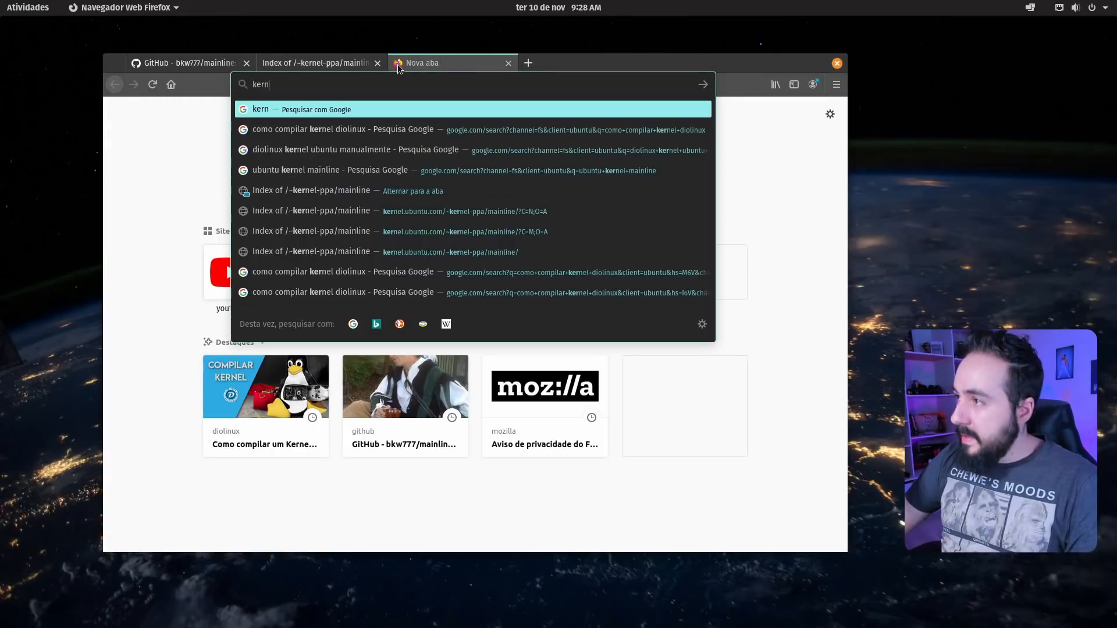
text(.org)
key(Return)
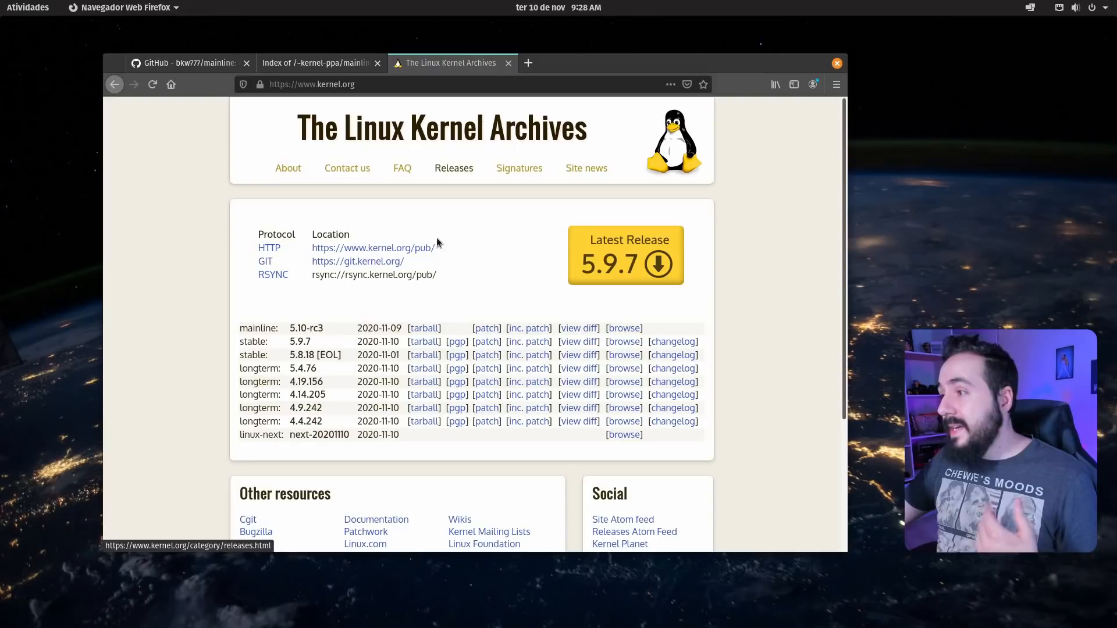
drag(291, 329, 240, 329)
click(284, 347)
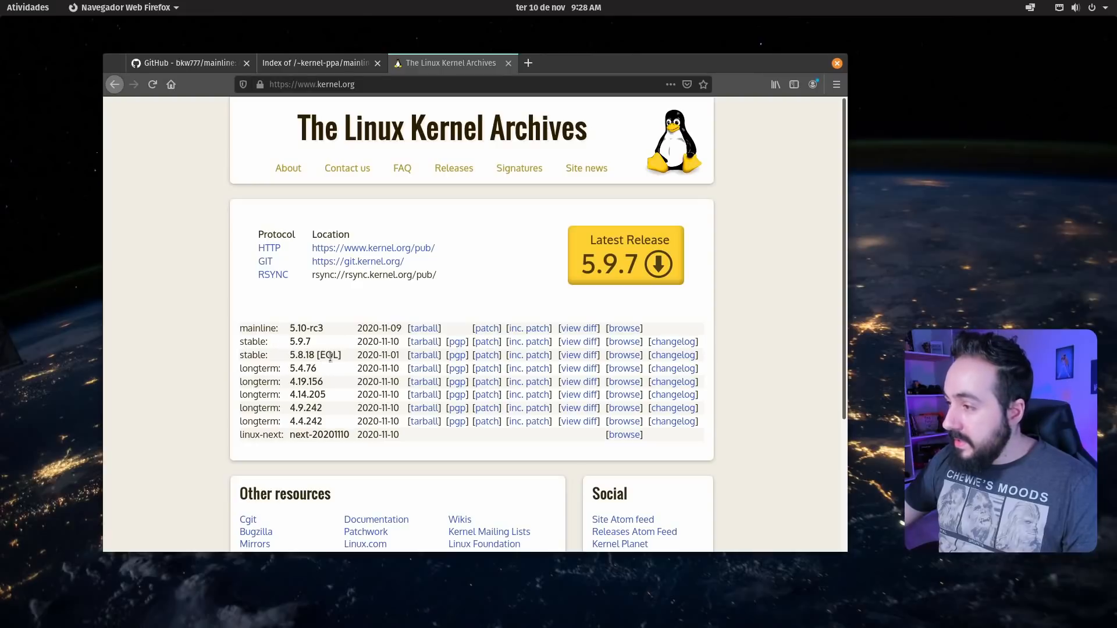
mouse_move(324, 354)
mouse_down()
mouse_move(291, 342)
mouse_move(311, 342)
mouse_up()
click(297, 343)
click(319, 375)
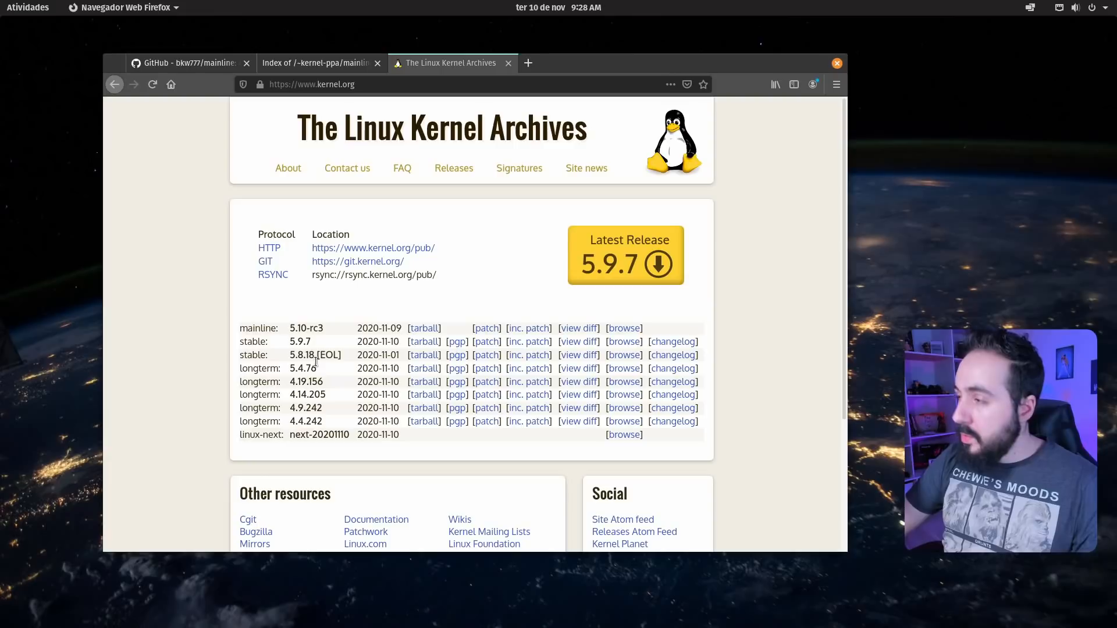
Check the running kernel version with uname -r in a terminal placed beside the release list, and close the terminal.
key(ctrl+alt+t)
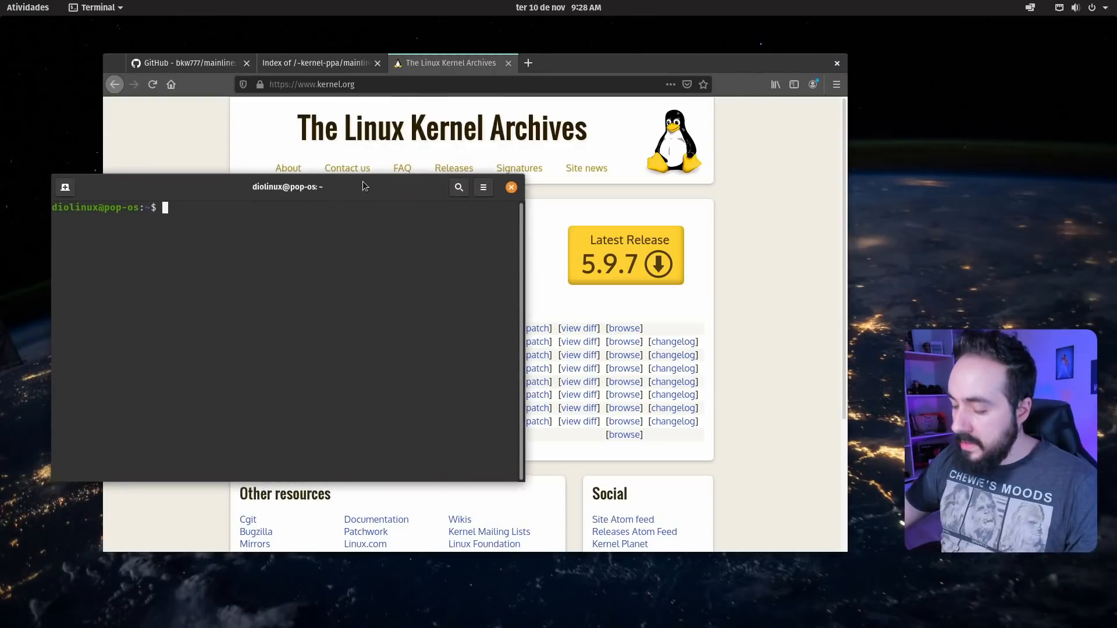
text(uname -r)
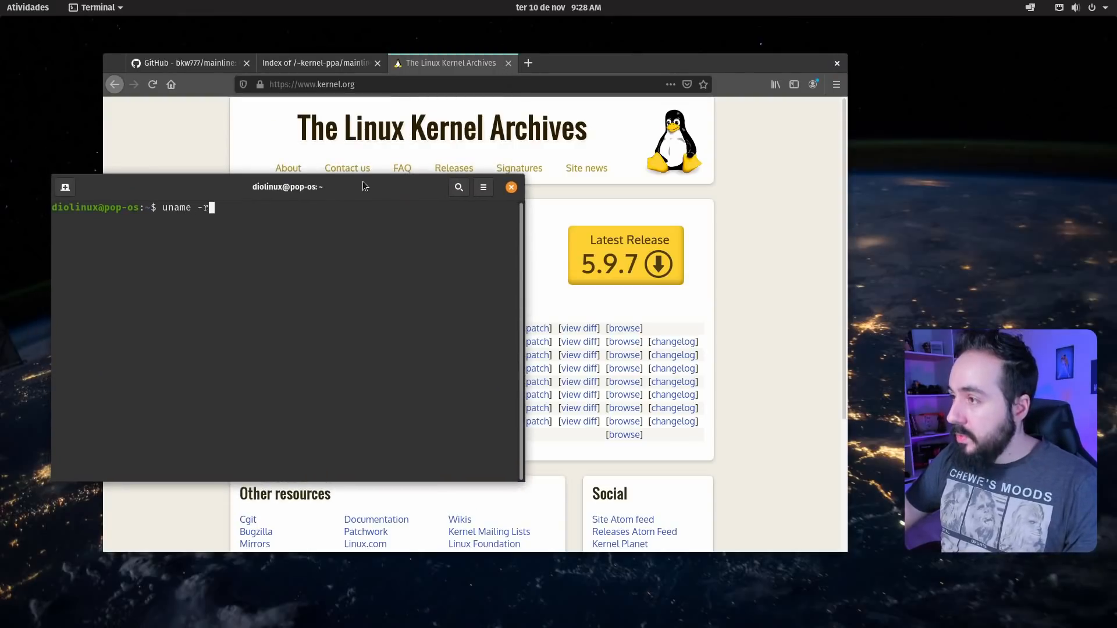
key(Return)
drag(348, 185, 707, 159)
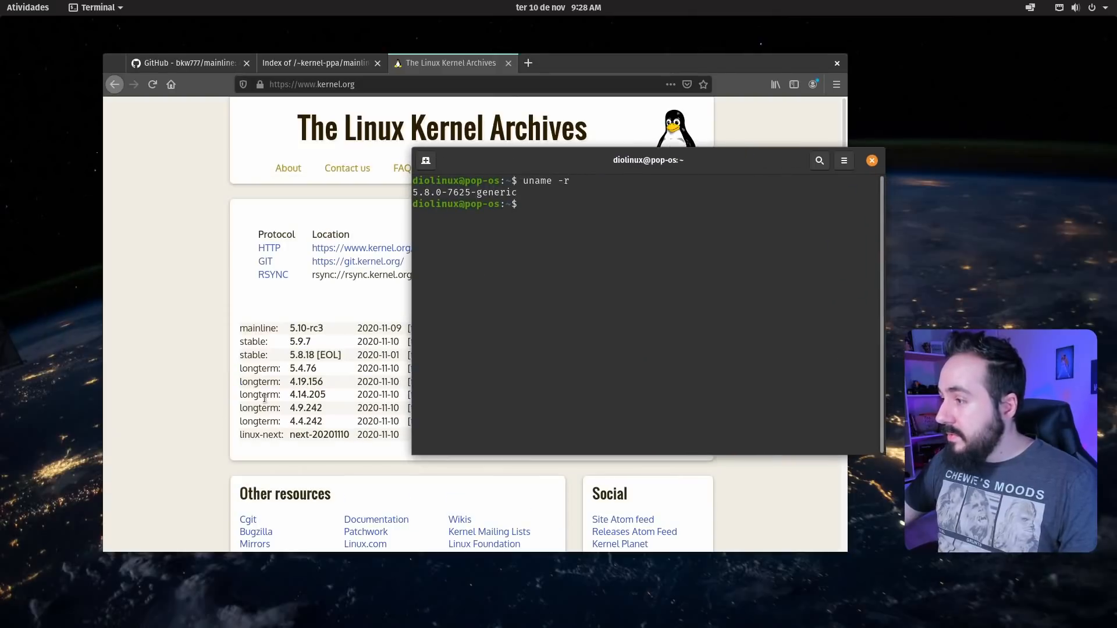
drag(454, 192, 396, 181)
click(657, 232)
key(ctrl+d)
Examine the longterm and stable kernel entries in the kernel.org release table.
drag(302, 425, 307, 368)
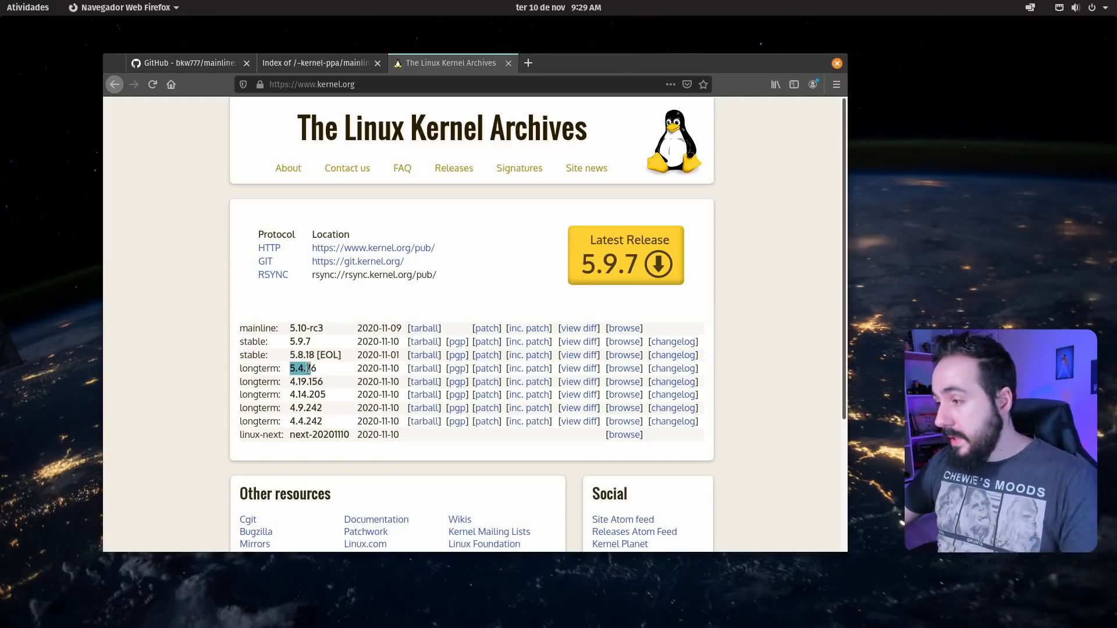
click(310, 408)
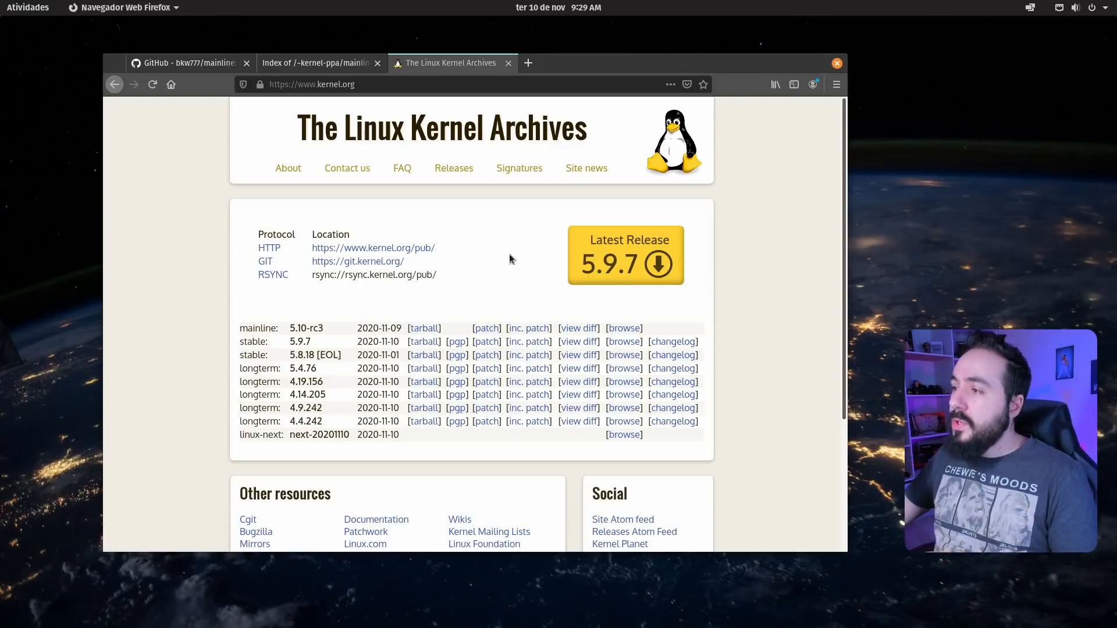
drag(270, 342, 234, 341)
click(234, 341)
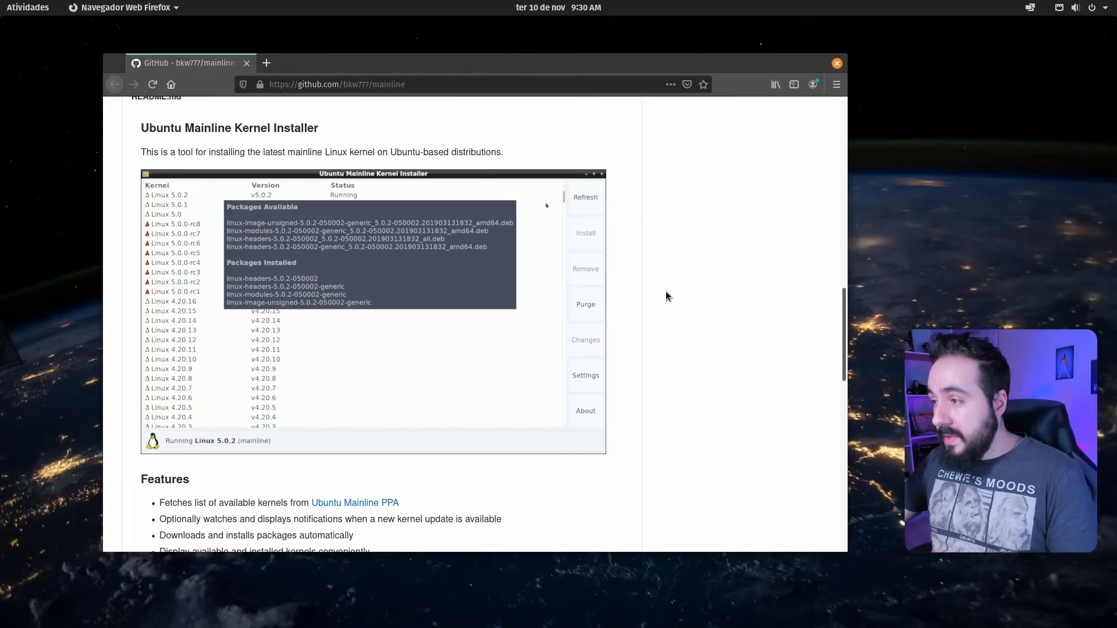
Add the ppa:cappelikan/ppa repository in the terminal using the README's add-apt-repository command, entering the sudo password and confirming the addition.
scroll(377, 297, down, 3)
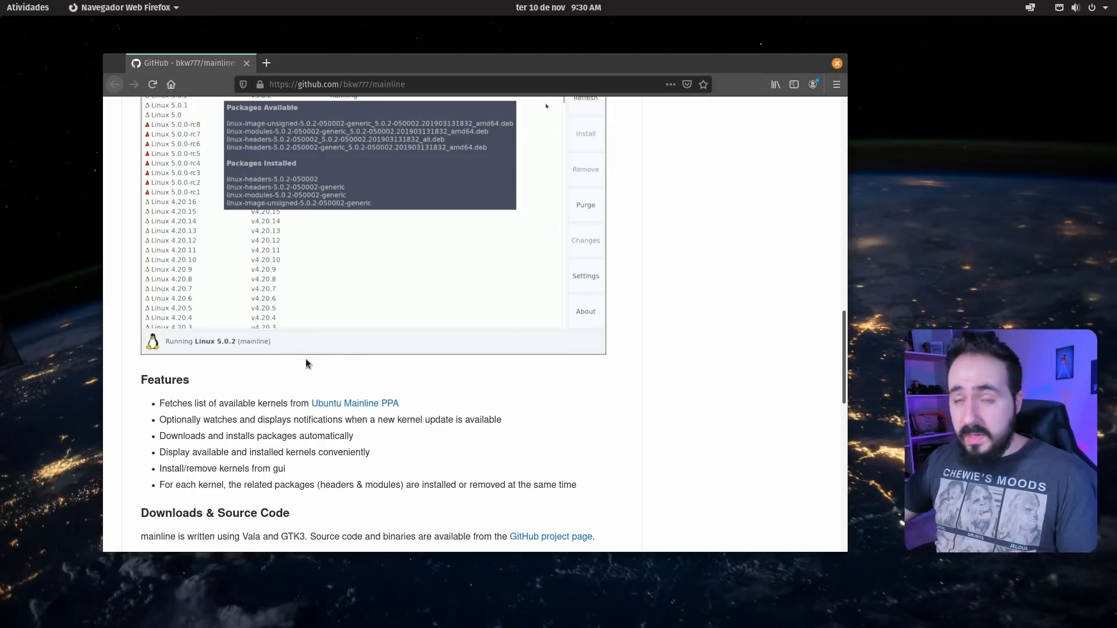
scroll(354, 361, down, 3)
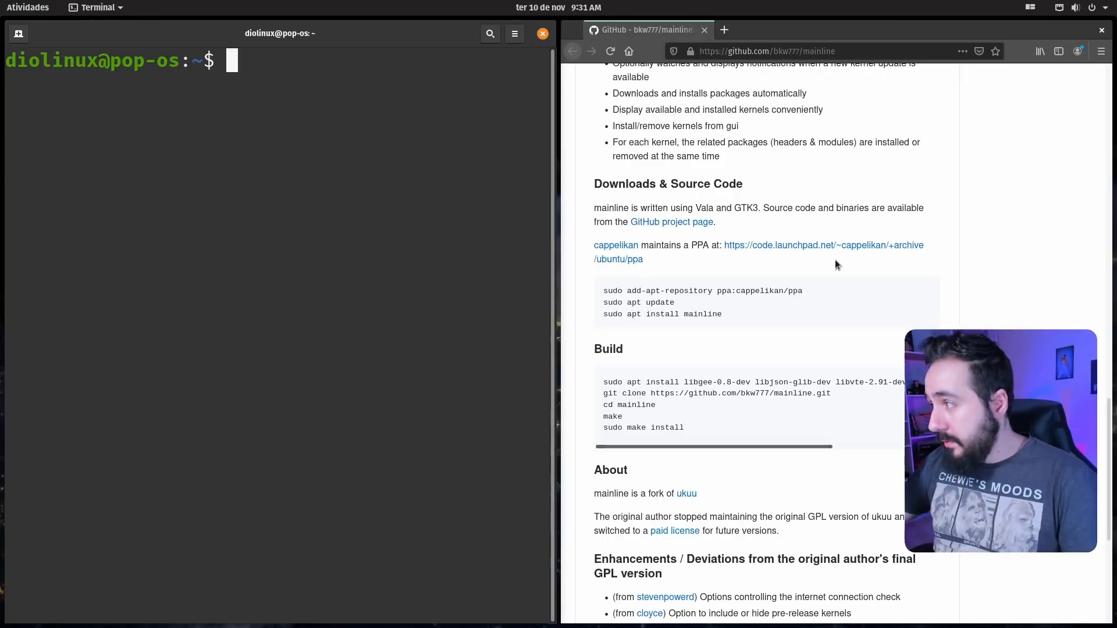
triple_click(786, 292)
right_click(785, 291)
click(815, 298)
right_click(229, 155)
click(234, 193)
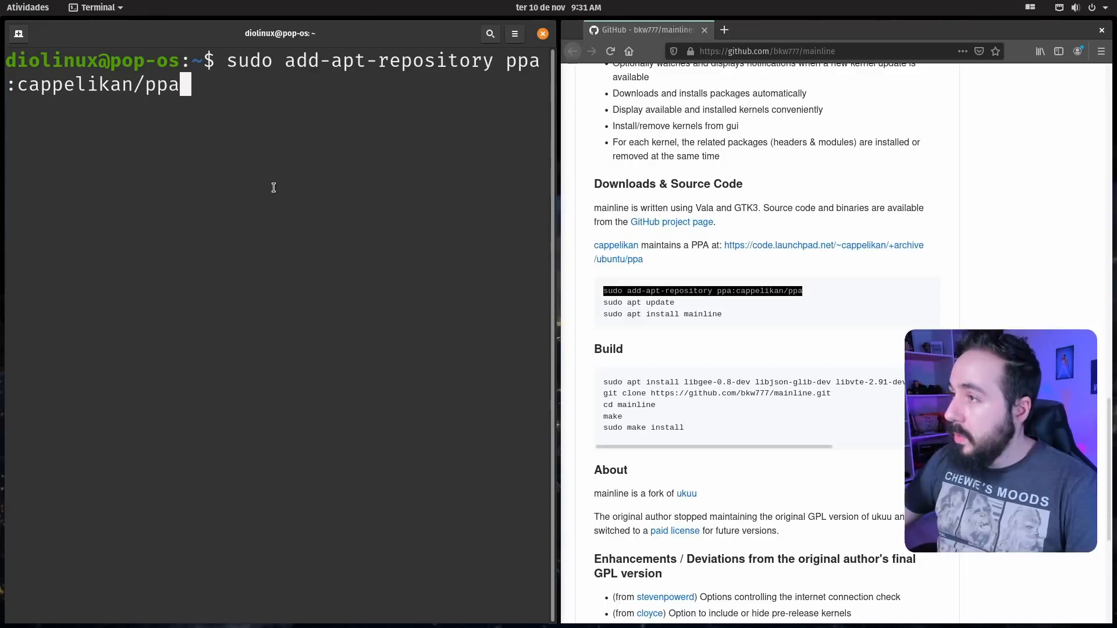
key(Return)
key(Return)
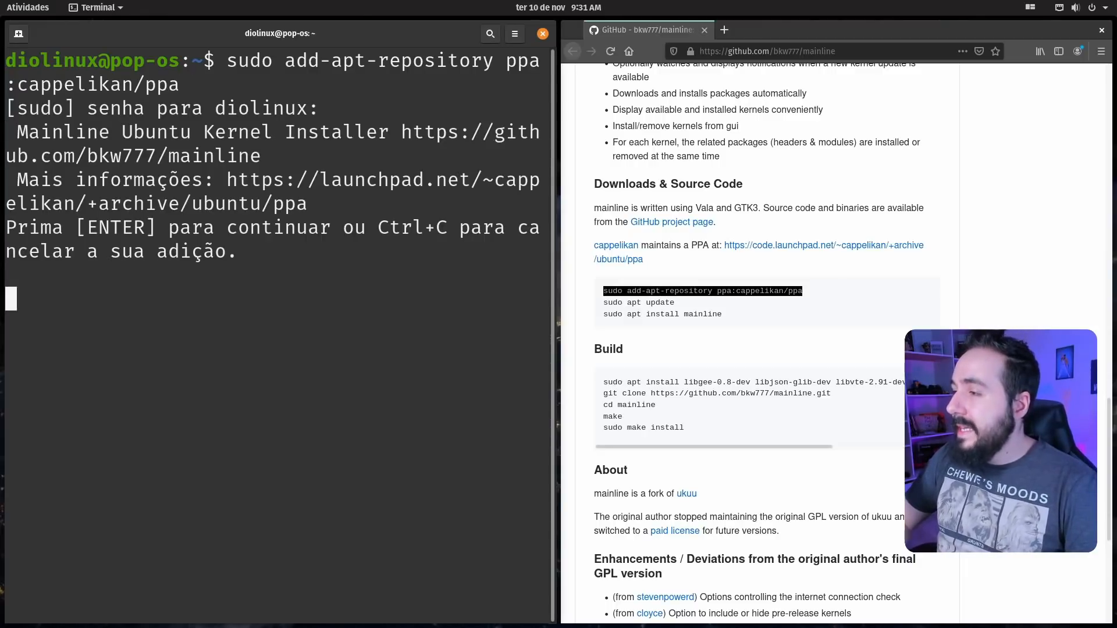
key(Return)
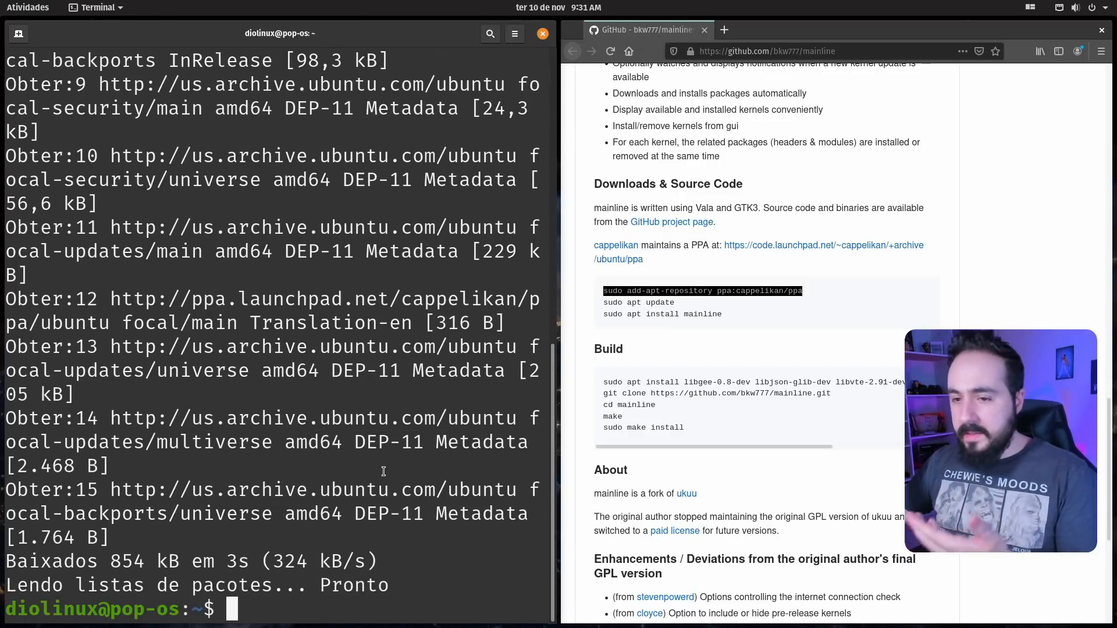
Install the mainline package in the terminal with the README's sudo apt install mainline command, confirm the installation, and clear the output.
text(clear)
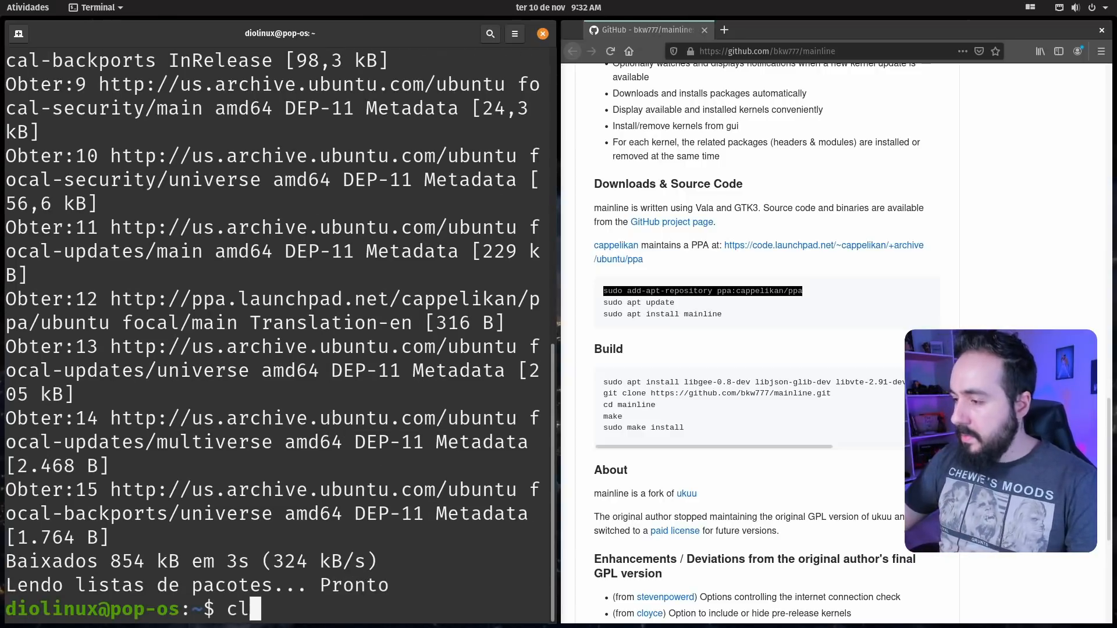
key(Return)
triple_click(720, 315)
right_click(724, 319)
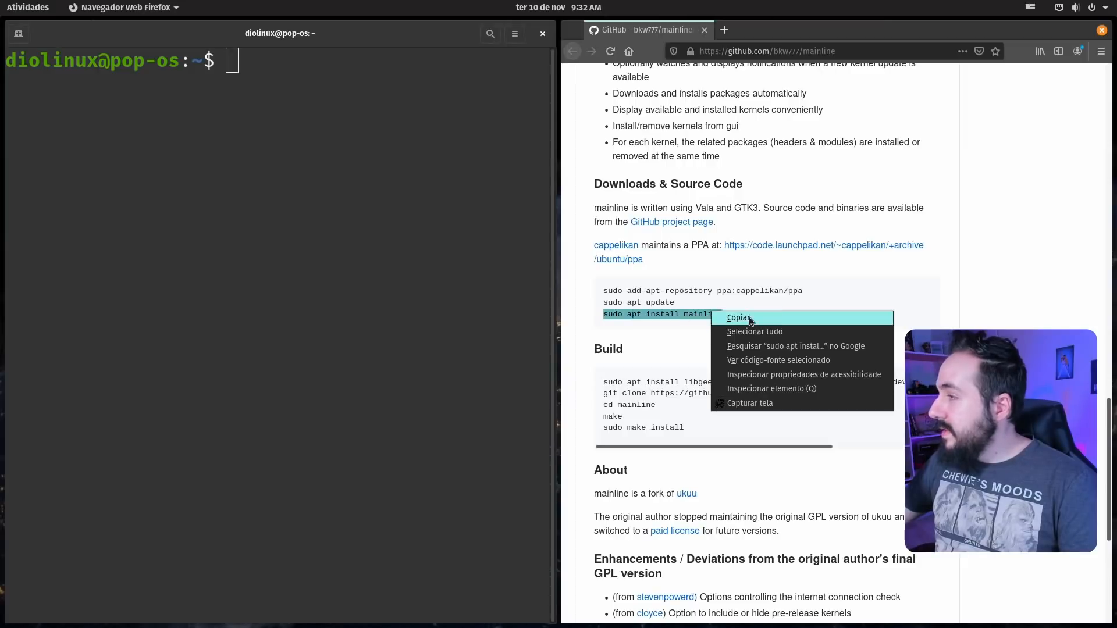
click(734, 317)
right_click(158, 170)
click(207, 207)
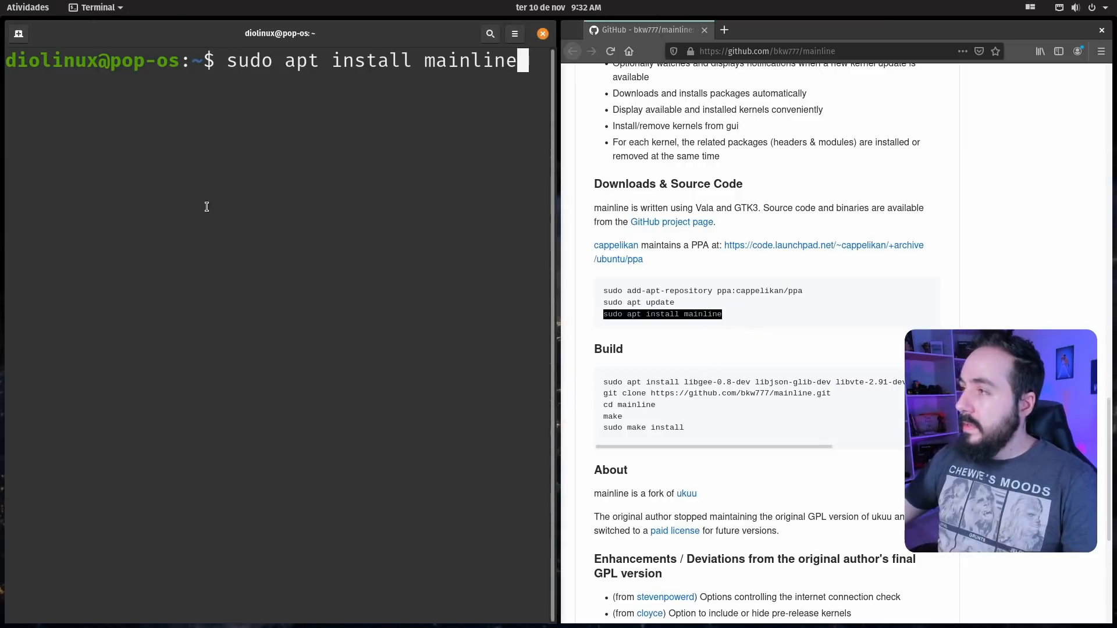
key(Return)
key(Return)
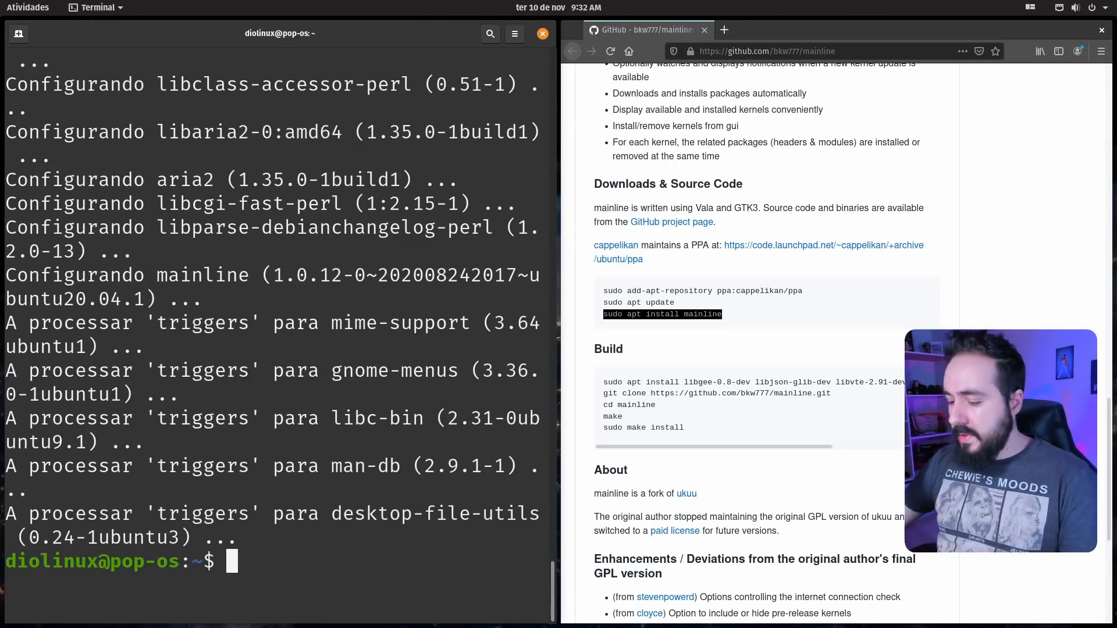
text(clear)
key(Return)
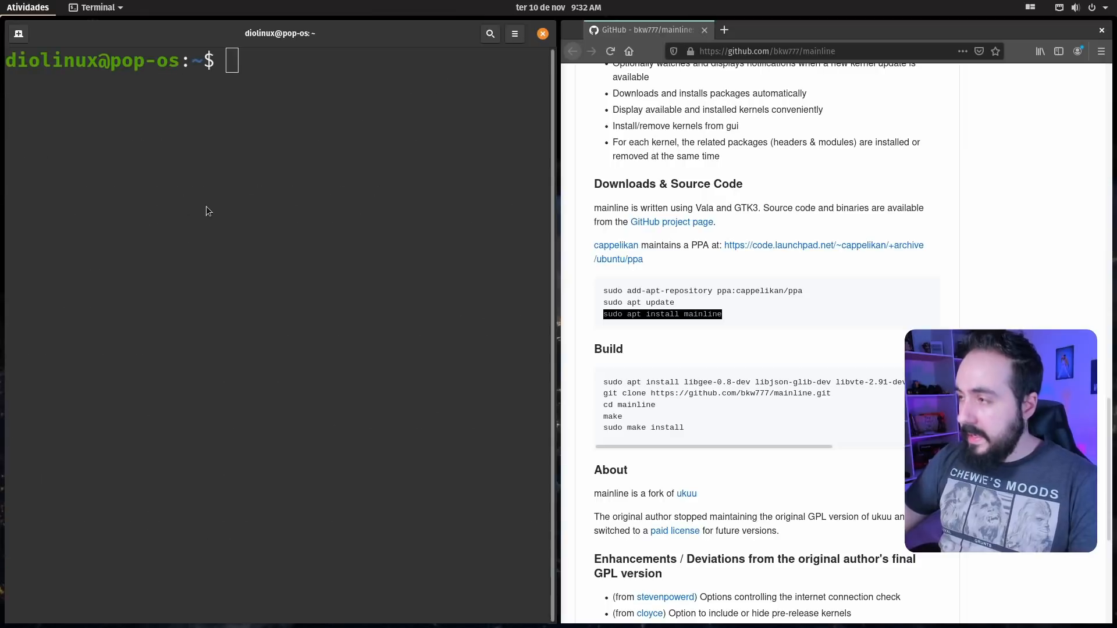
Search the installed applications for "main" and return to the terminal without launching anything.
key(super)
text(main)
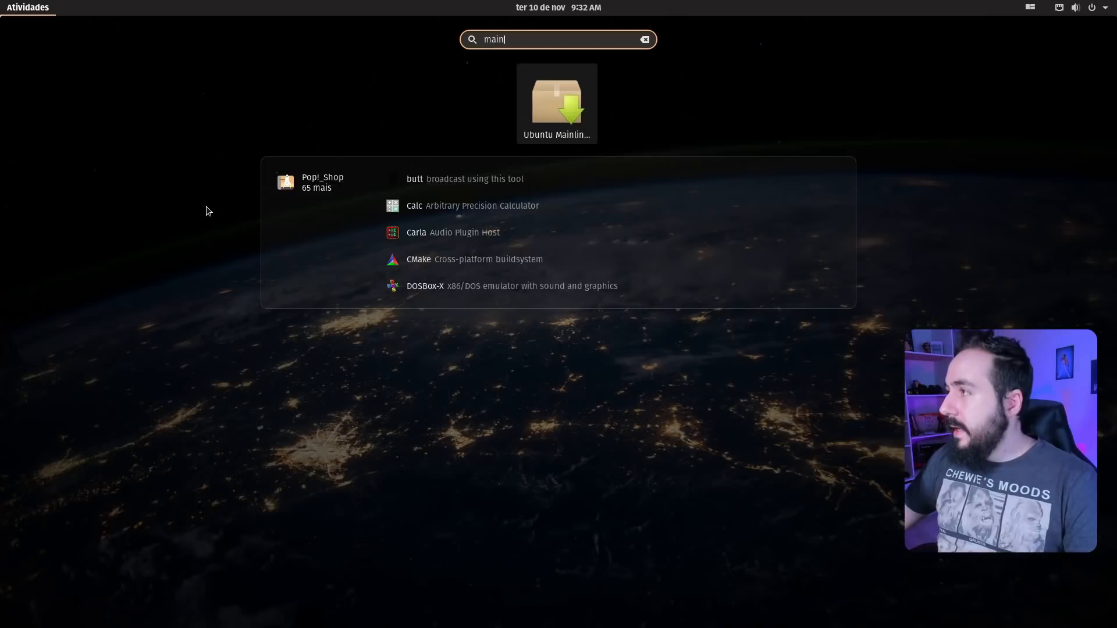
key(BackSpace)
key(BackSpace)
key(BackSpace)
key(BackSpace)
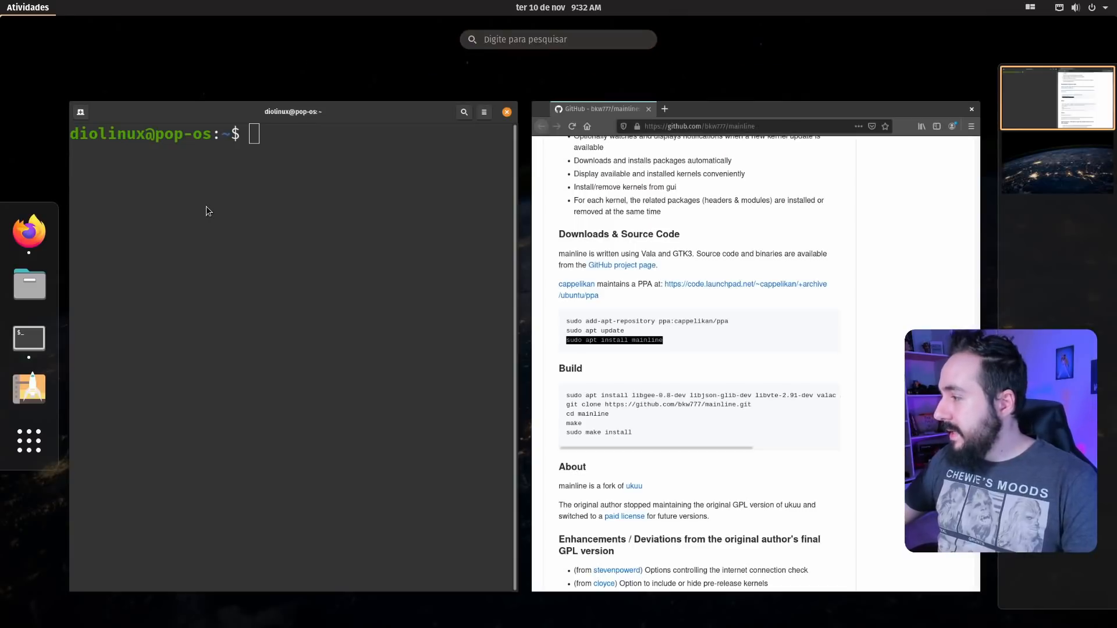
click(208, 211)
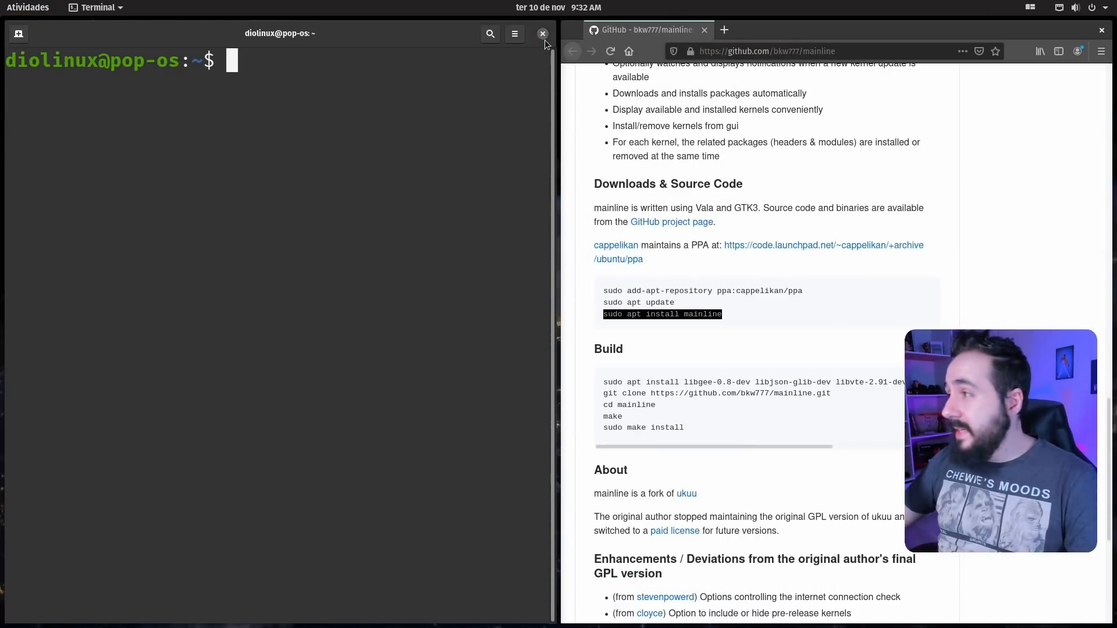
Close the terminal and install the Synaptic package manager from Pop!_Shop.
click(543, 35)
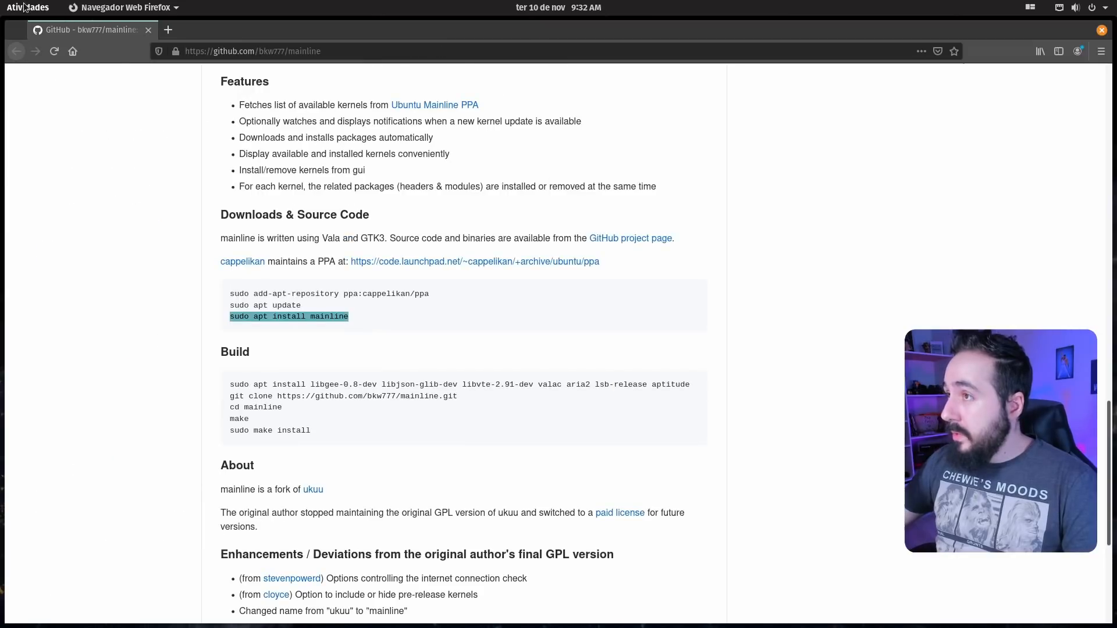
click(24, 7)
click(28, 388)
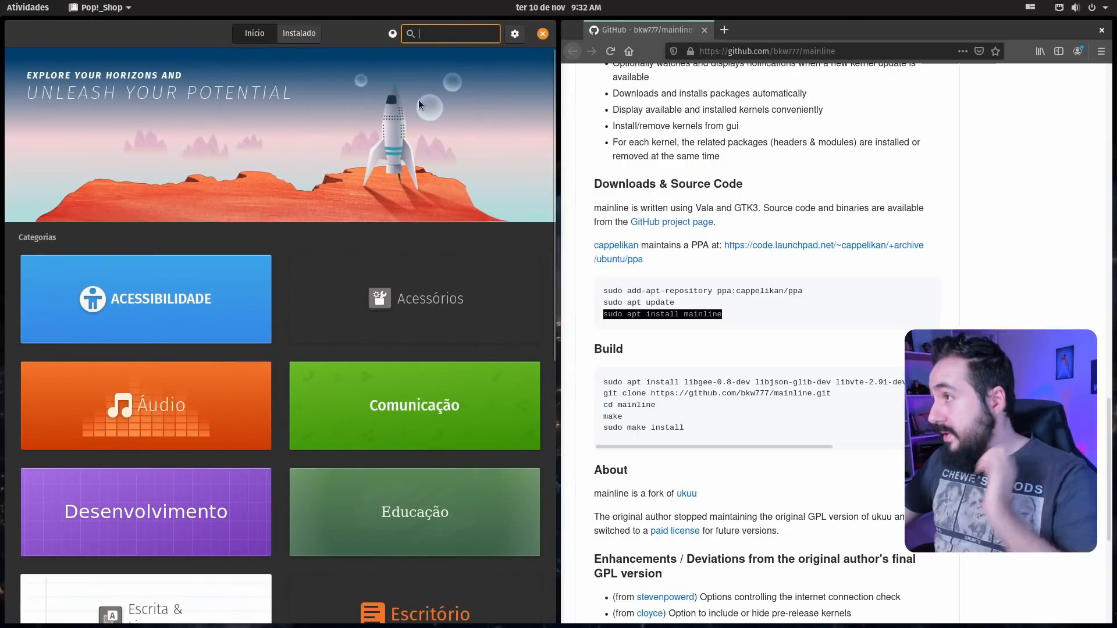
text(synapt)
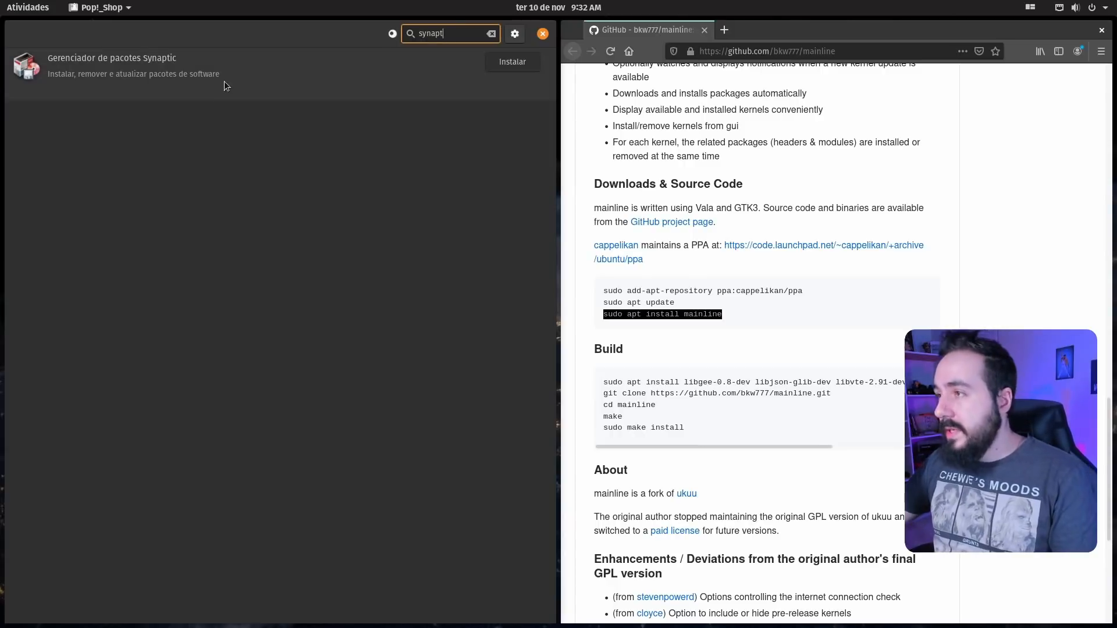
click(539, 61)
key(Return)
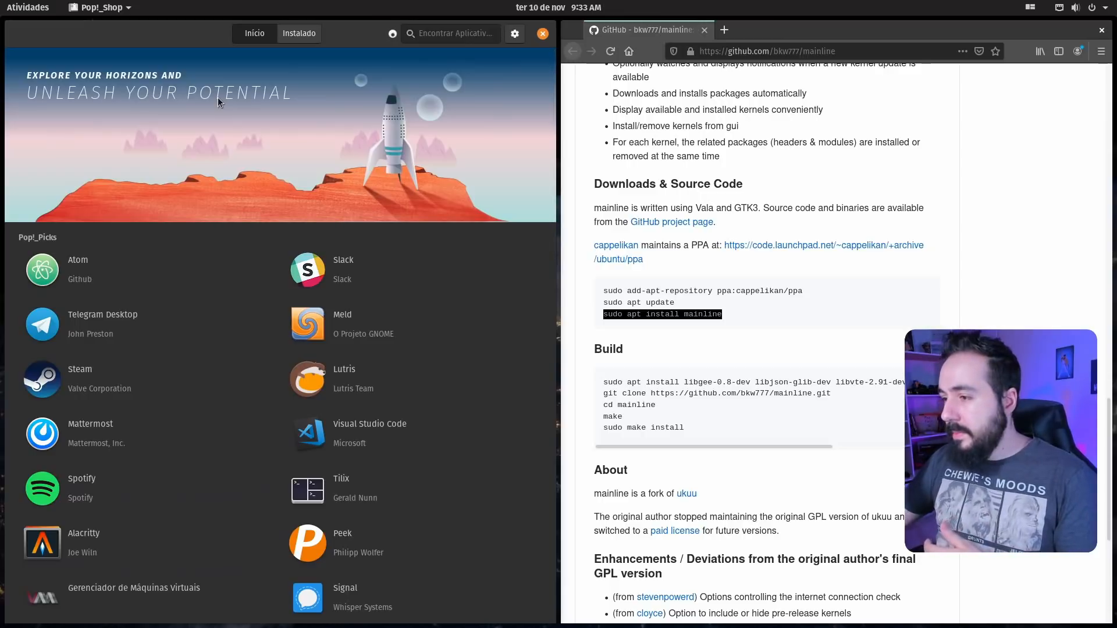
Enlarge the README page and copy the address ppa:cappelikan/ppa from its add-apt-repository line.
click(801, 240)
key(ctrl+plus)
key(ctrl+plus)
key(ctrl+plus)
drag(893, 216, 772, 214)
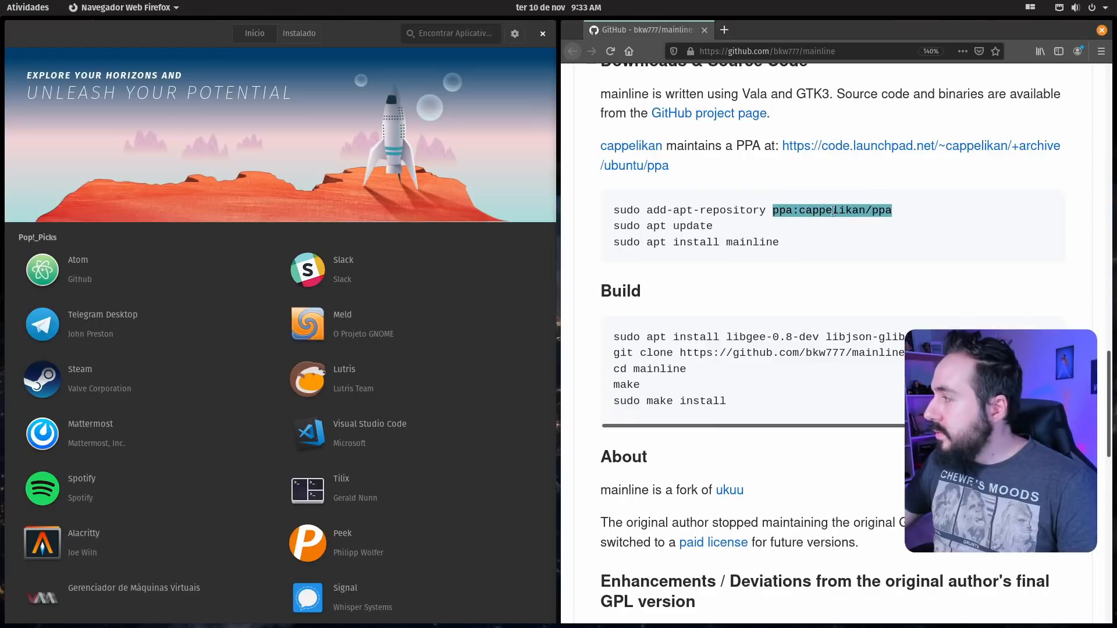
right_click(815, 209)
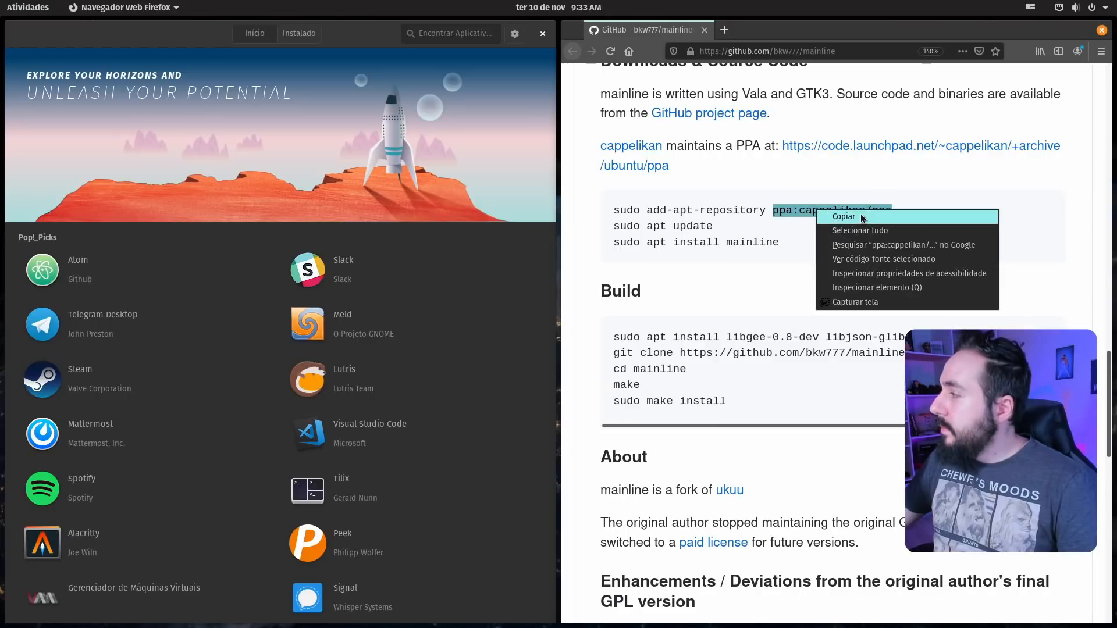
click(820, 216)
Enter ppa:cappelikan/ppa as a new extra source in Pop!_Shop's repository settings, and cancel the addition.
click(378, 29)
click(518, 36)
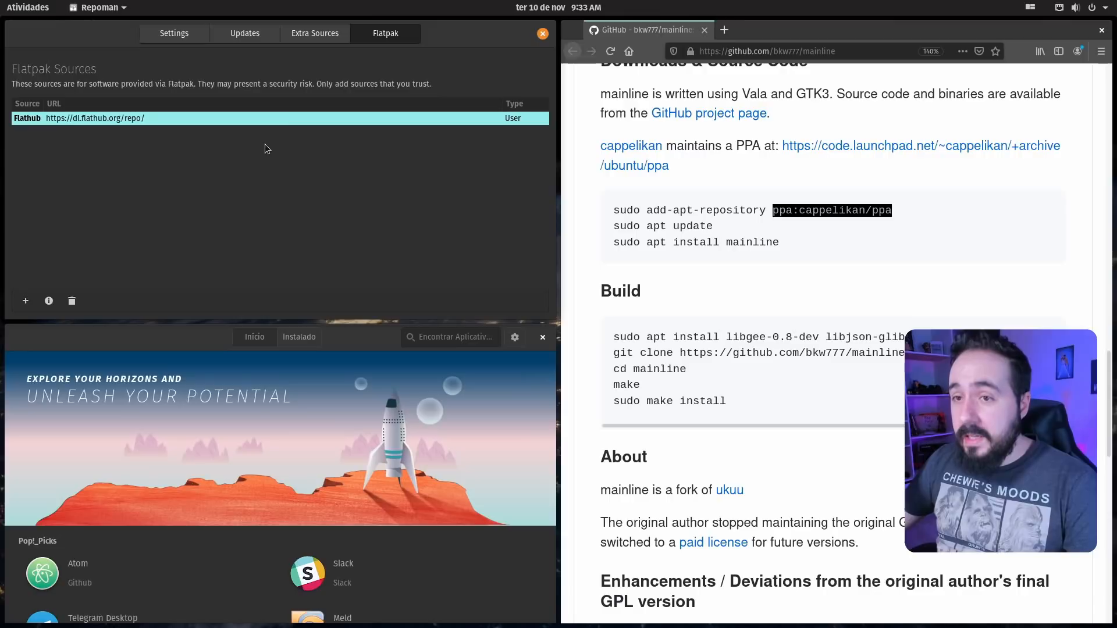
click(302, 34)
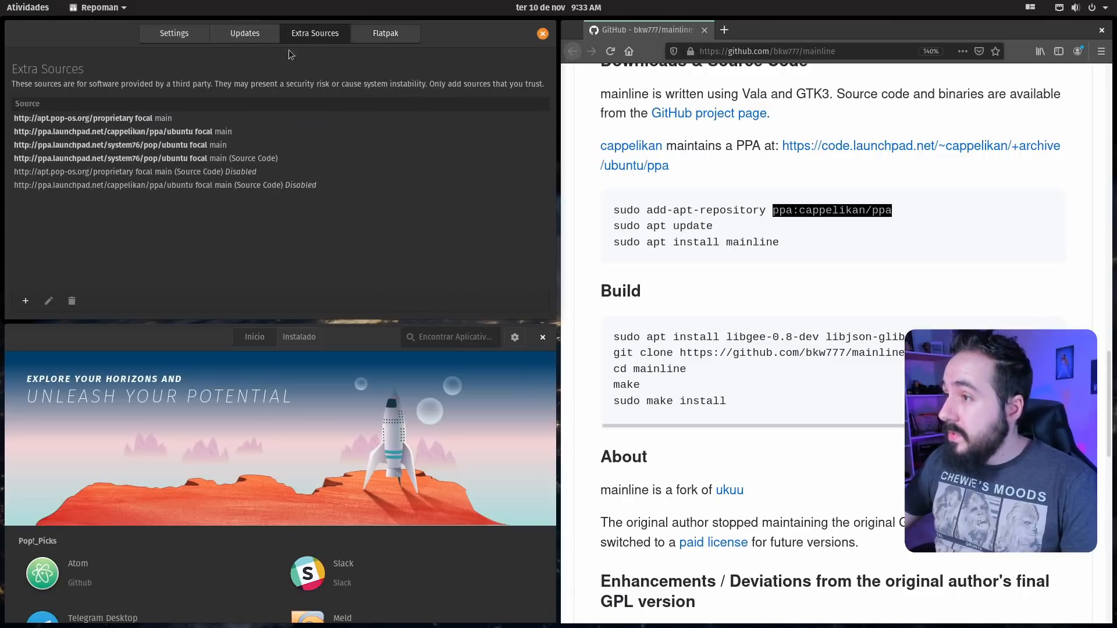
click(25, 301)
key(ctrl+v)
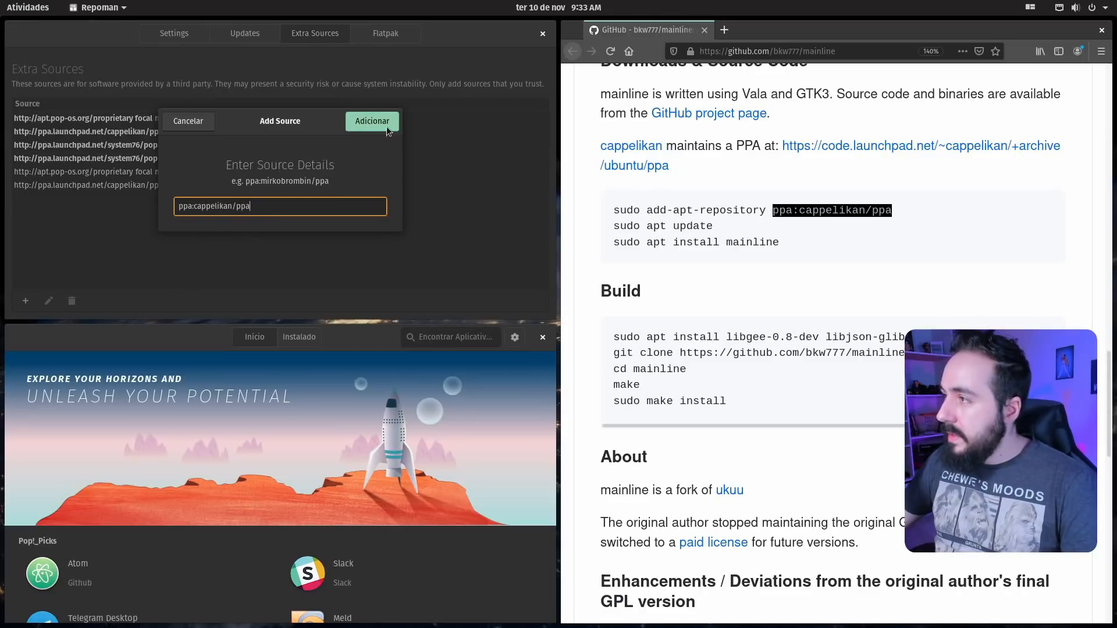
click(185, 122)
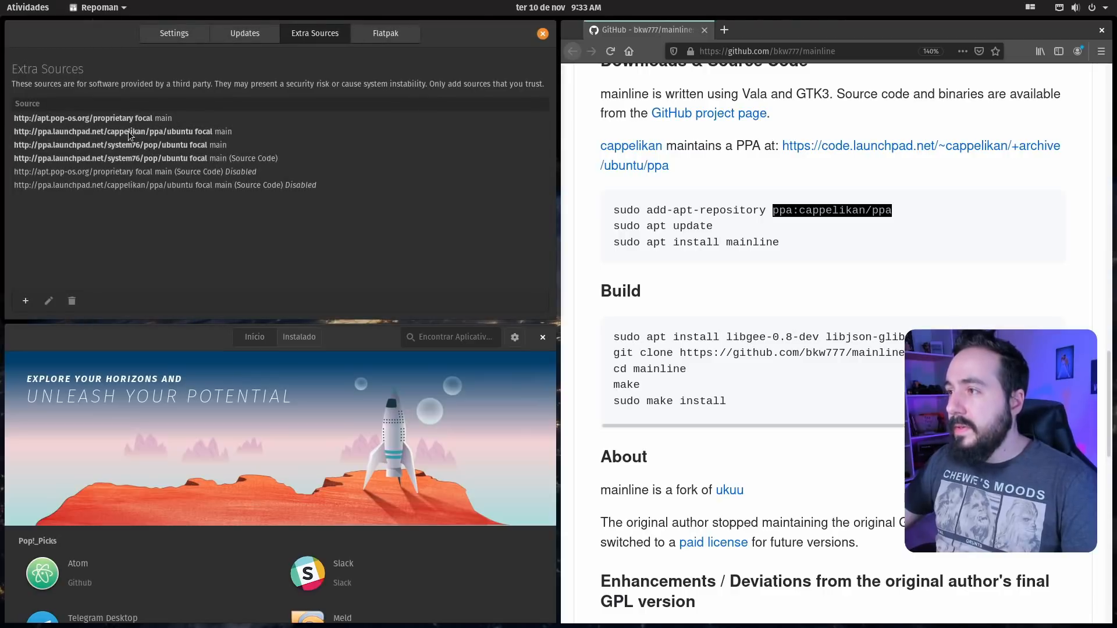
Select the enabled cappelikan/ppa entry among the extra sources, and close the repository settings and Pop!_Shop.
click(129, 133)
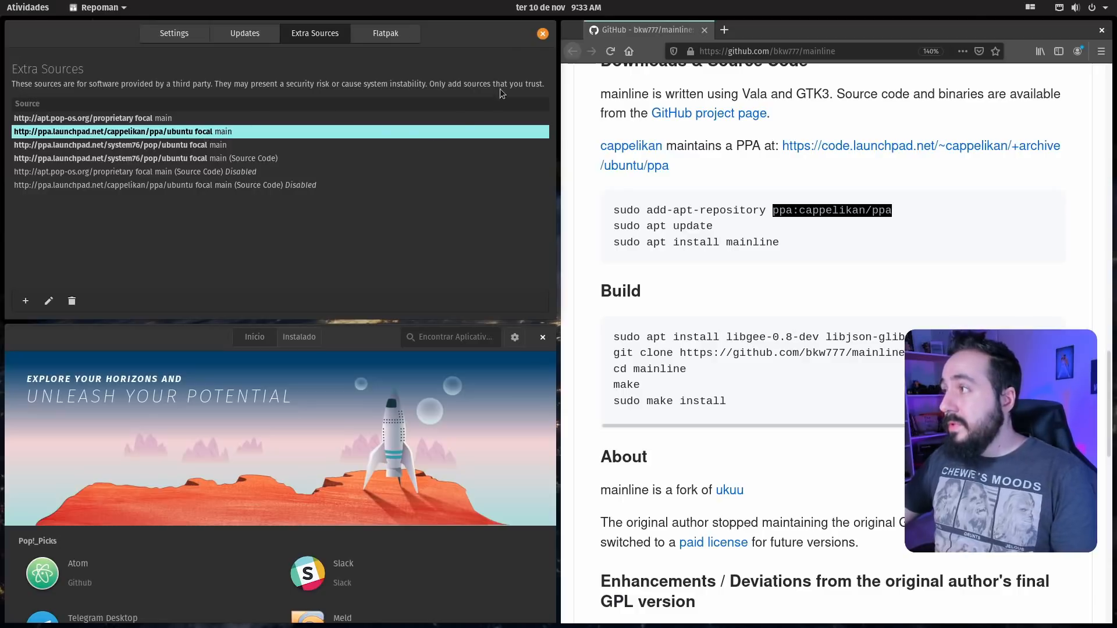
click(543, 36)
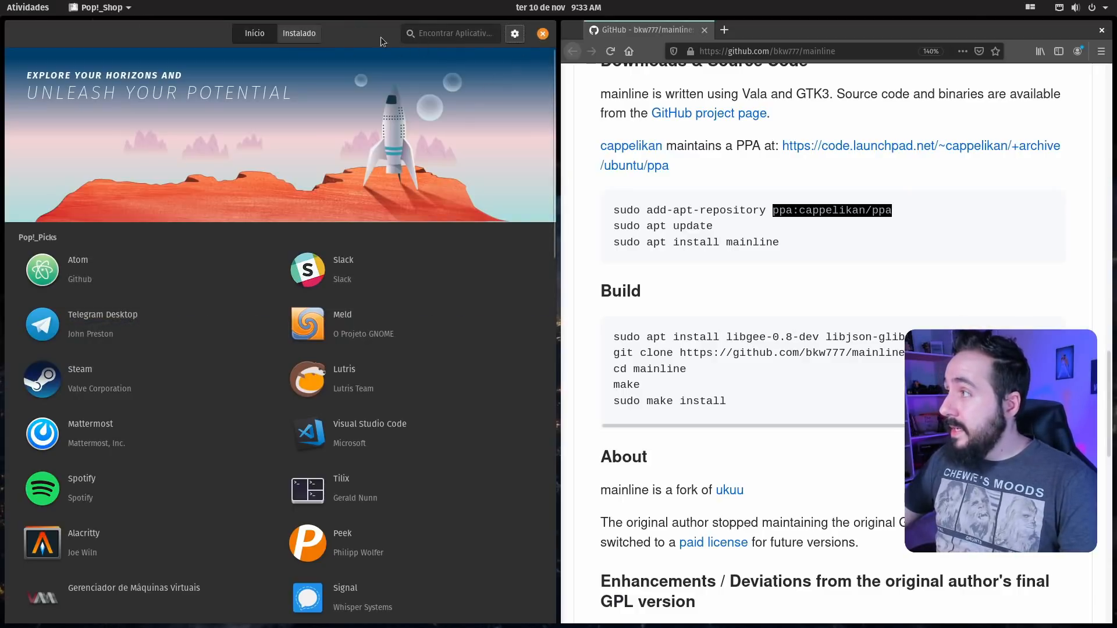
click(543, 33)
Launch Synaptic, swap its window to the other side of the browser, and reload the package information.
scroll(371, 166, up, 5)
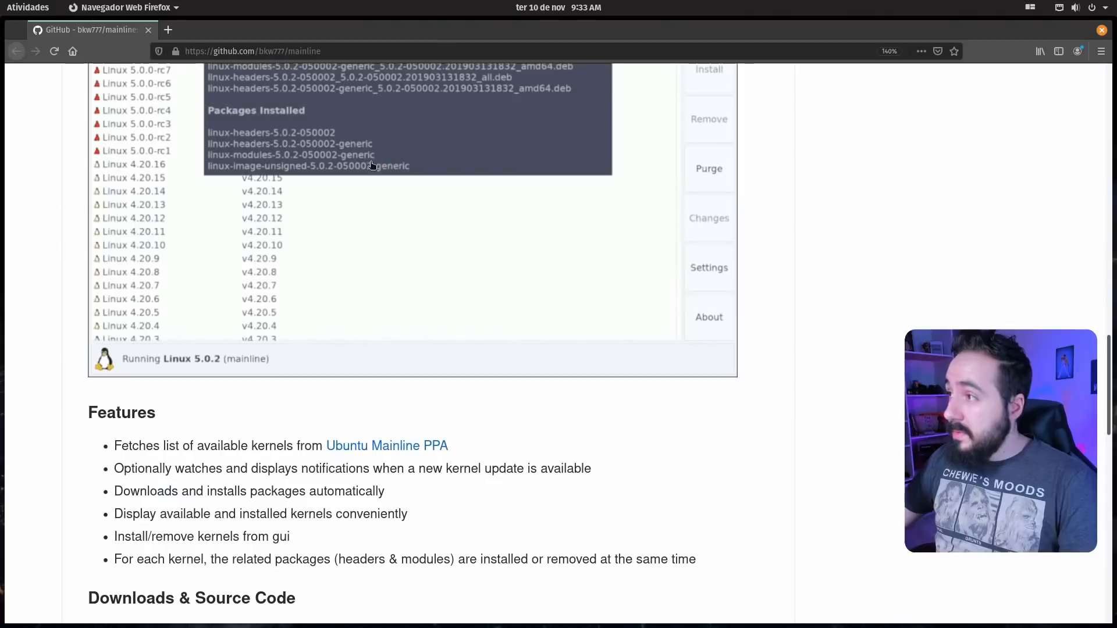
key(super)
text(synap)
key(Return)
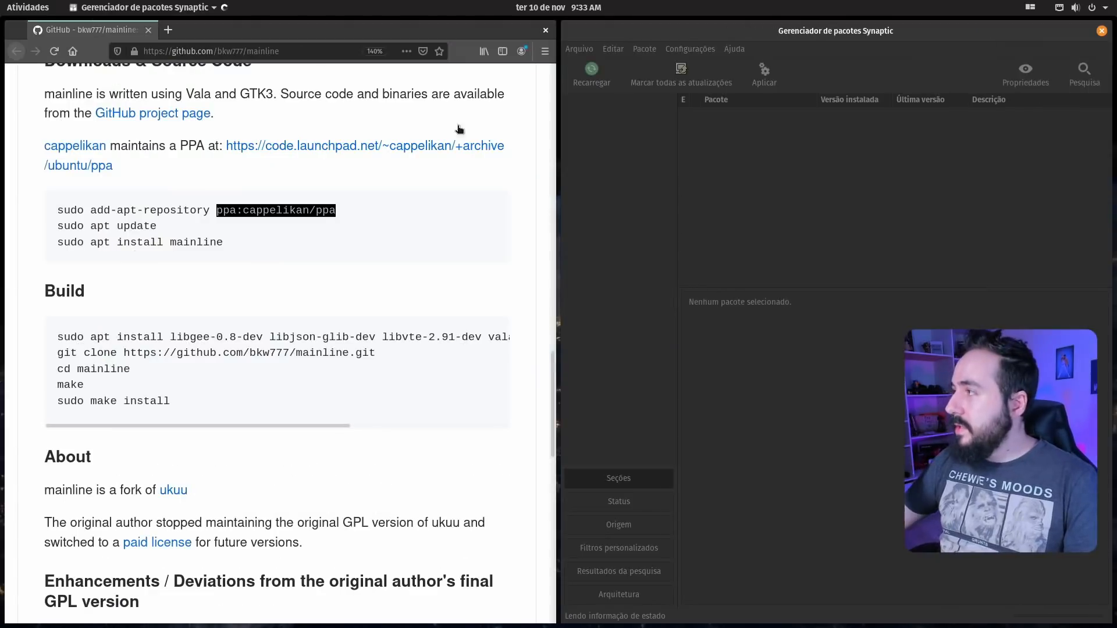
drag(827, 26, 46, 92)
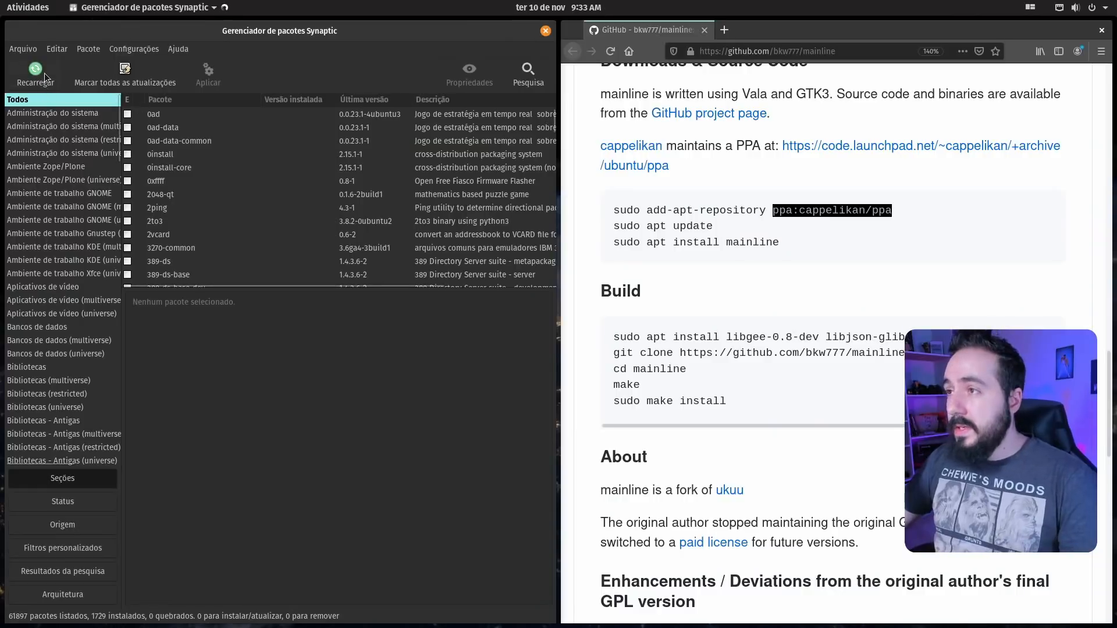
click(44, 73)
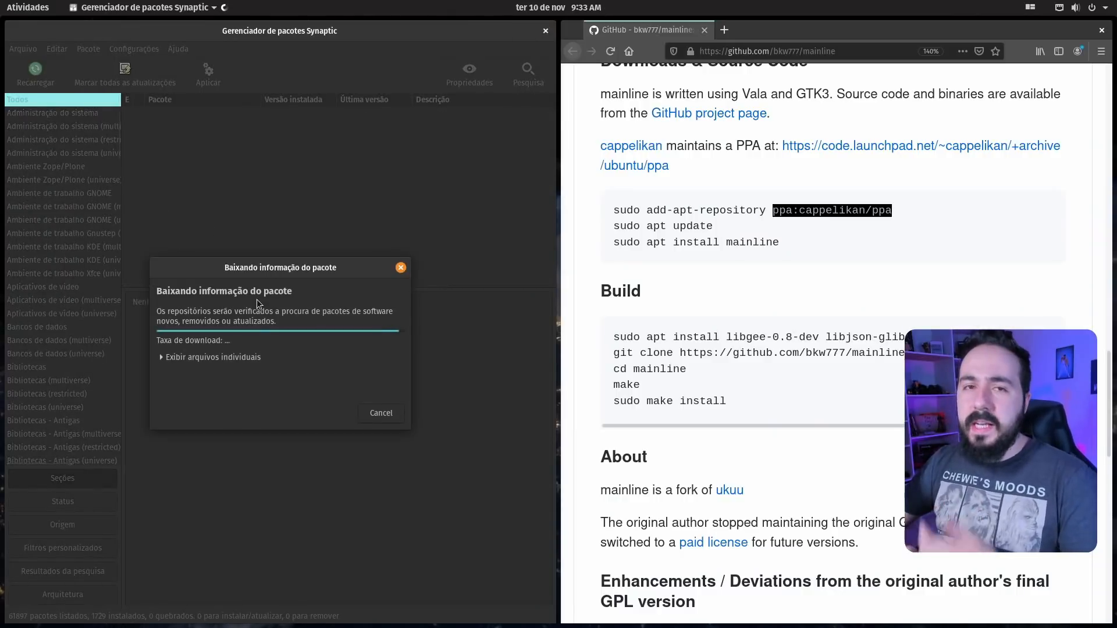
Copy the package name mainline from the README, search for it in Synaptic, and select the mainline package.
double_click(764, 244)
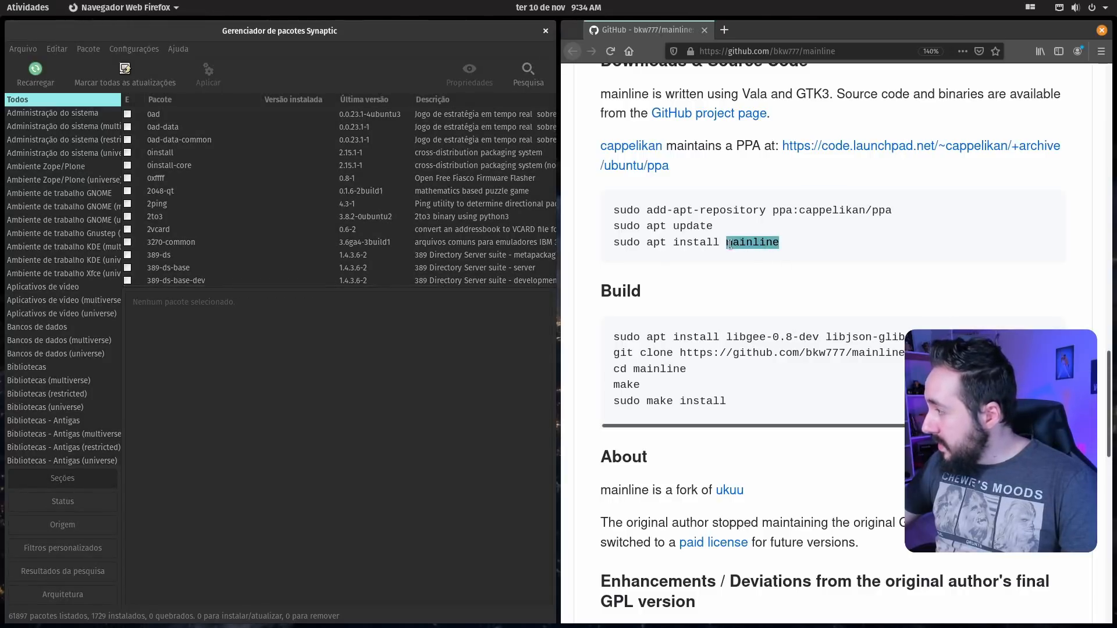
right_click(745, 245)
click(813, 252)
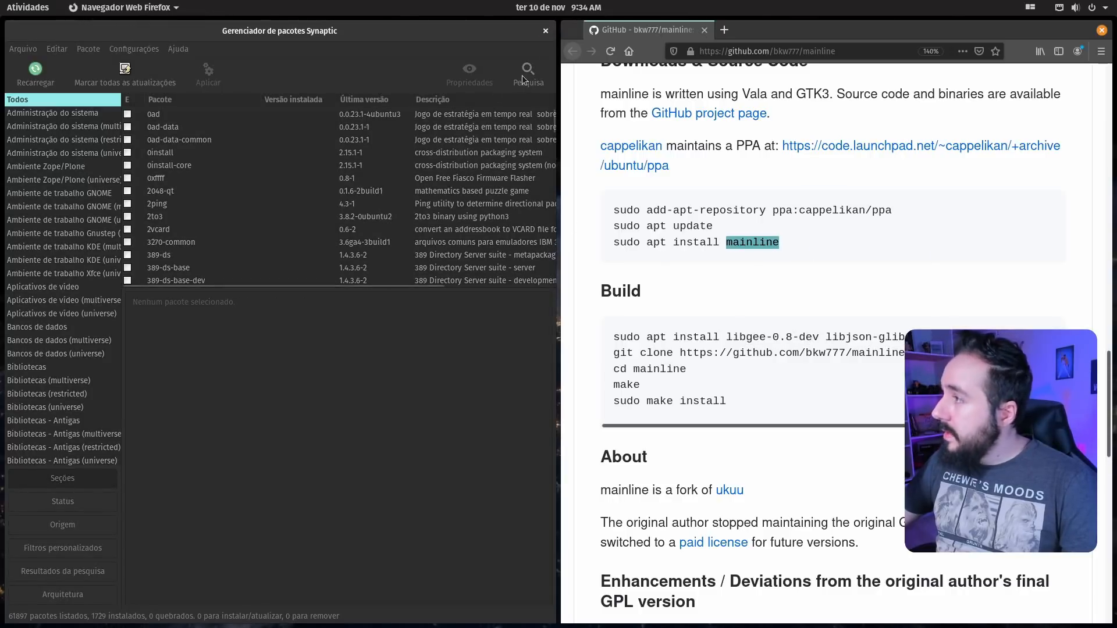
click(528, 74)
key(ctrl+v)
click(328, 382)
click(163, 154)
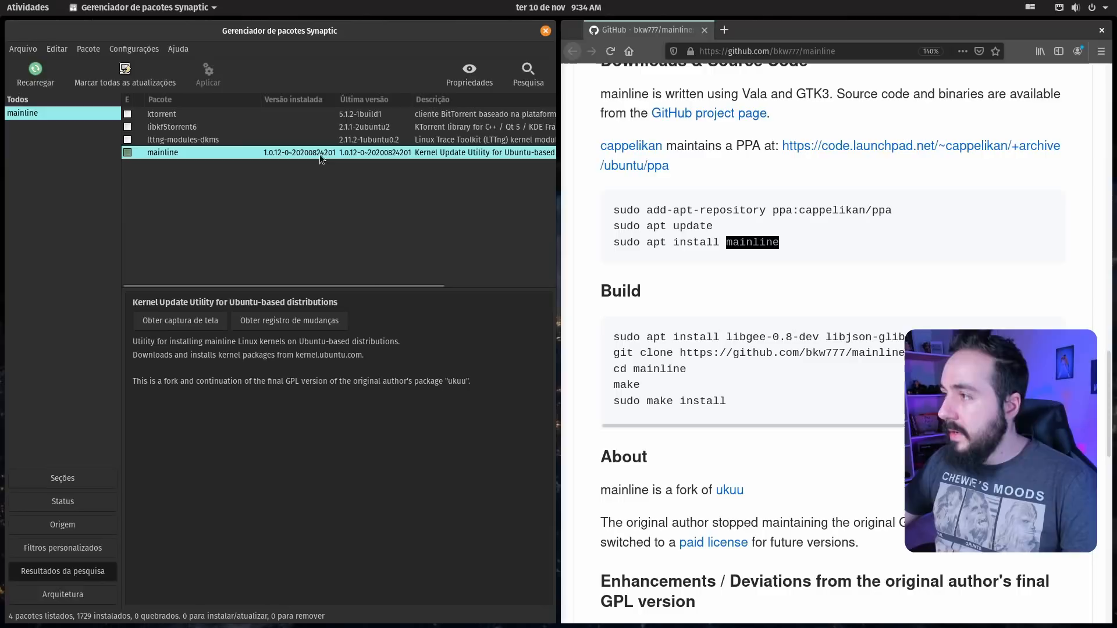
List Synaptic's packages by origin, show only those from LP-PPA-cappelikan/focal, and widen the package list.
click(17, 99)
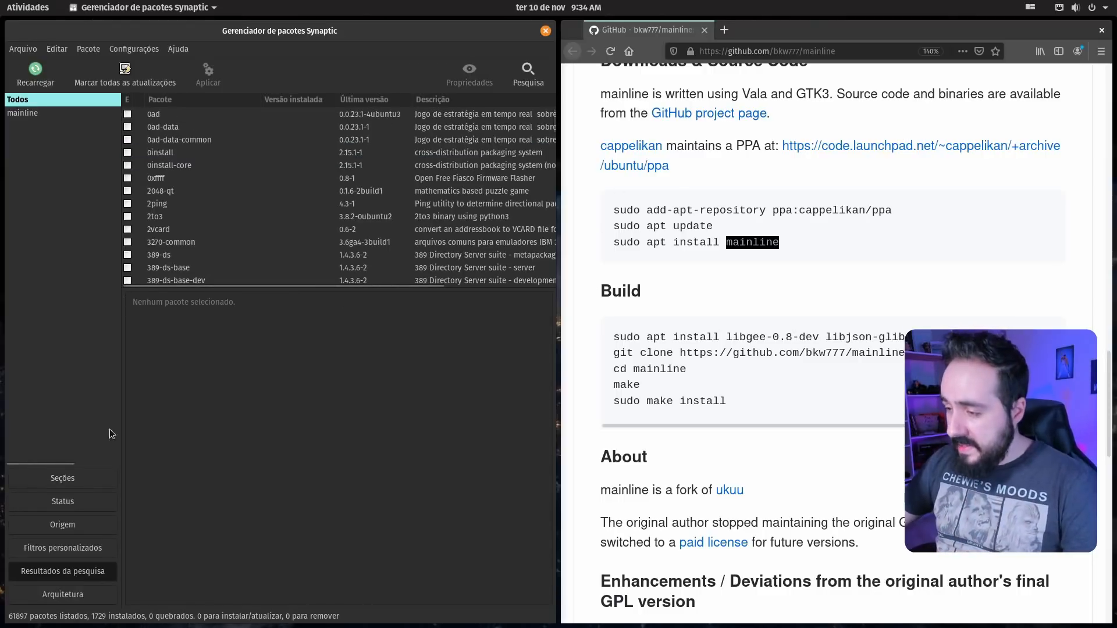
click(71, 524)
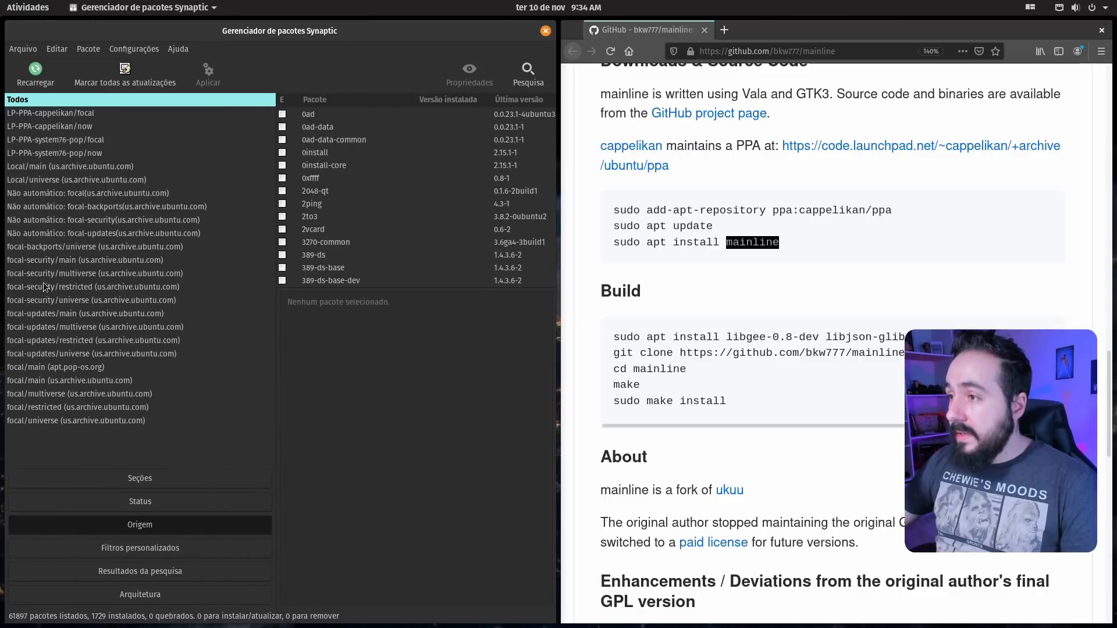
click(62, 116)
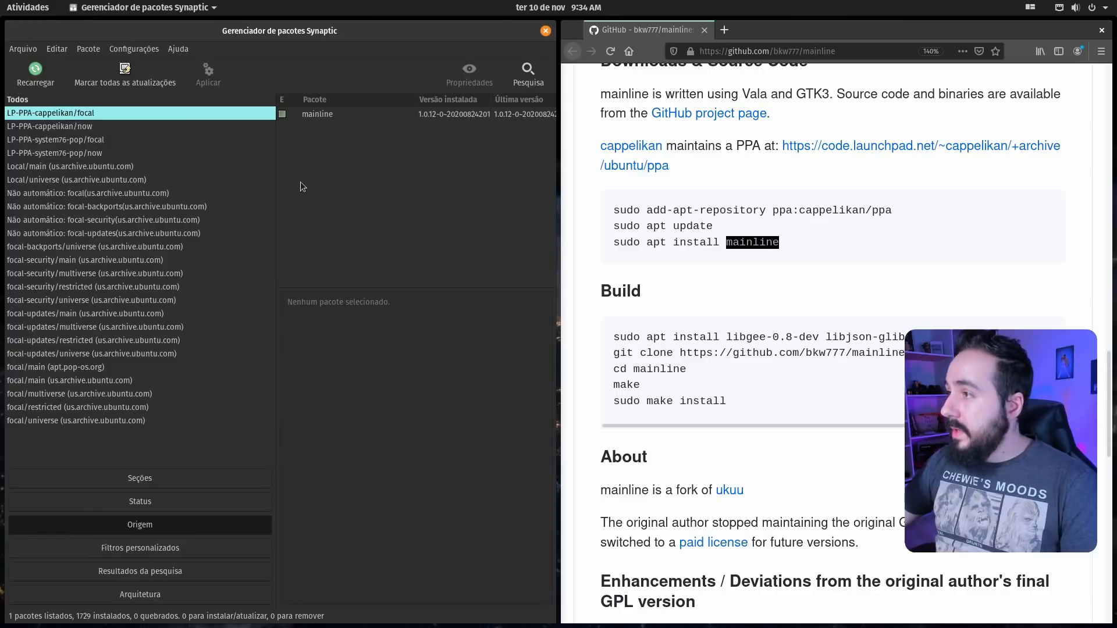
drag(277, 197, 187, 192)
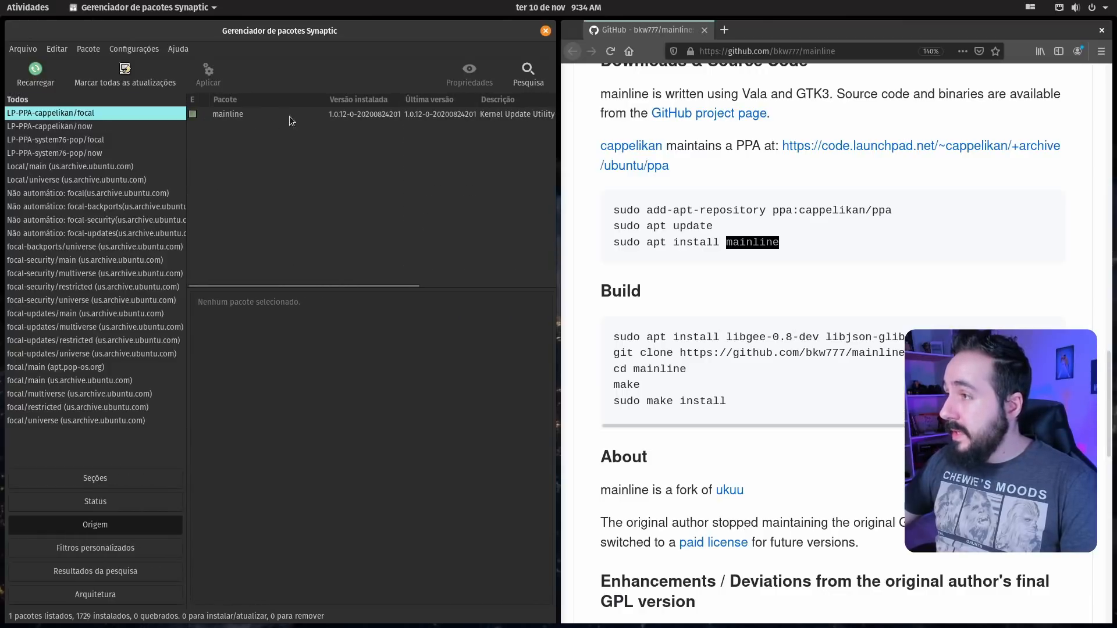
Mark the mainline package from the cappelikan PPA for reinstallation and apply the change.
click(224, 116)
right_click(220, 114)
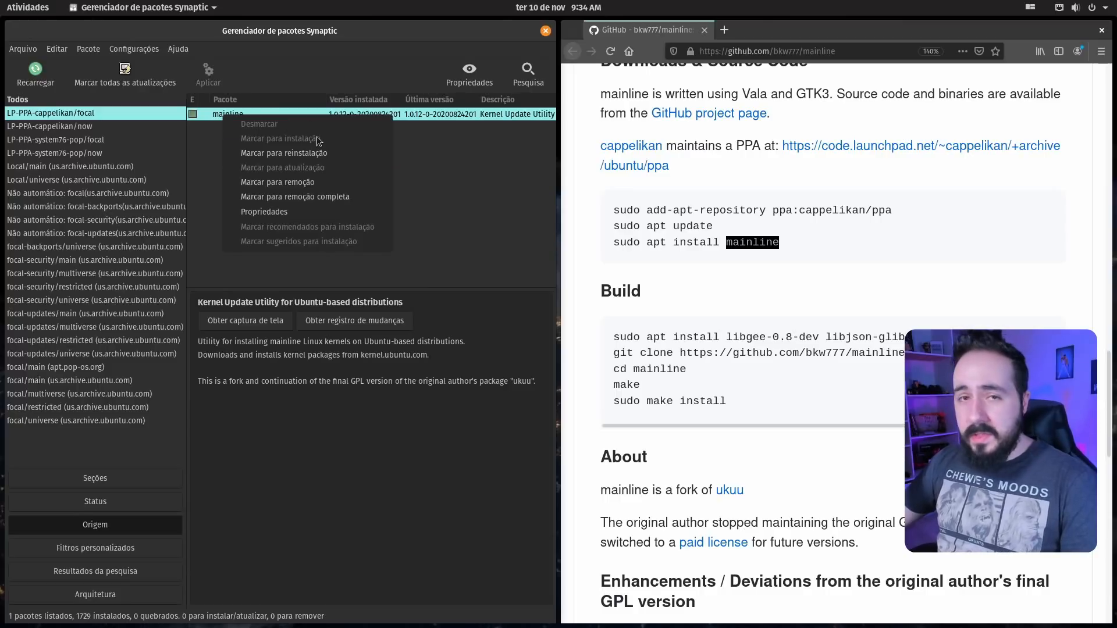
right_click(281, 114)
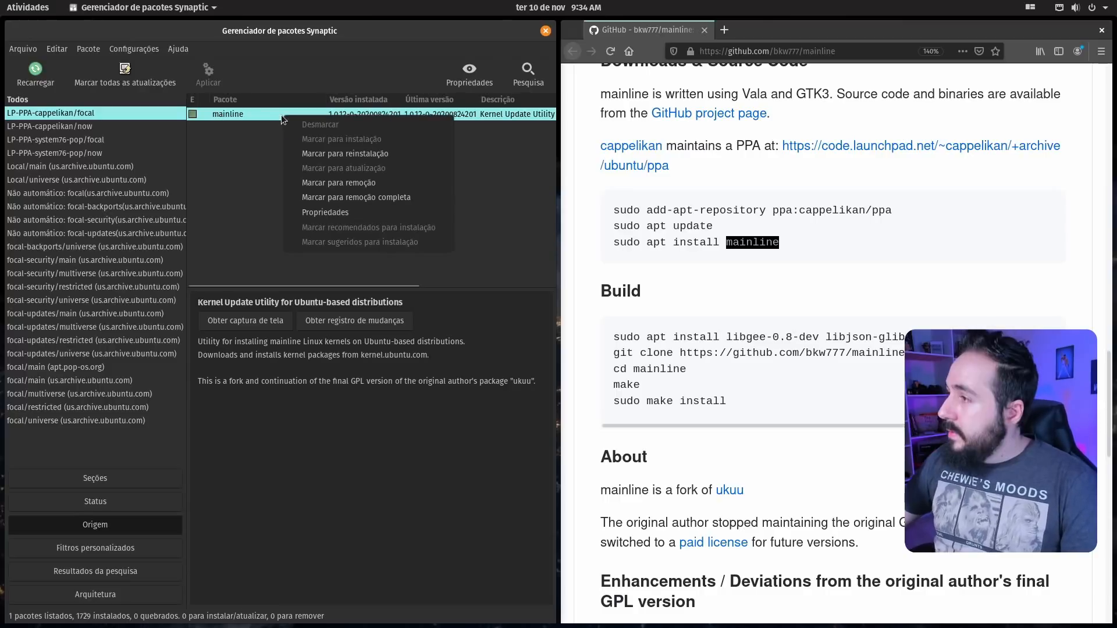
click(344, 156)
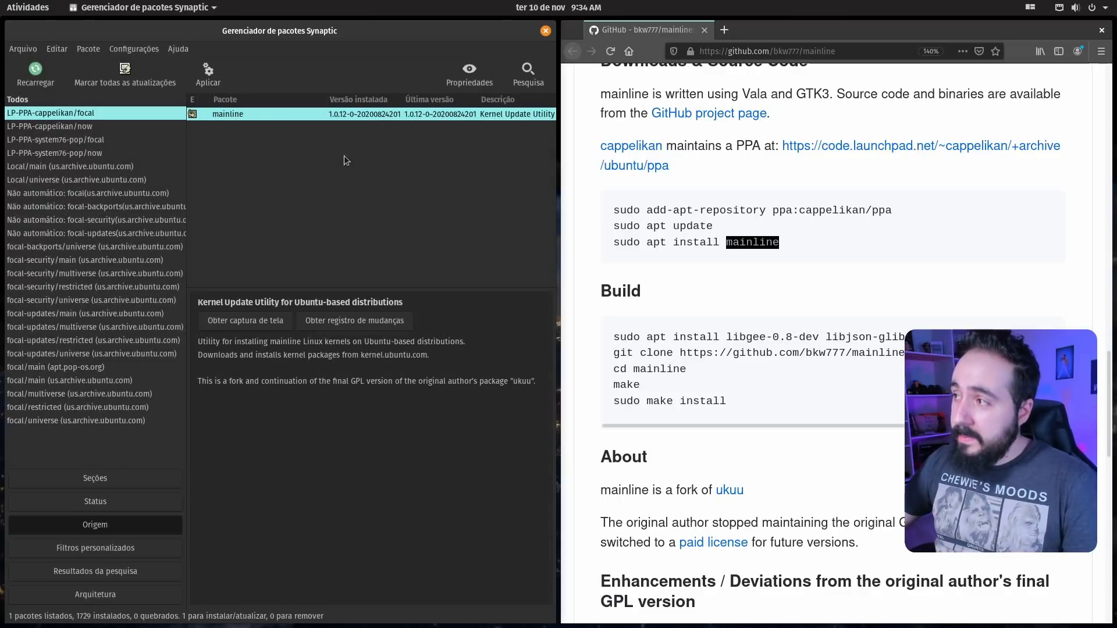
click(218, 80)
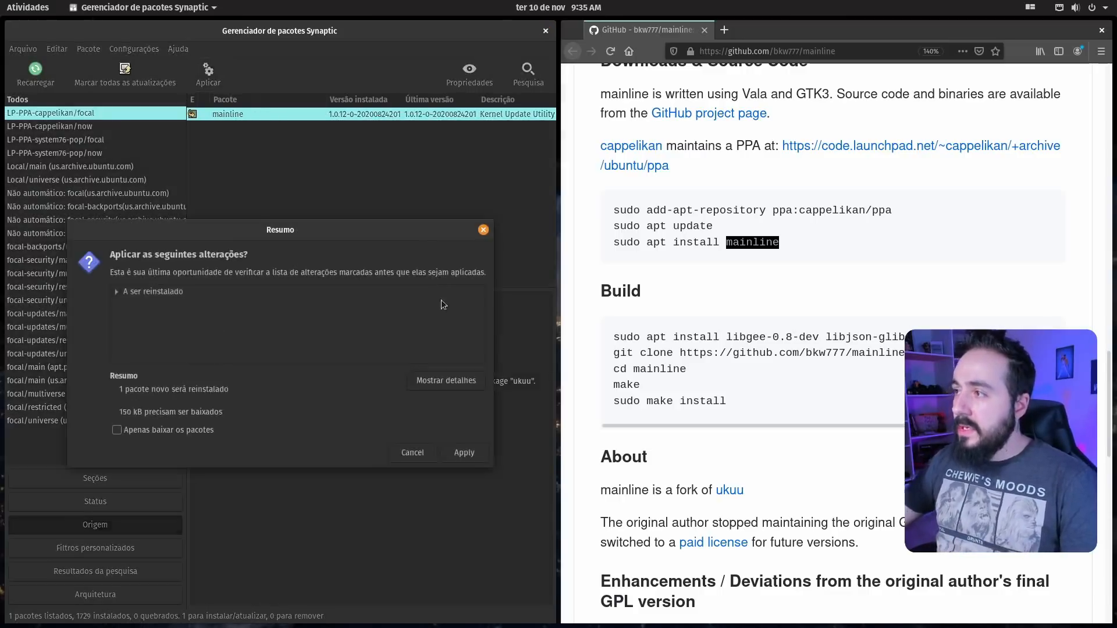
click(452, 456)
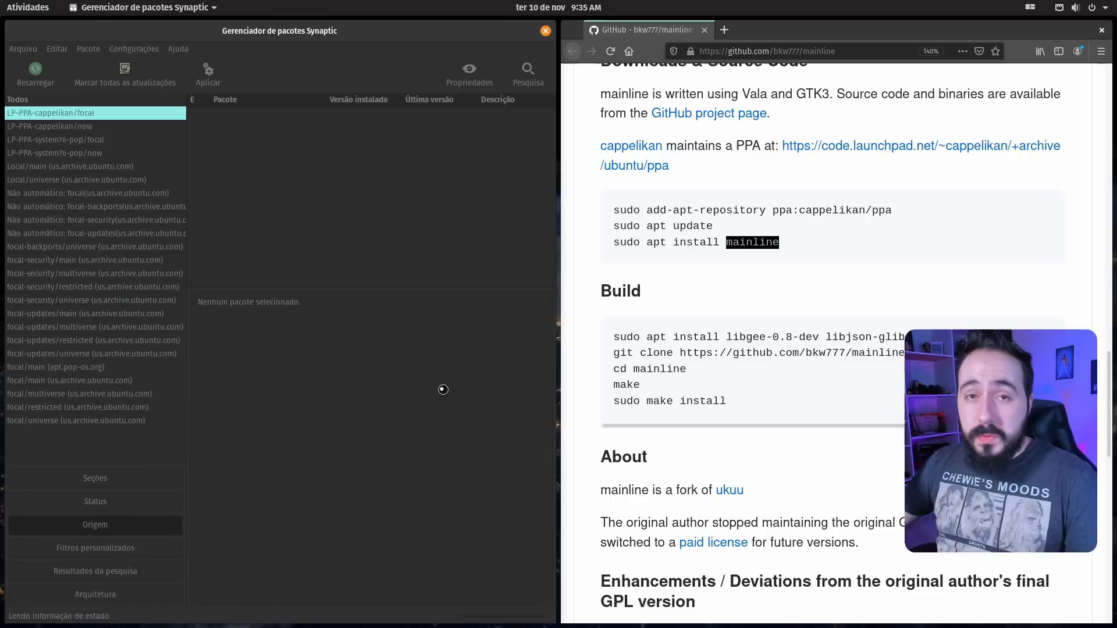
Close the Synaptic window and the browser window with the mainline README.
click(542, 32)
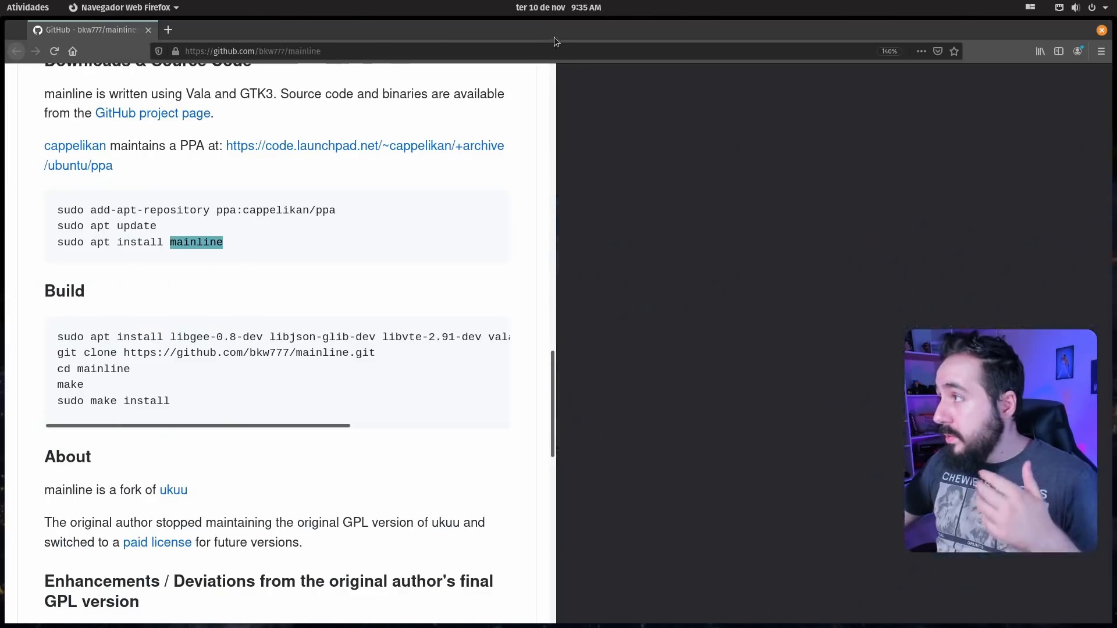
click(1101, 30)
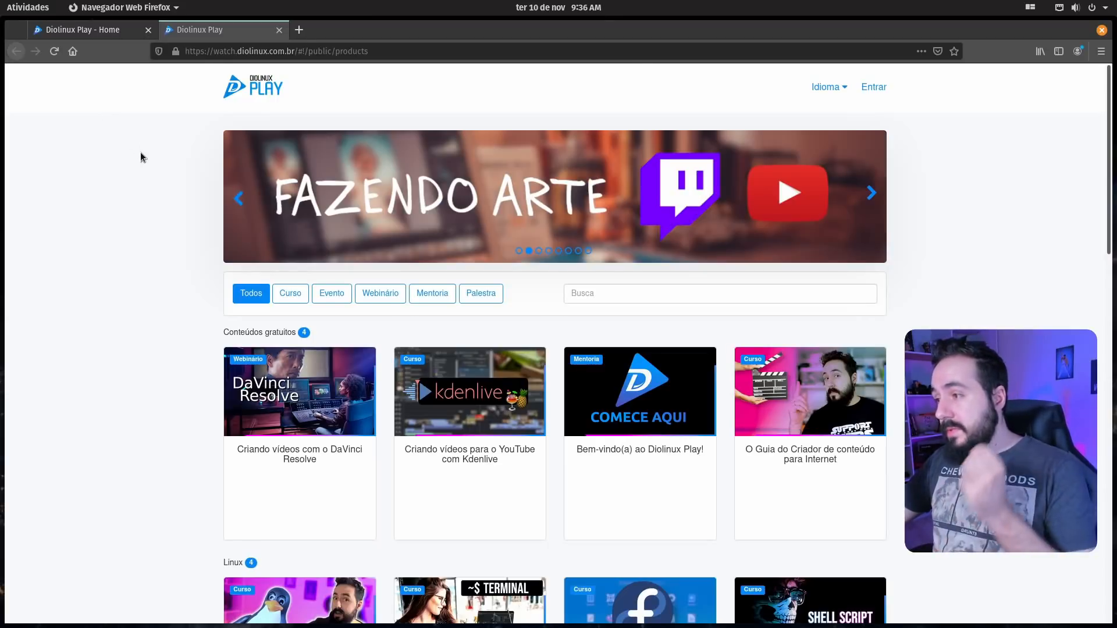
Look through the Diolinux Play home page and its catalogue of free, Linux and creativity courses in Firefox.
scroll(141, 151, down, 5)
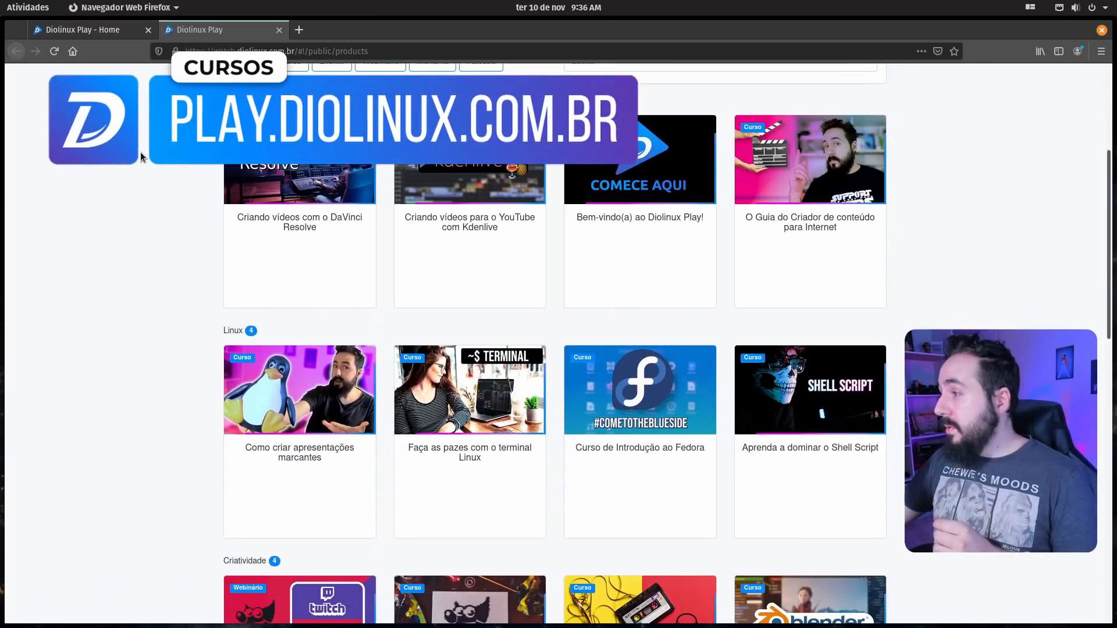
scroll(140, 152, down, 1)
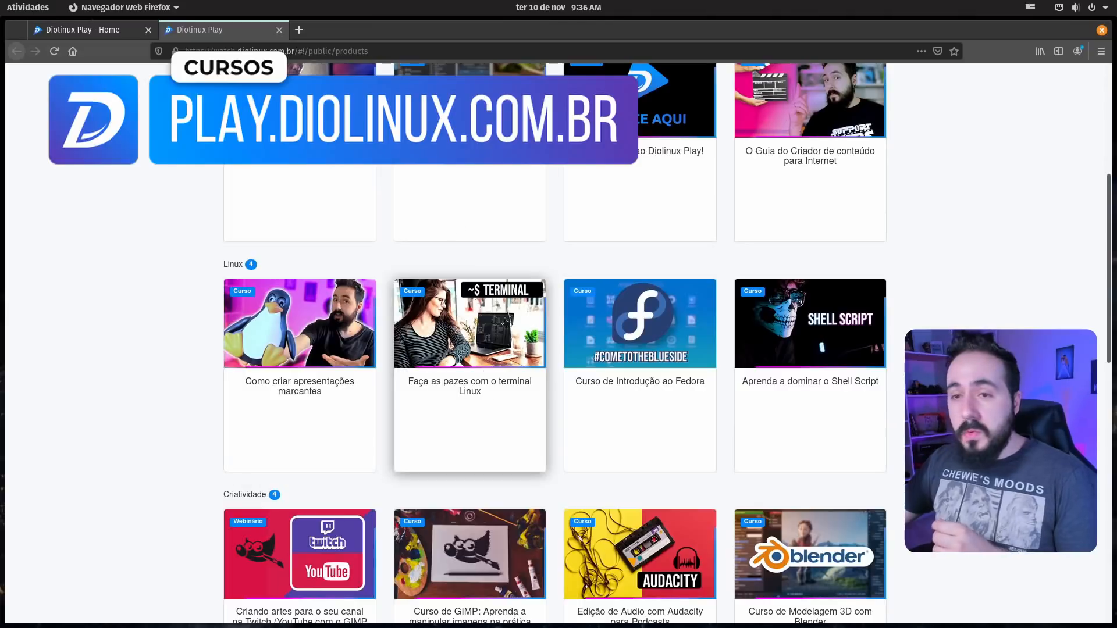
scroll(517, 315, down, 1)
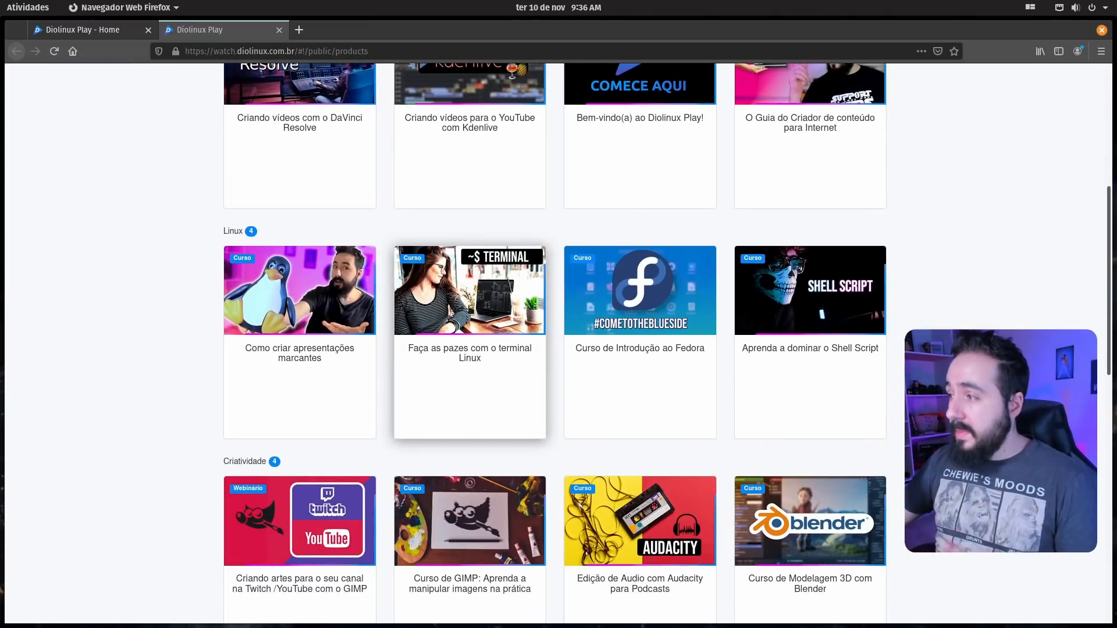
scroll(474, 331, up, 10)
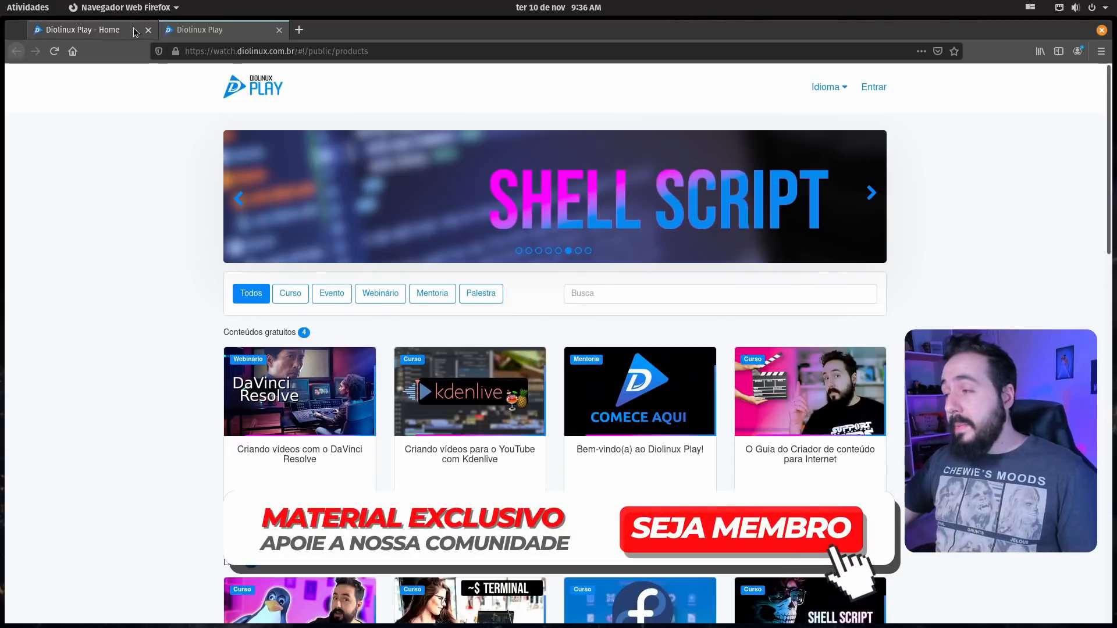
click(100, 32)
scroll(368, 233, down, 7)
scroll(368, 232, down, 9)
click(230, 29)
scroll(355, 212, down, 7)
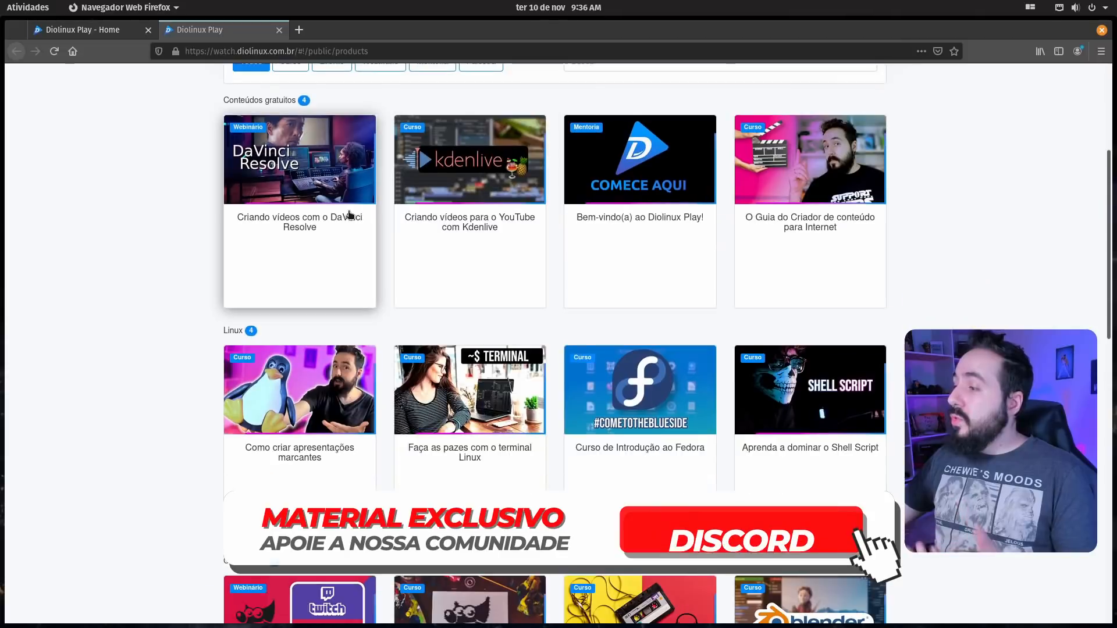
scroll(431, 247, down, 6)
scroll(431, 247, down, 3)
scroll(279, 336, up, 5)
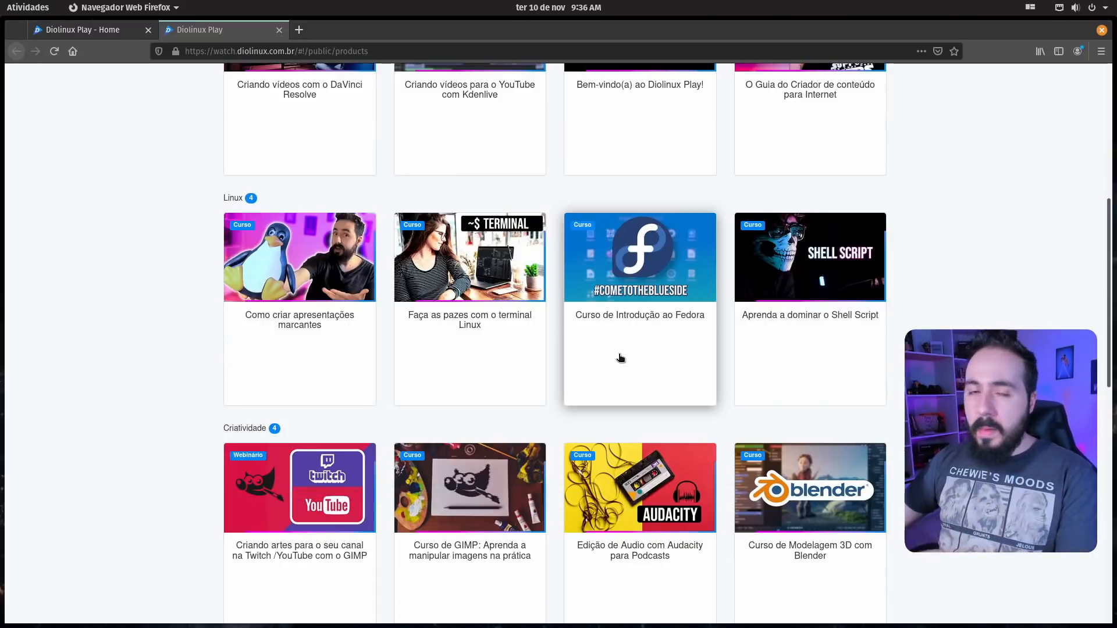
click(634, 335)
scroll(482, 314, down, 5)
scroll(483, 314, up, 5)
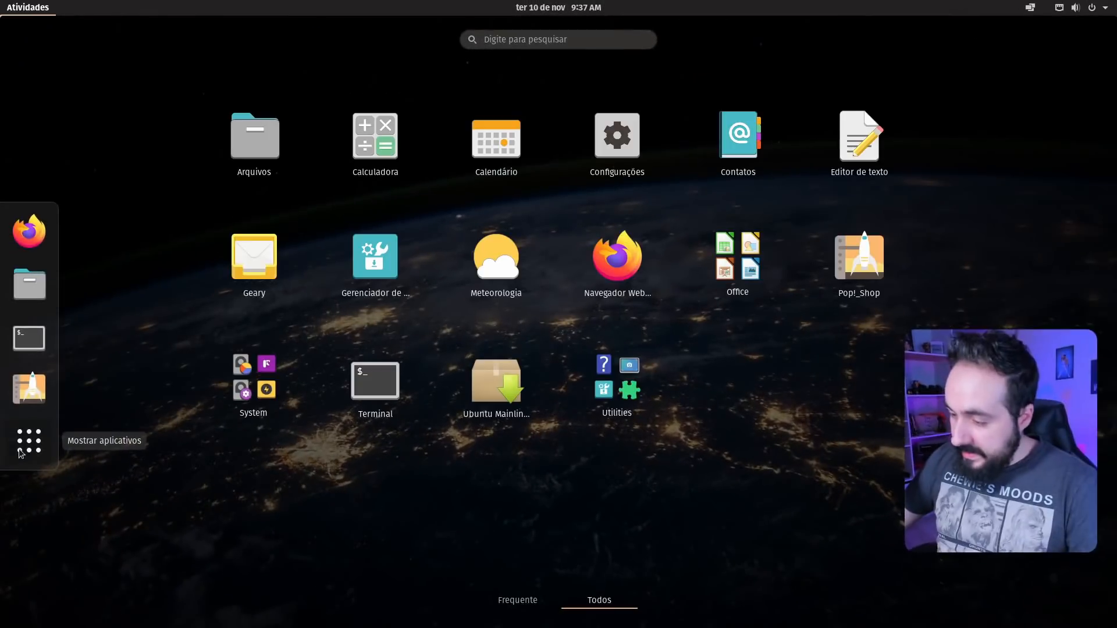
Search the applications for mai, launch Ubuntu Mainline Kernel Installer, and move its window toward the upper left of the desktop.
text(mai)
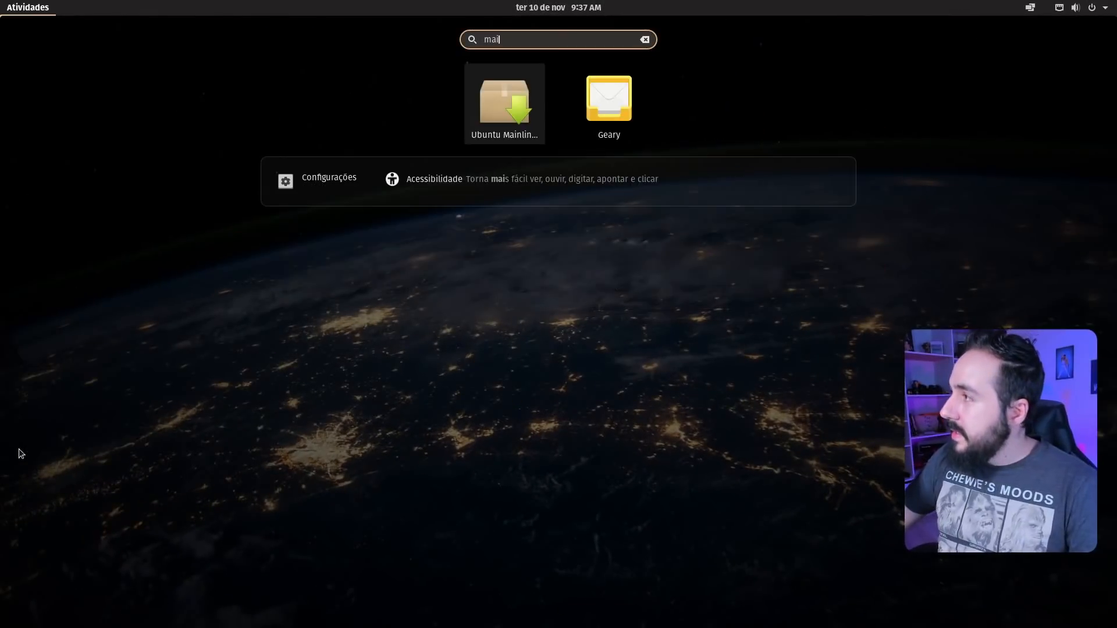
key(Return)
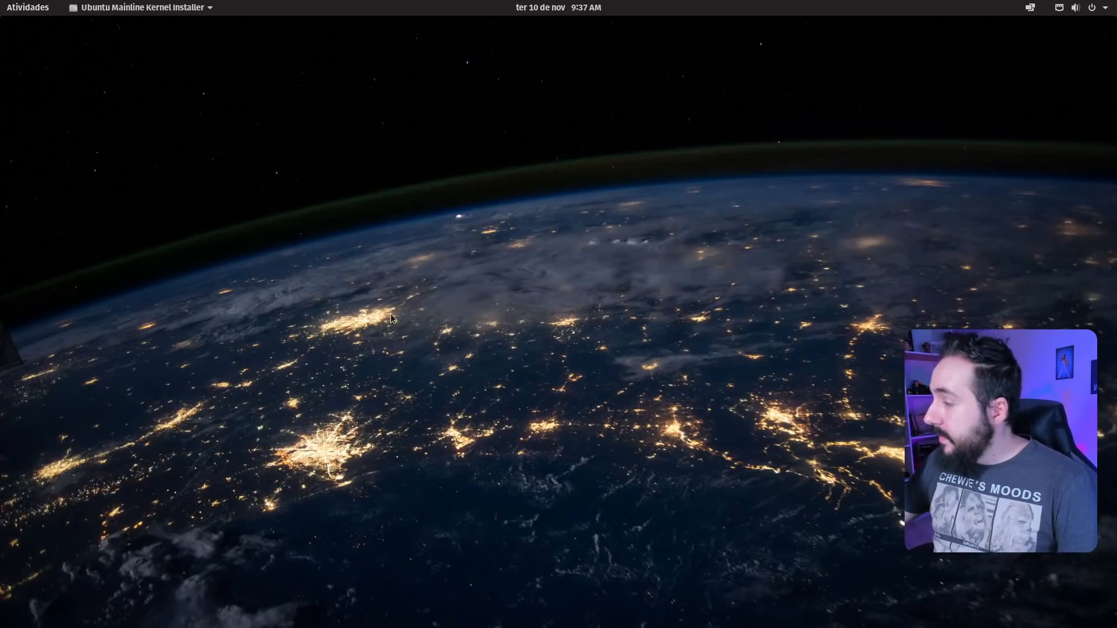
drag(579, 149, 344, 113)
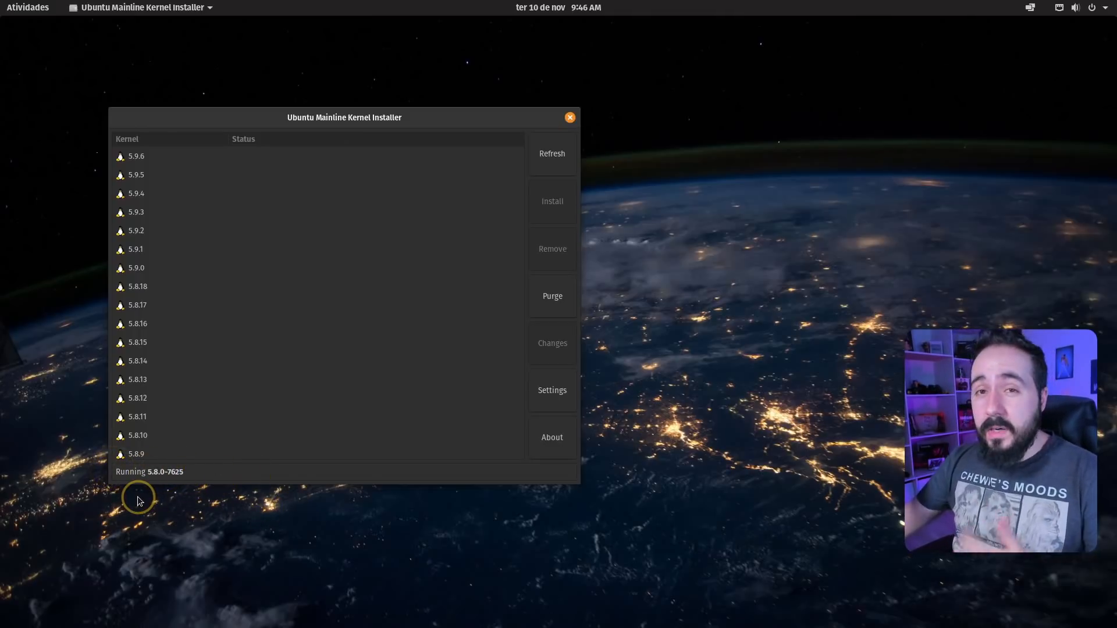
Find and select the installed kernel 5.8.0.26 in the kernel list, and return to the newest versions.
scroll(303, 204, down, 6)
scroll(456, 199, down, 4)
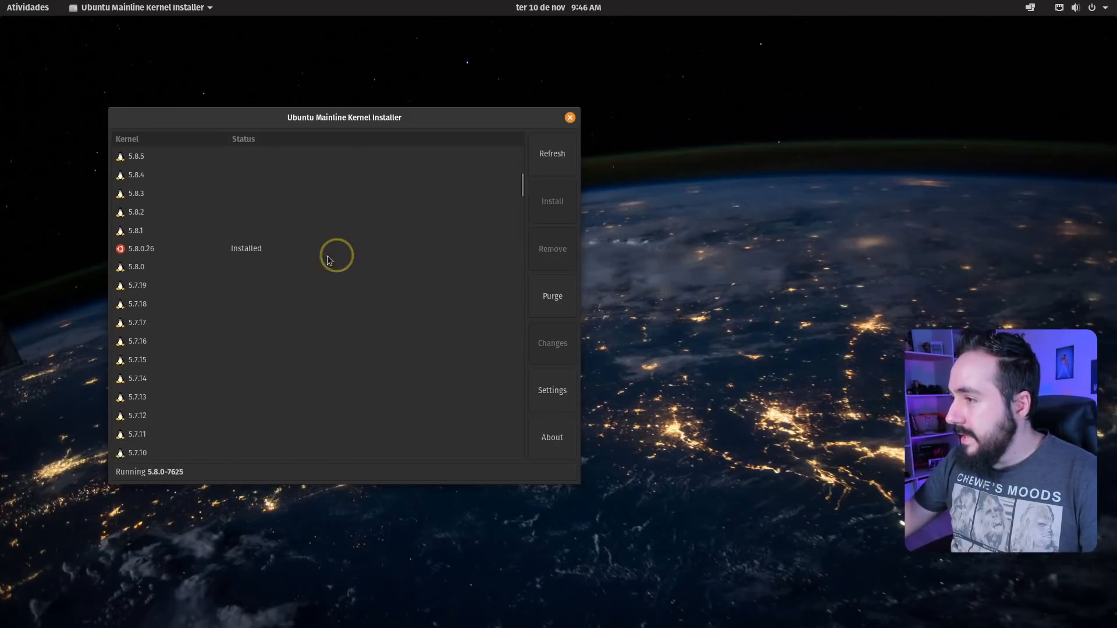
click(233, 251)
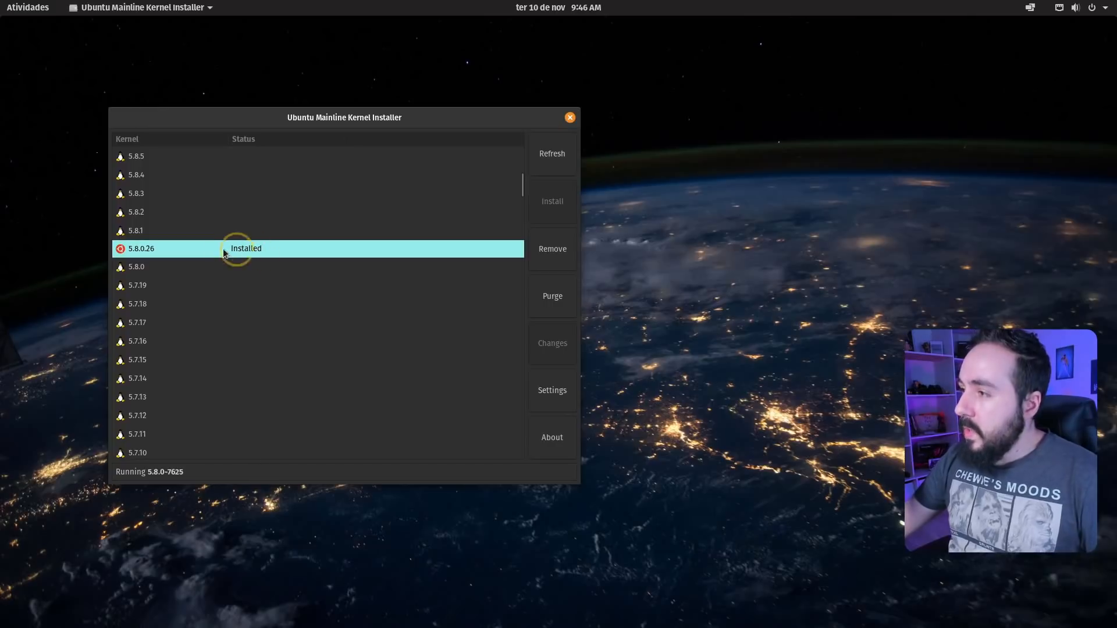
drag(523, 179, 478, 130)
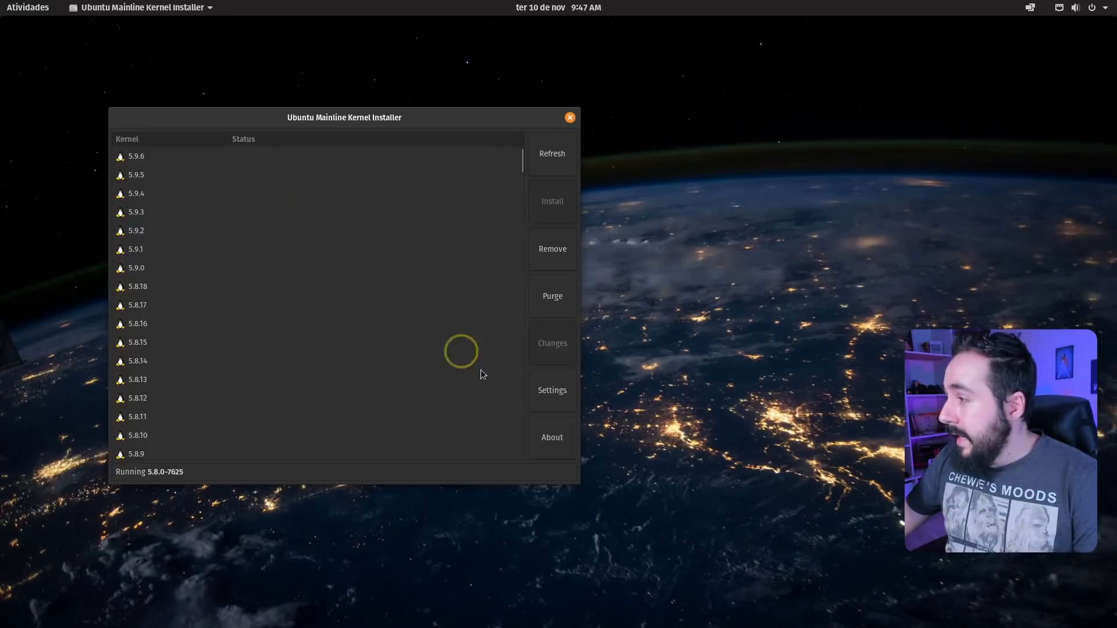
Open the installer's settings, view the desktop's notification area, then turn off hiding of unstable and RC releases and save.
click(560, 404)
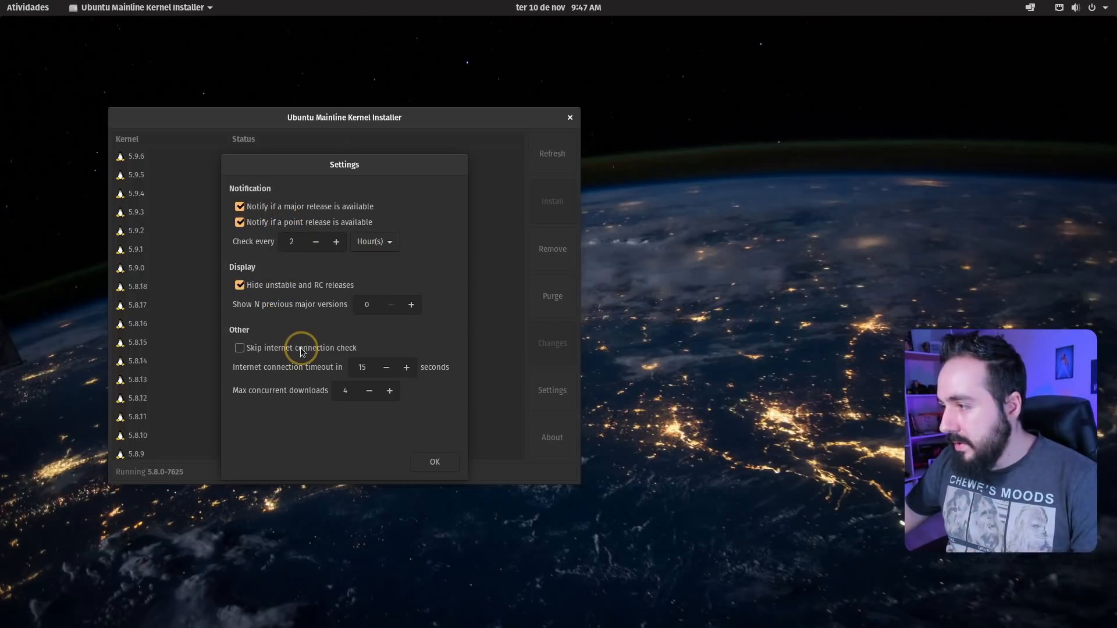
click(547, 8)
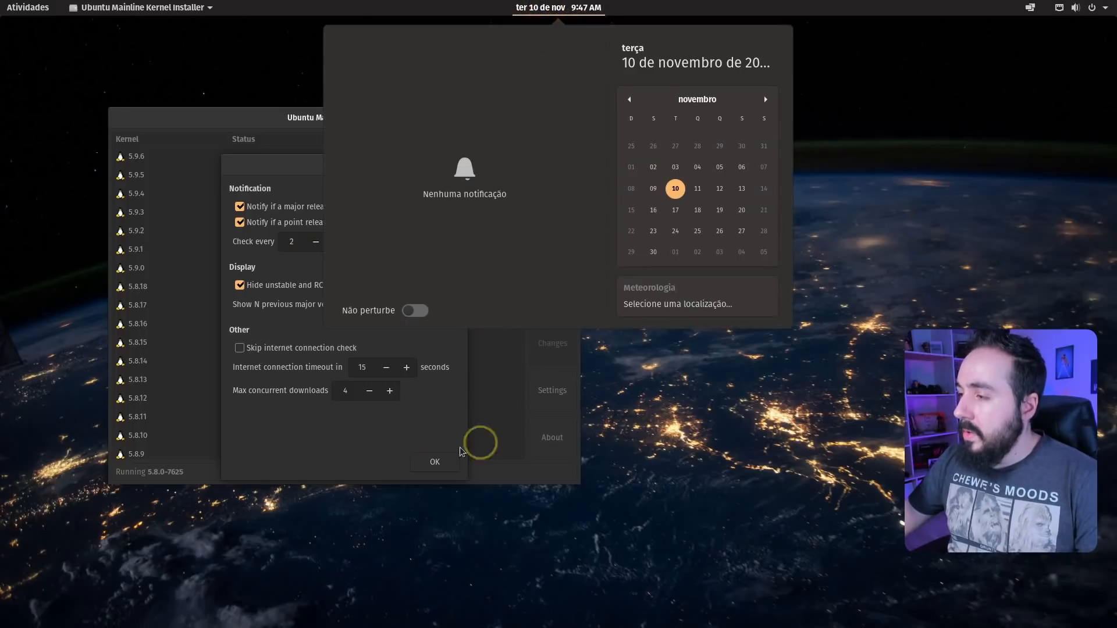
click(414, 447)
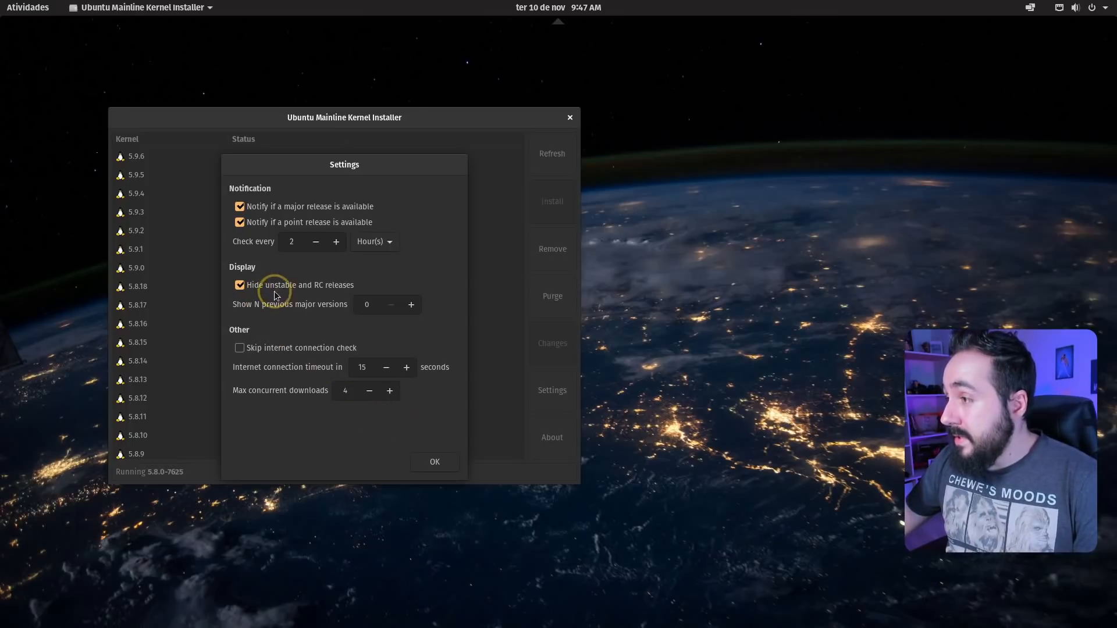
click(239, 286)
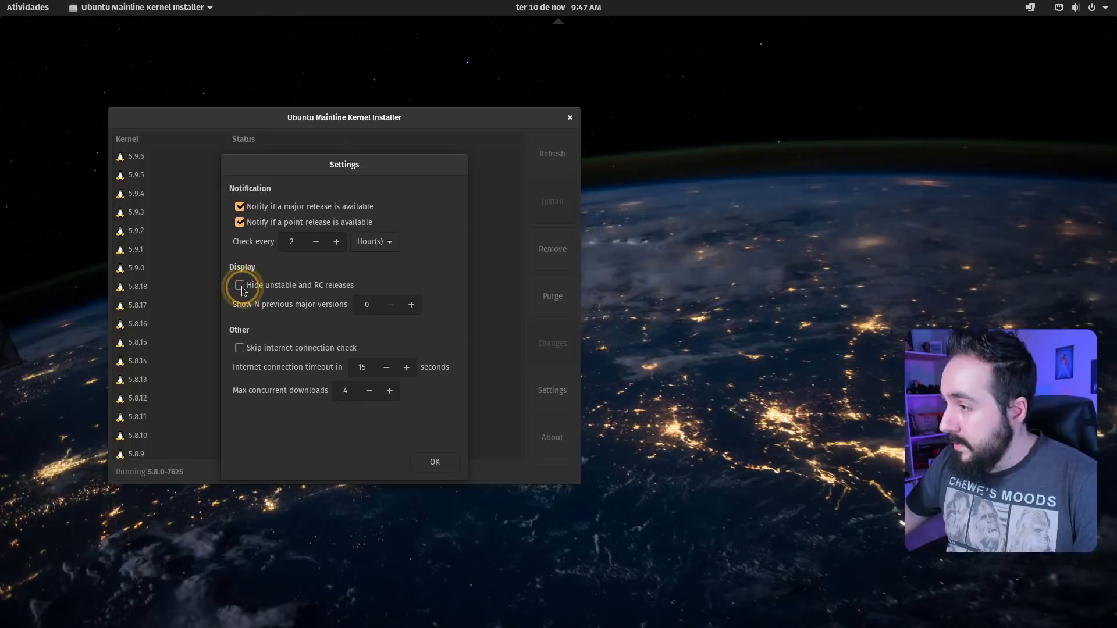
click(452, 466)
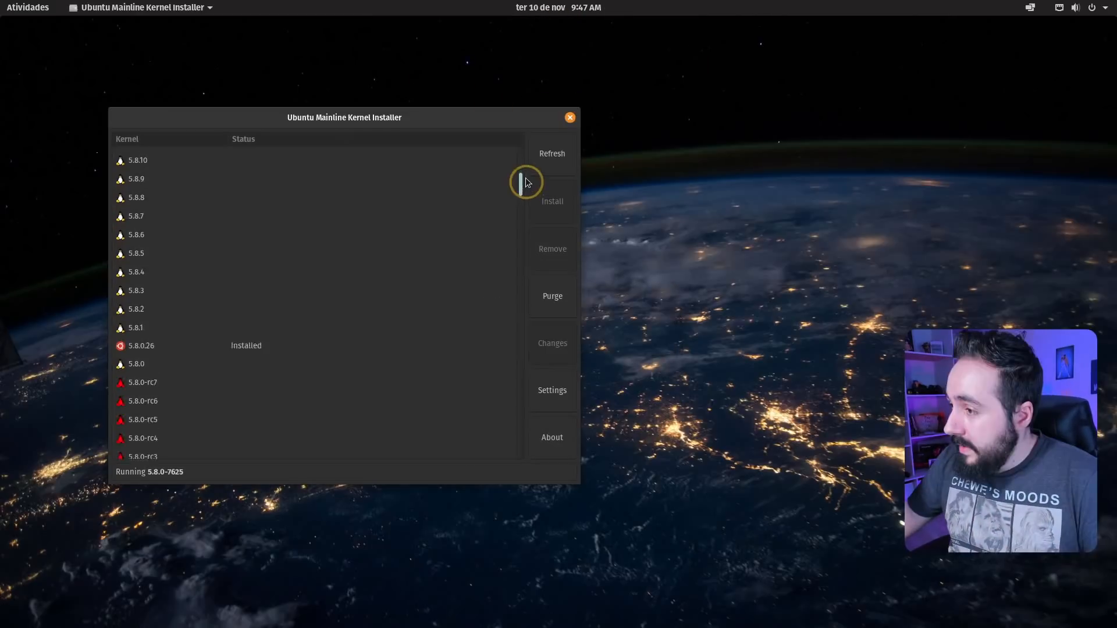
Look over the extended kernel list, select kernel 5.10.0-rc3, and open its list of changes.
mouse_move(525, 153)
mouse_down()
mouse_move(518, 230)
mouse_move(522, 153)
mouse_move(512, 139)
mouse_up()
scroll(154, 389, down, 5)
click(180, 162)
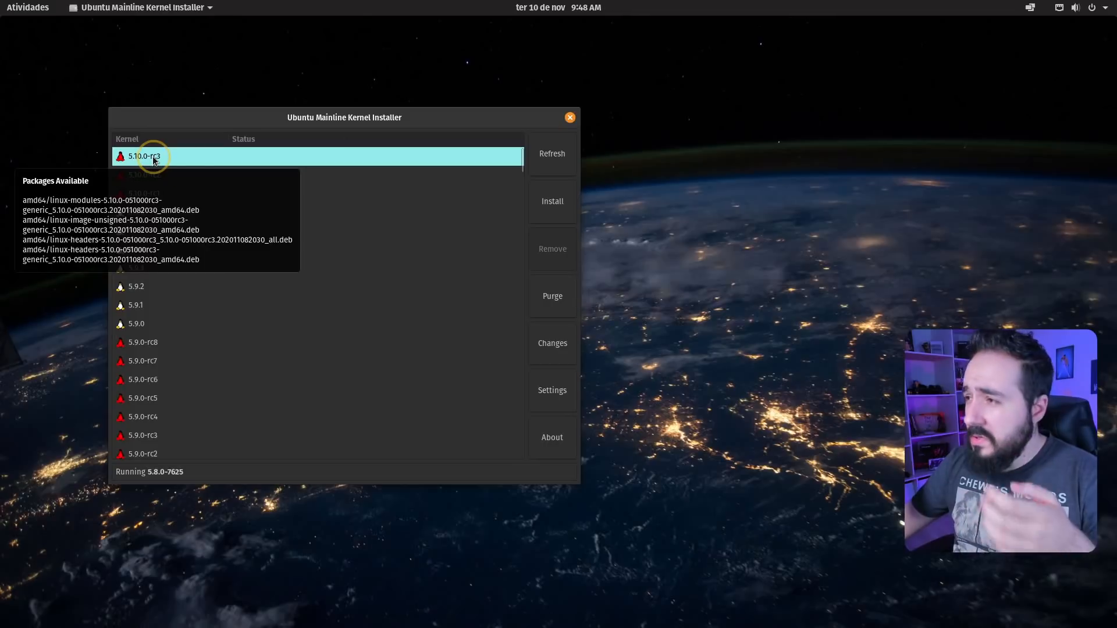
click(552, 346)
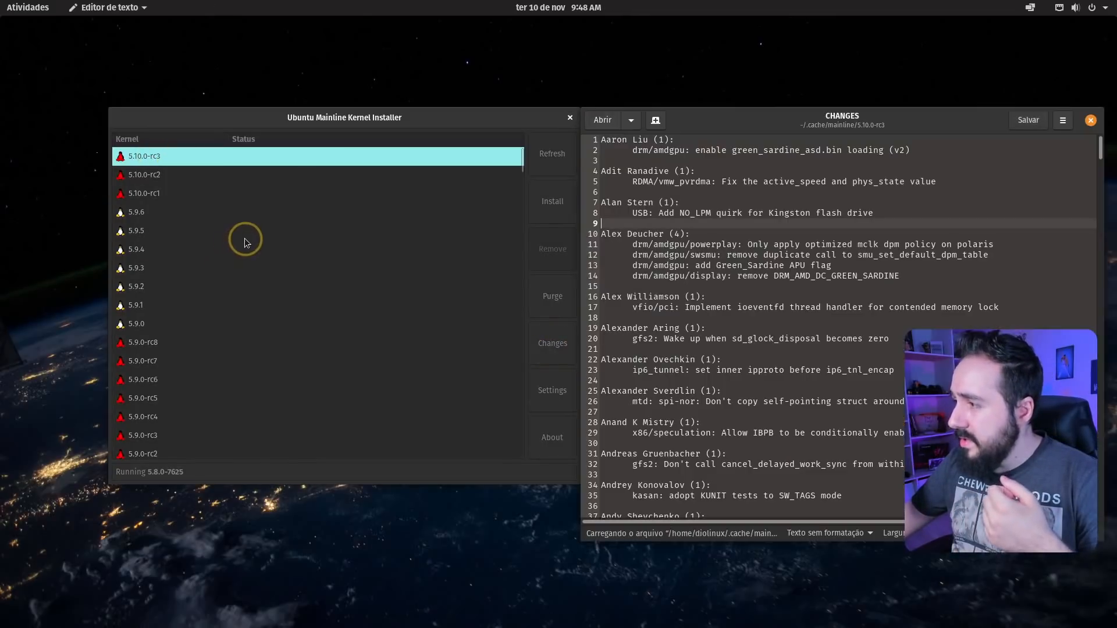
Move the CHANGES file window over the installer, read through the 5.10.0-rc3 changes, and close the file.
drag(727, 111, 213, 54)
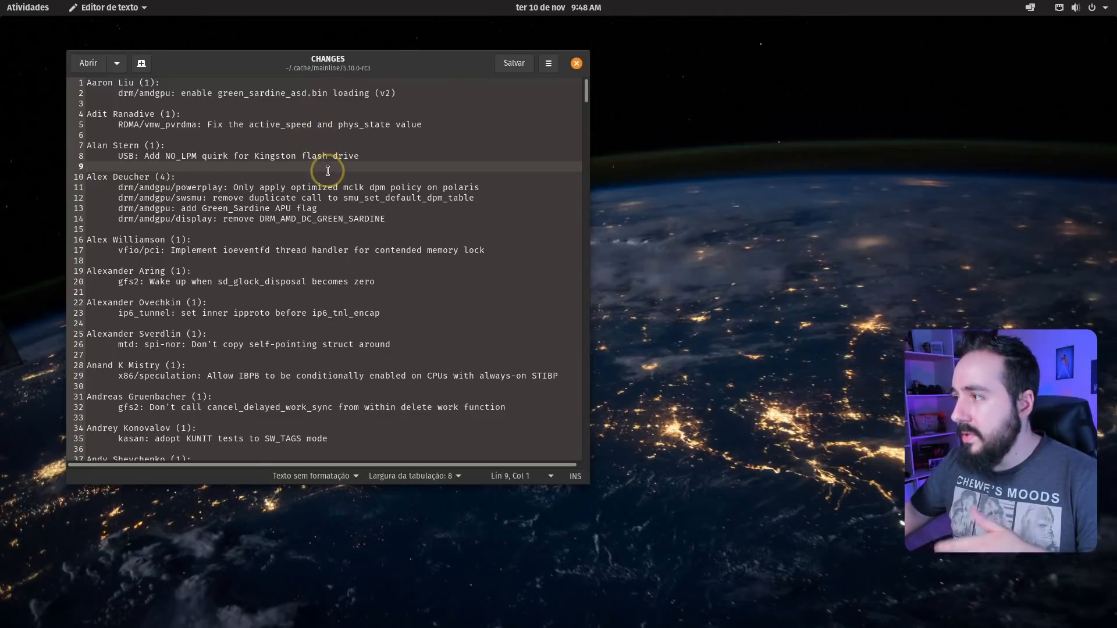
drag(511, 200, 414, 227)
click(414, 228)
drag(585, 100, 587, 135)
click(577, 63)
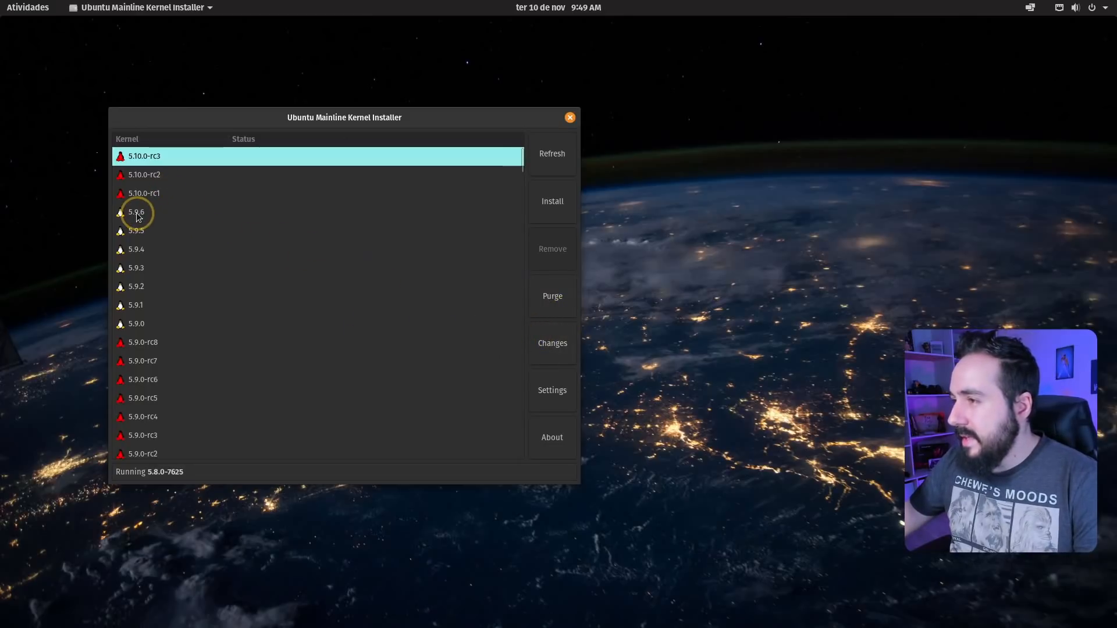
Try the Purge operation with kernel 5.9.6 selected, highlight the last lines of its output, and close the output window.
click(165, 213)
click(556, 296)
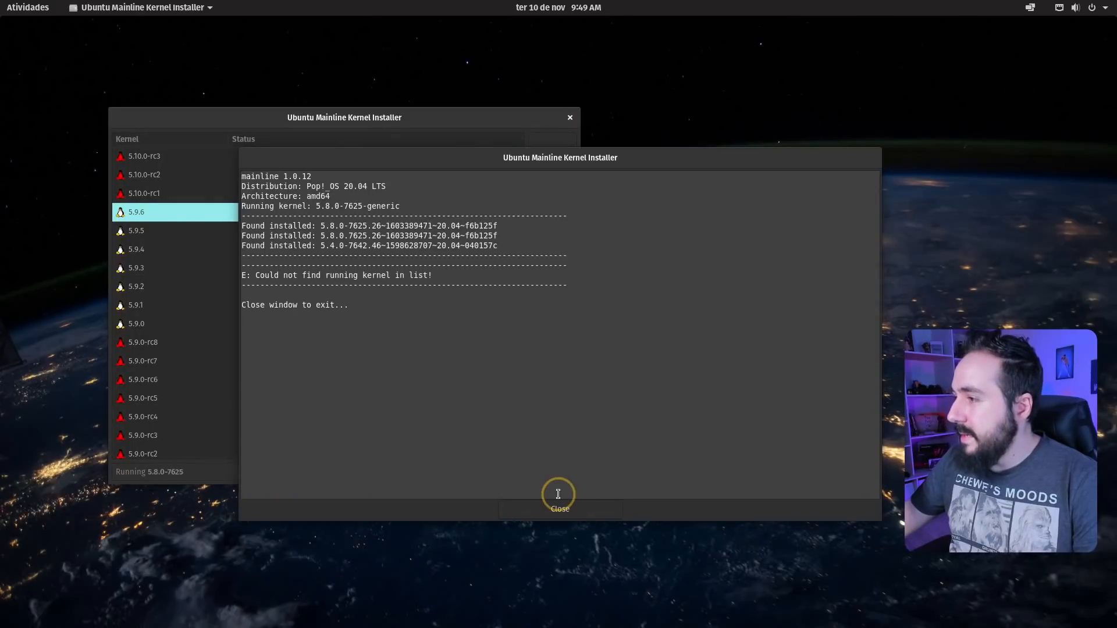
drag(441, 277, 242, 254)
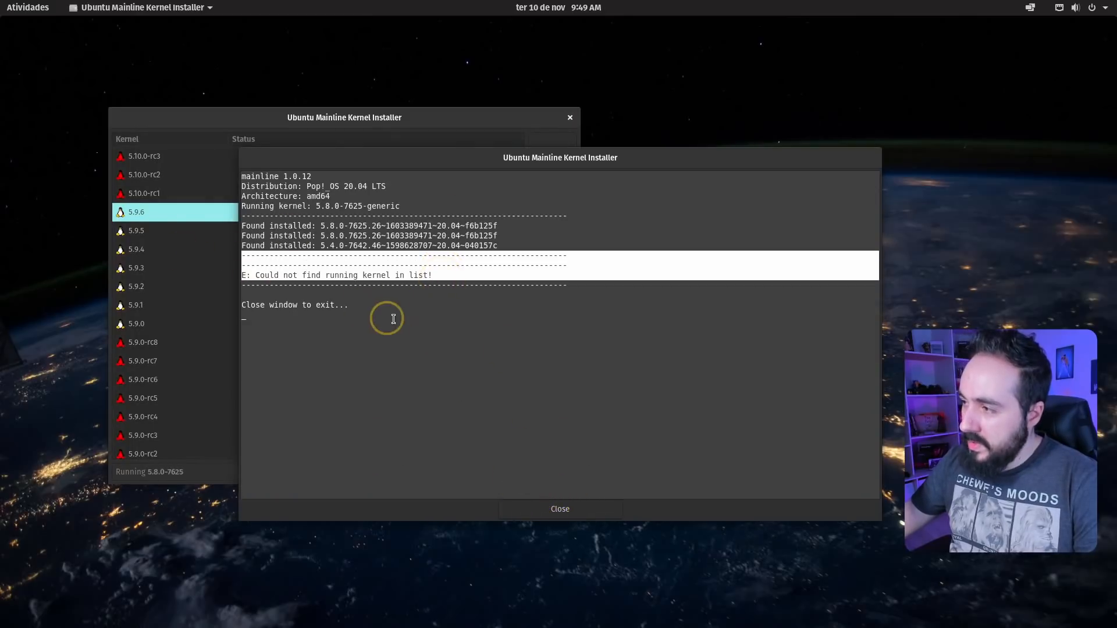
click(387, 316)
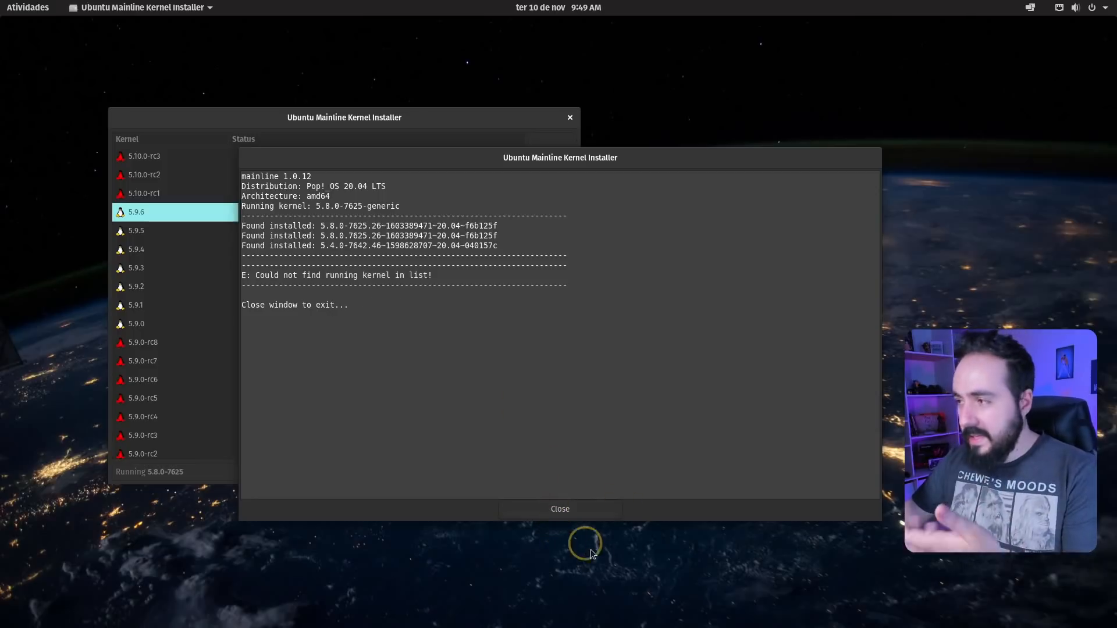
click(560, 510)
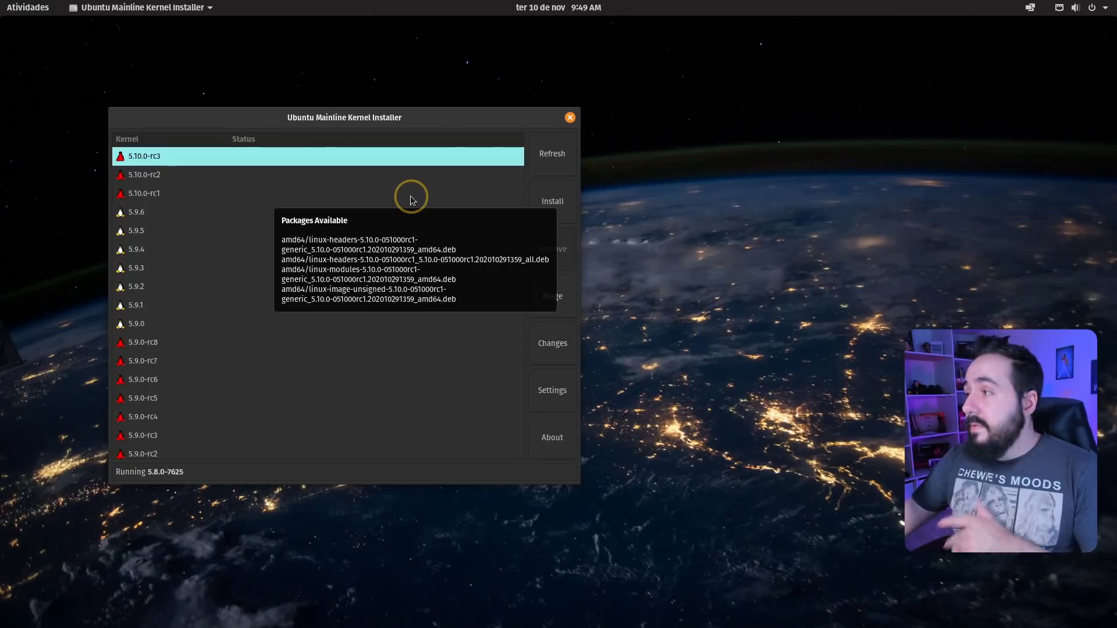
Install kernel 5.10.0-rc3, move the output window over the kernel list, and authenticate with the account password.
click(552, 207)
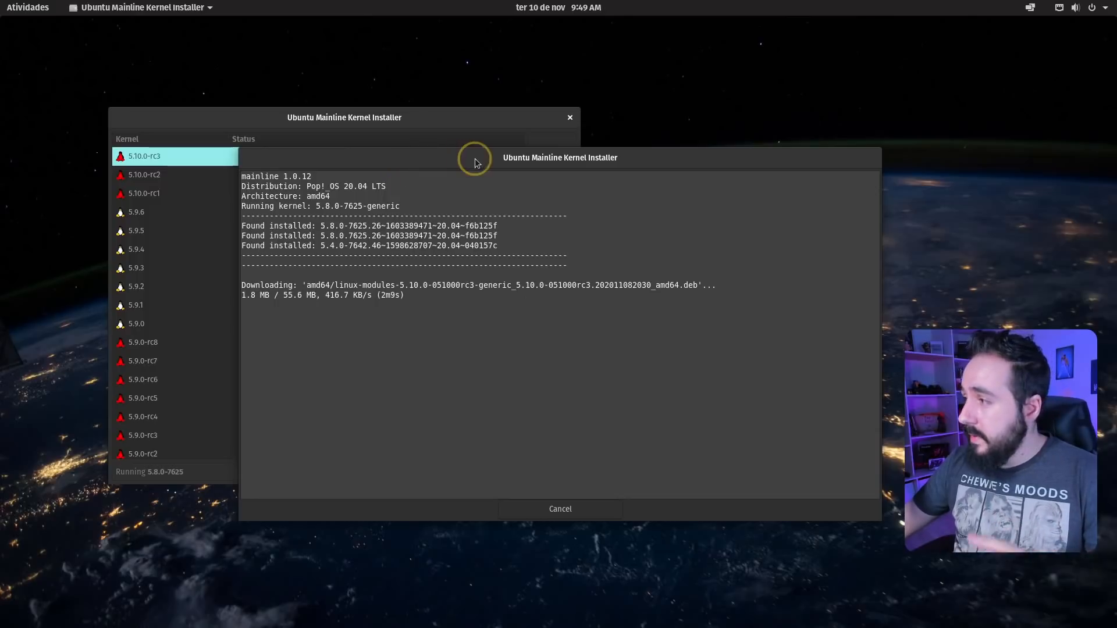
drag(511, 157, 418, 124)
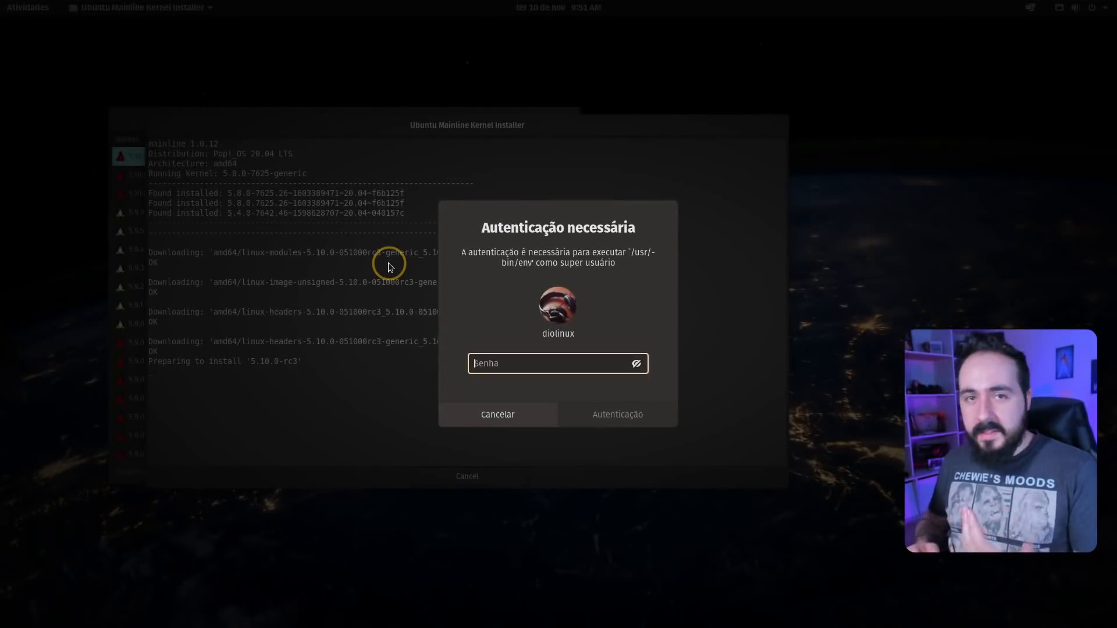
text(••••••)
key(Return)
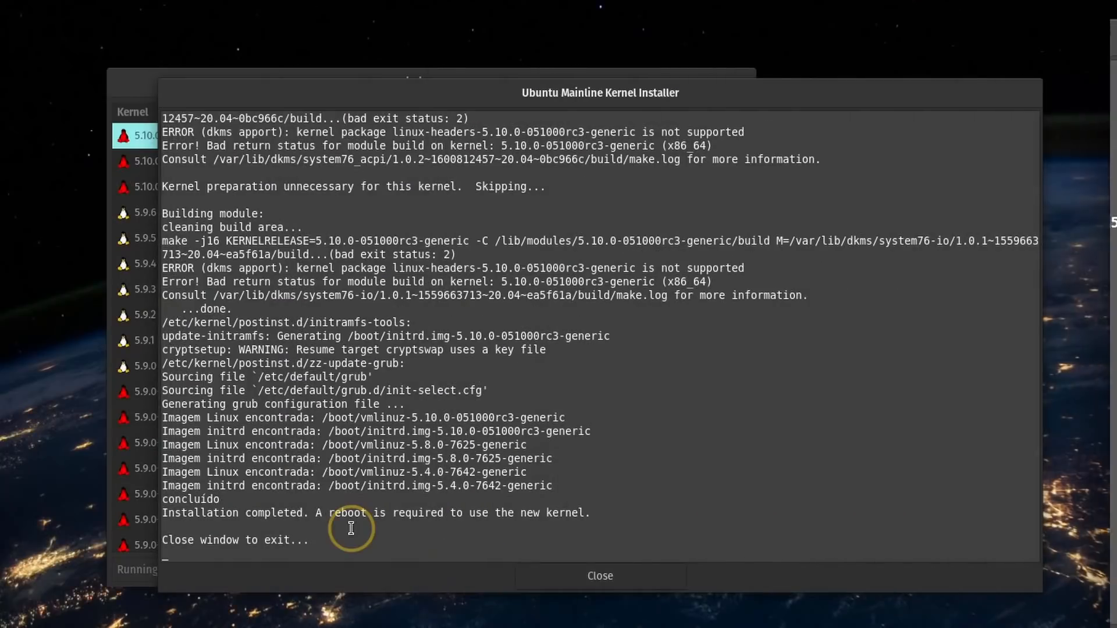
Highlight the closing line, the DKMS error about the kernel headers, and the system76-io module path in the installation output.
triple_click(164, 541)
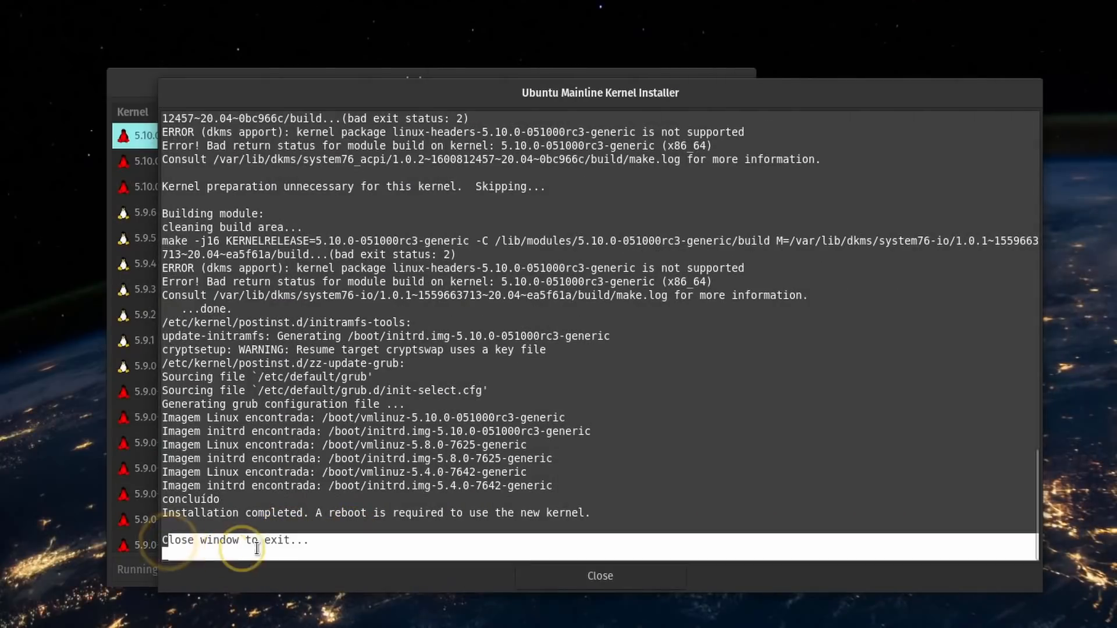
drag(292, 541, 296, 541)
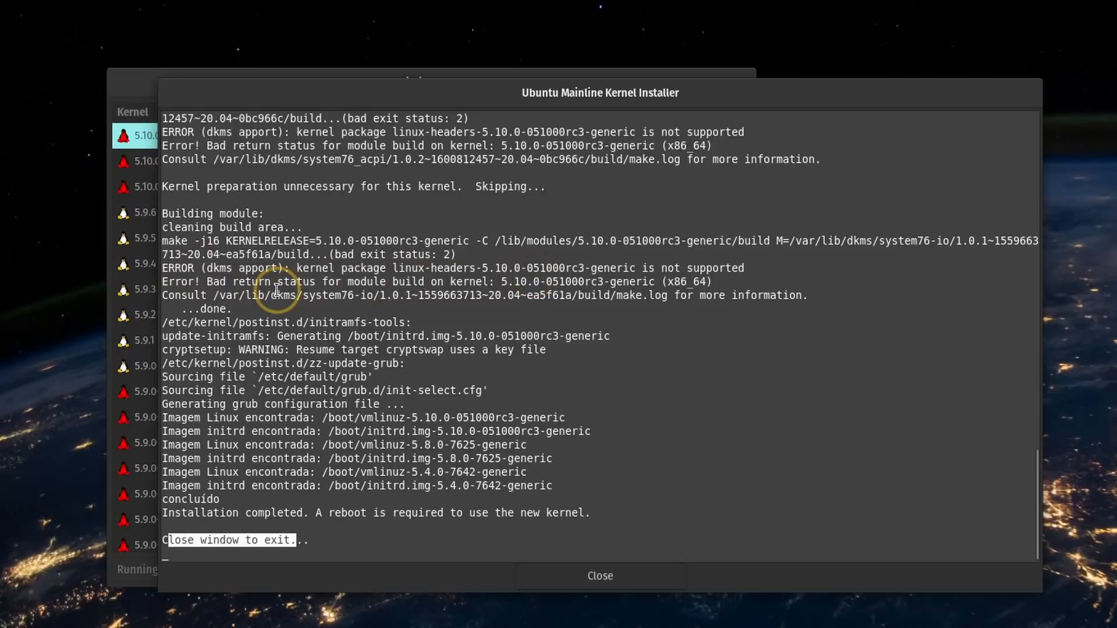
drag(168, 269, 398, 268)
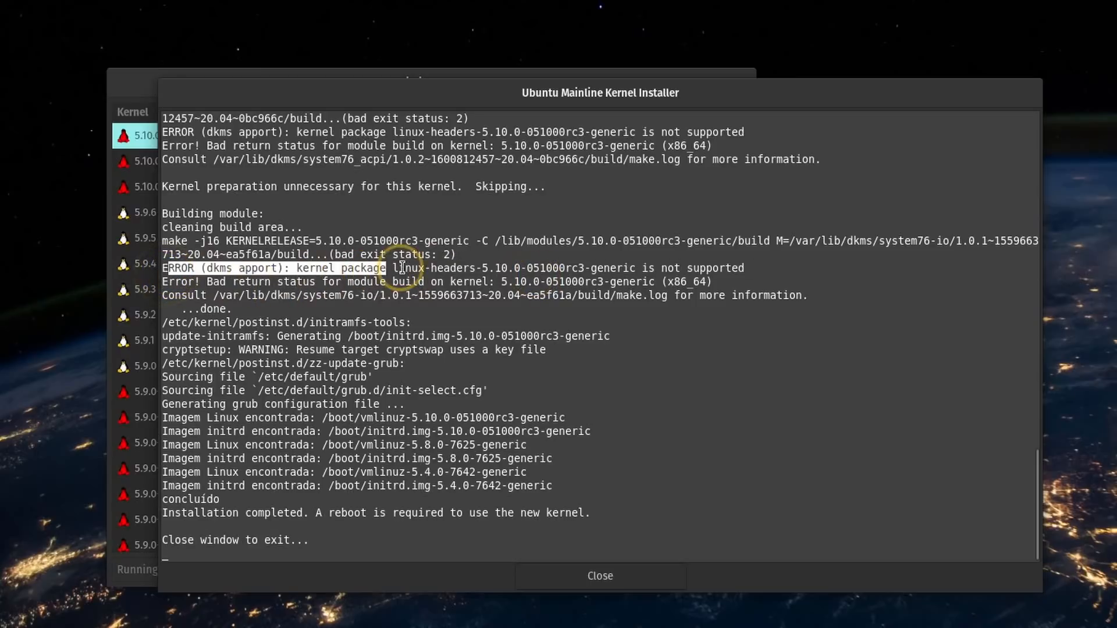
click(248, 268)
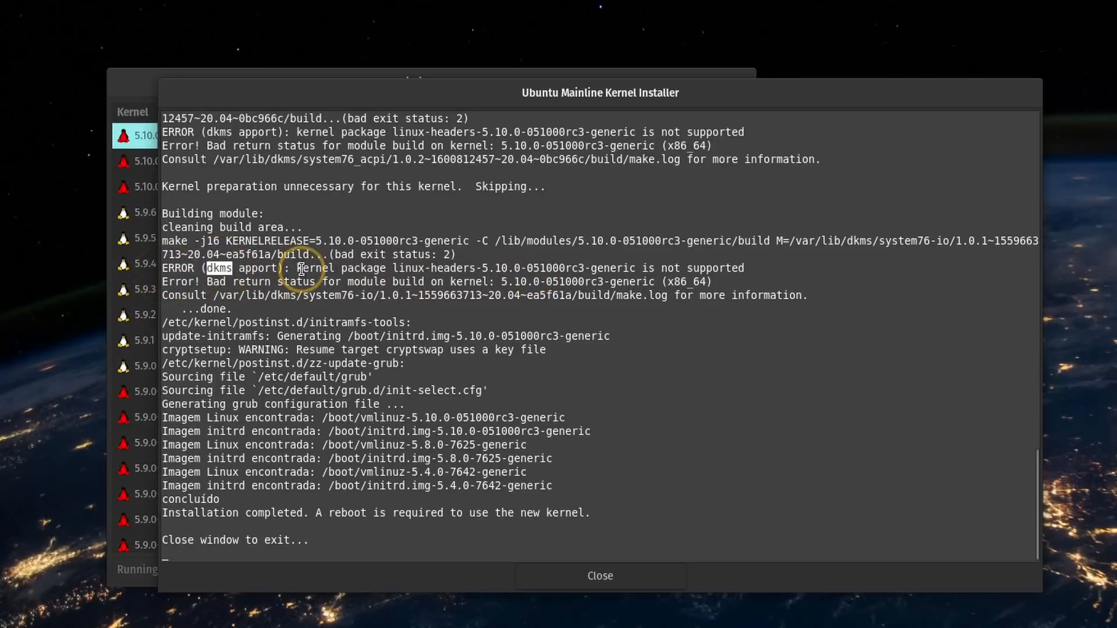
drag(296, 268, 736, 265)
click(735, 266)
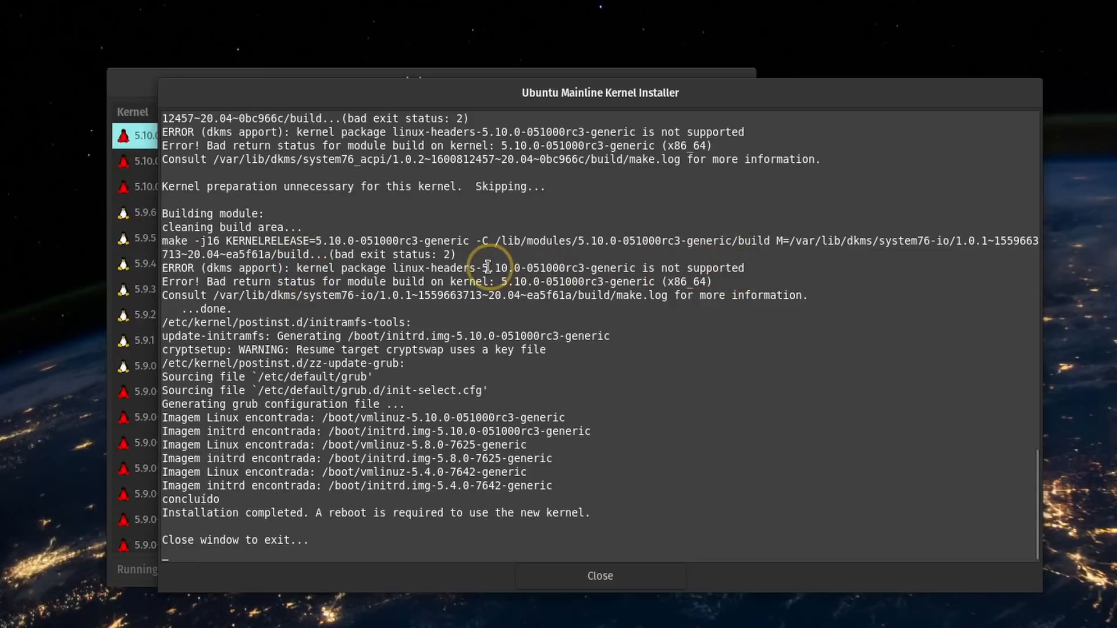
double_click(498, 268)
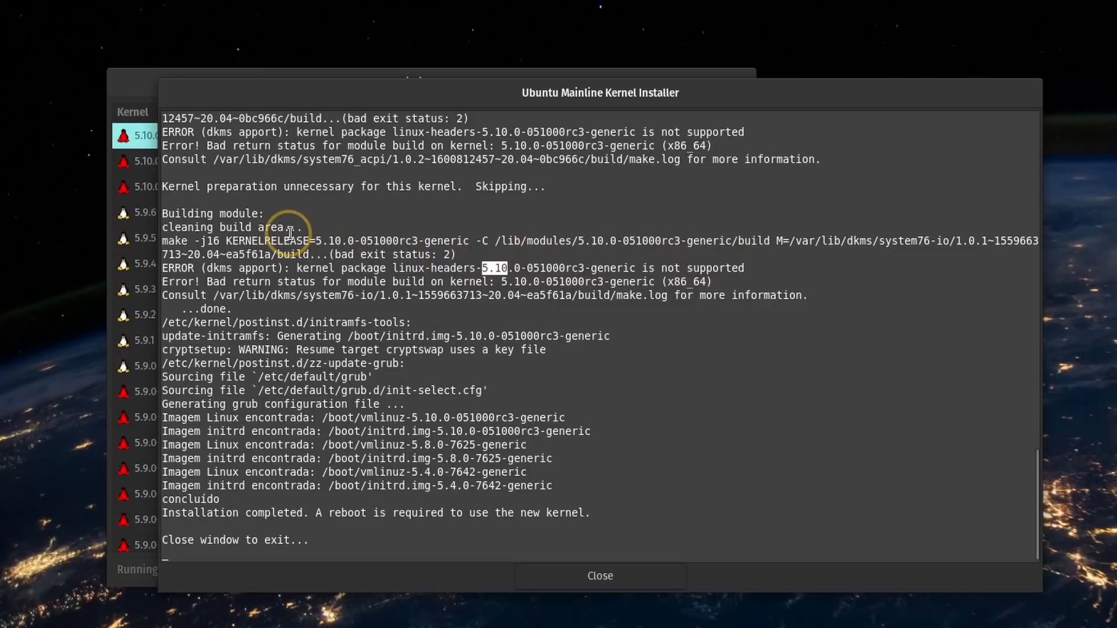
drag(783, 241, 954, 241)
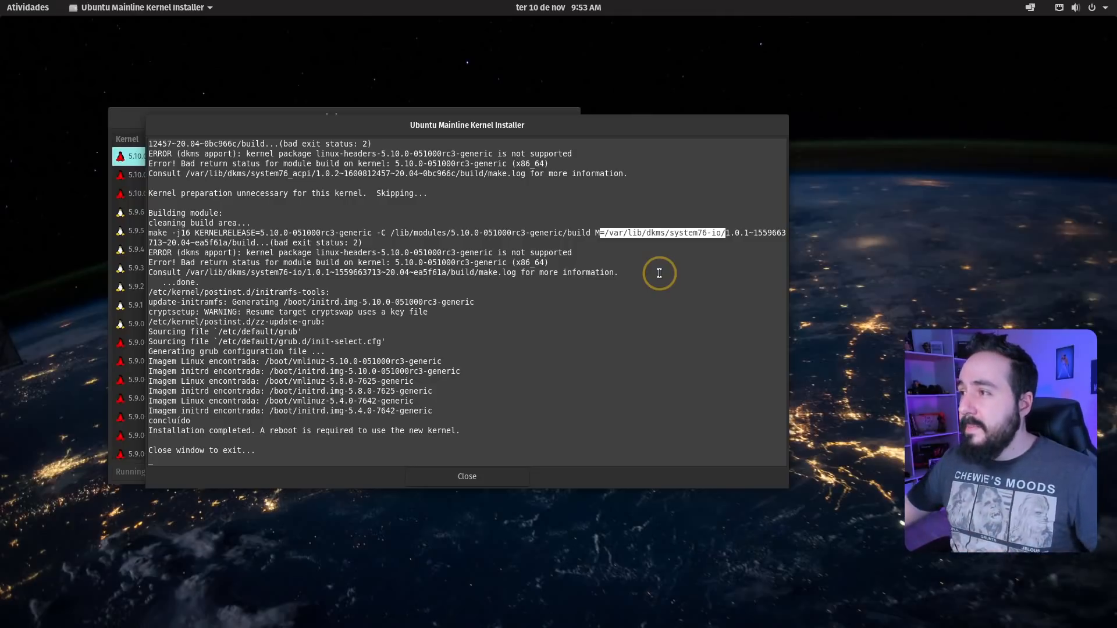
Examine the earlier module build errors in the output and highlight the system76_acpi module path.
scroll(434, 215, up, 4)
scroll(433, 224, up, 2)
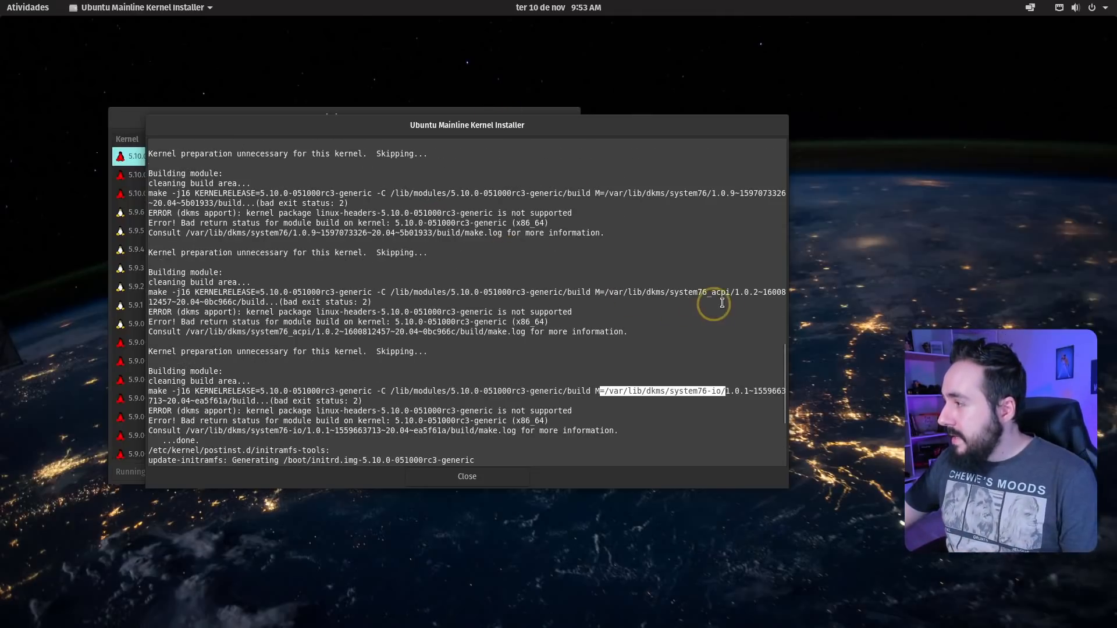
drag(730, 291, 667, 292)
drag(264, 292, 284, 294)
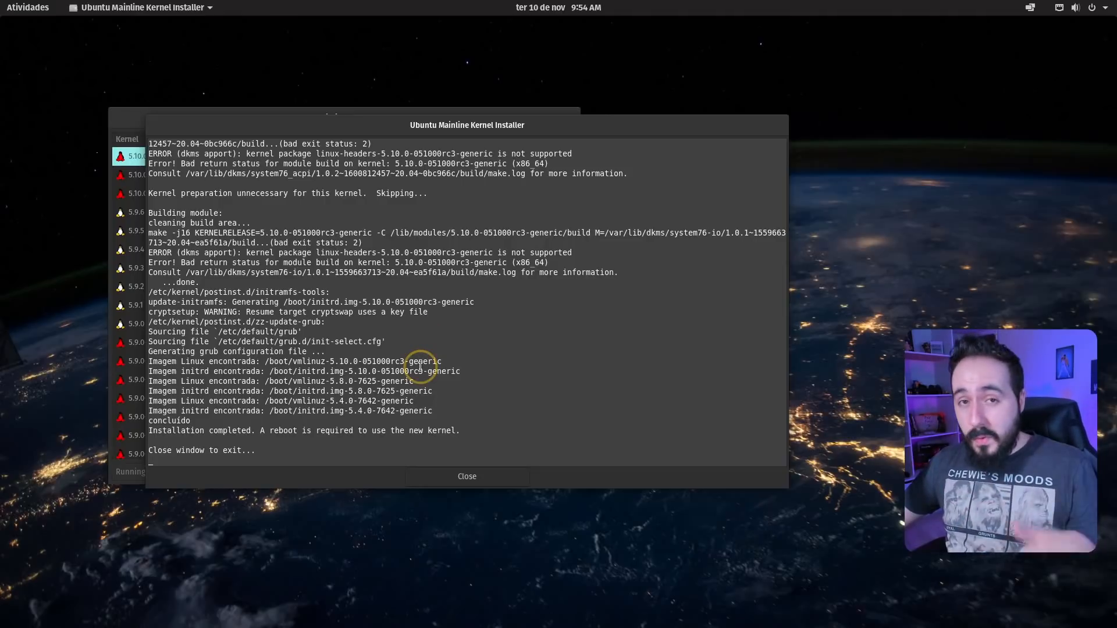
Close the output window and the kernel installer, and restart the computer.
click(469, 476)
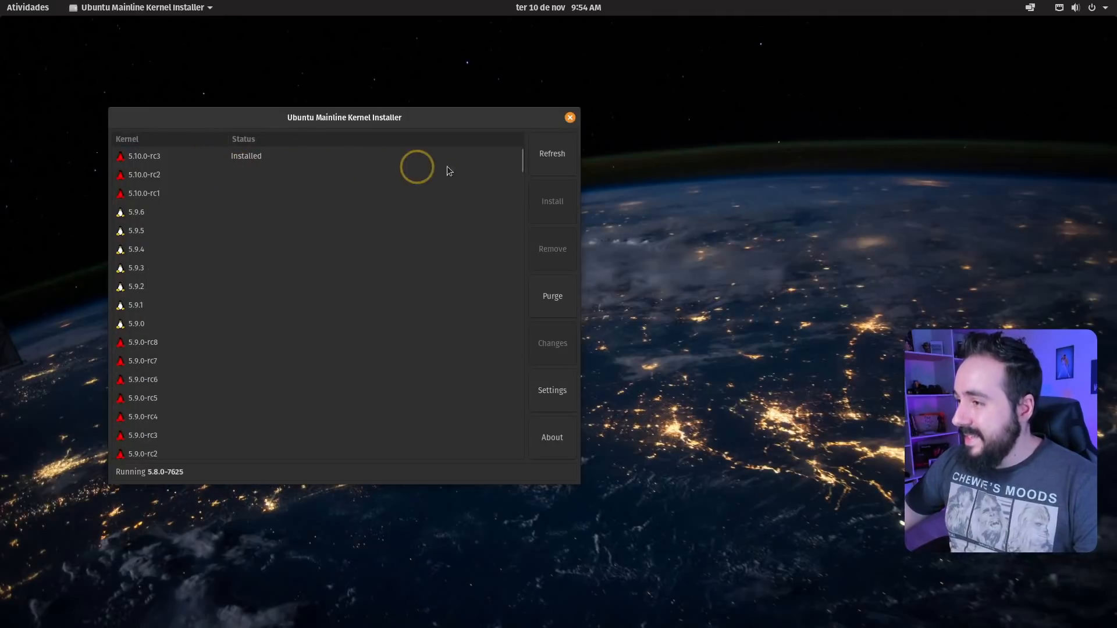
click(570, 118)
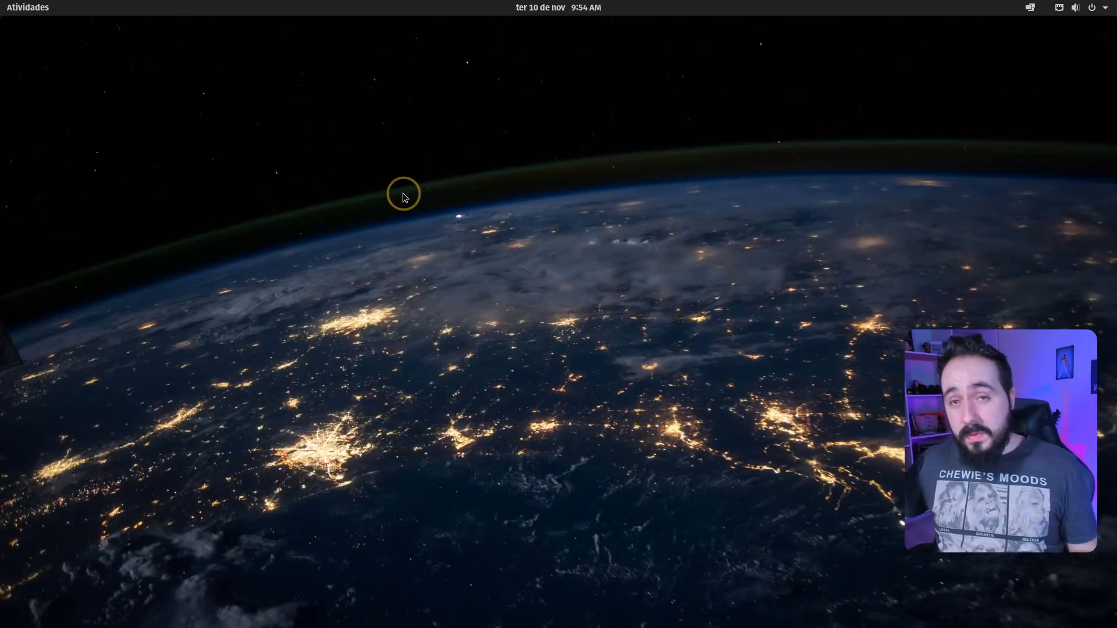
click(1099, 7)
click(997, 143)
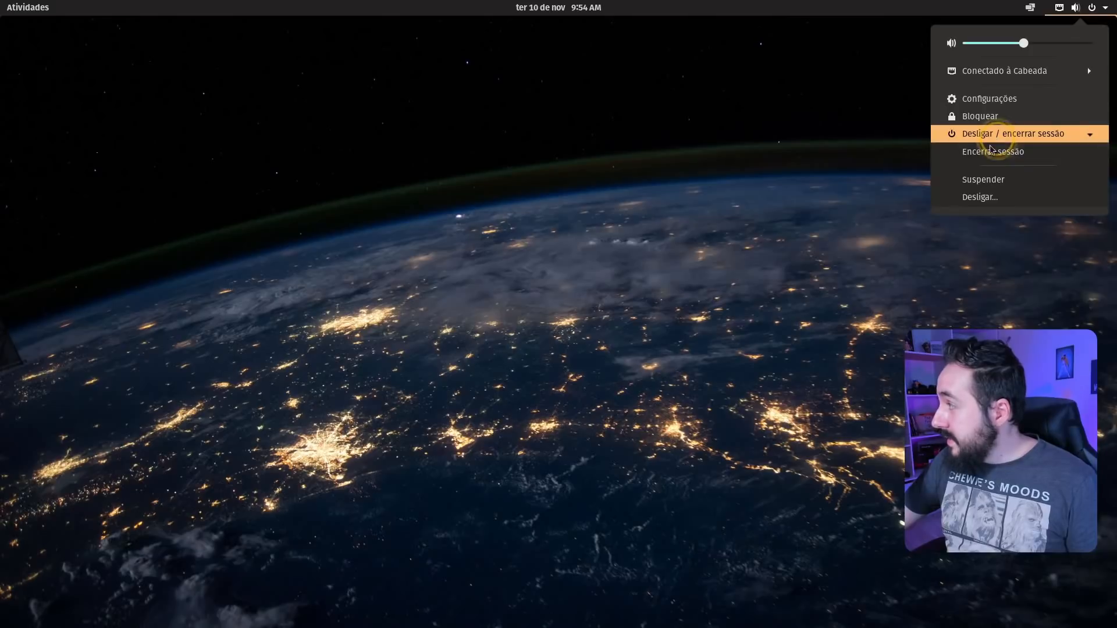
click(978, 197)
click(535, 363)
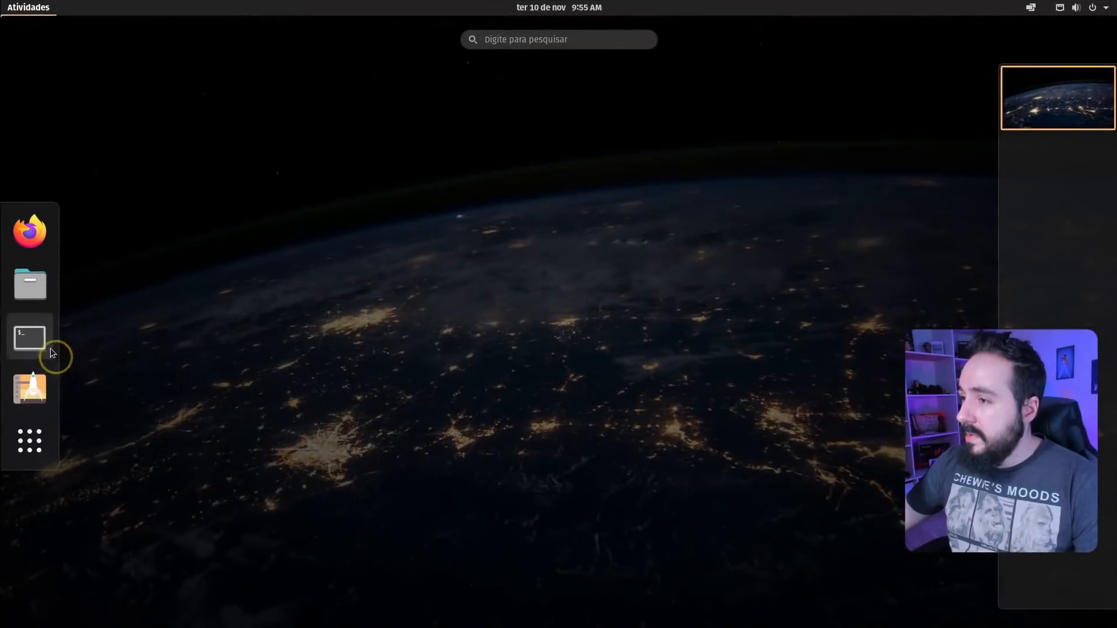
Open a Terminal, check the running kernel version with uname -r, and close the Terminal.
click(47, 344)
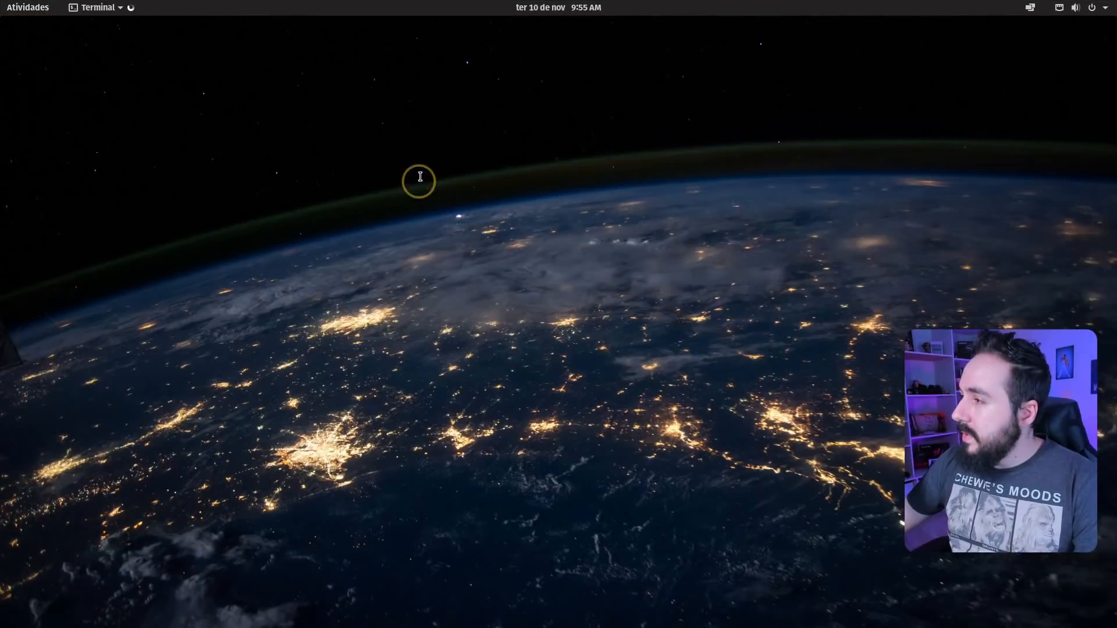
drag(399, 118, 498, 156)
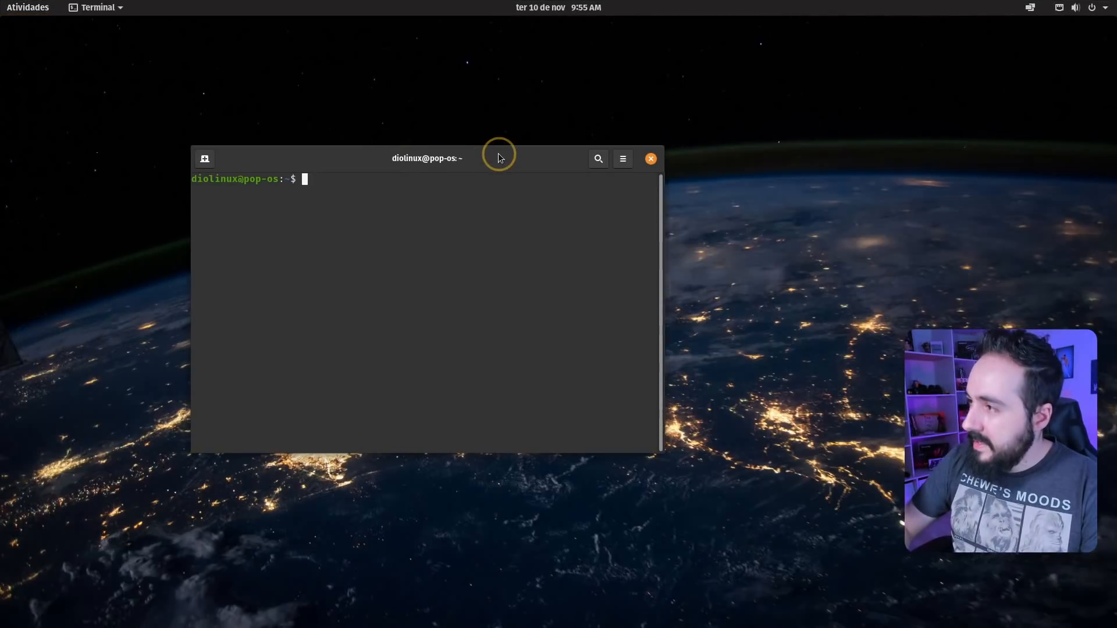
text(uname -r)
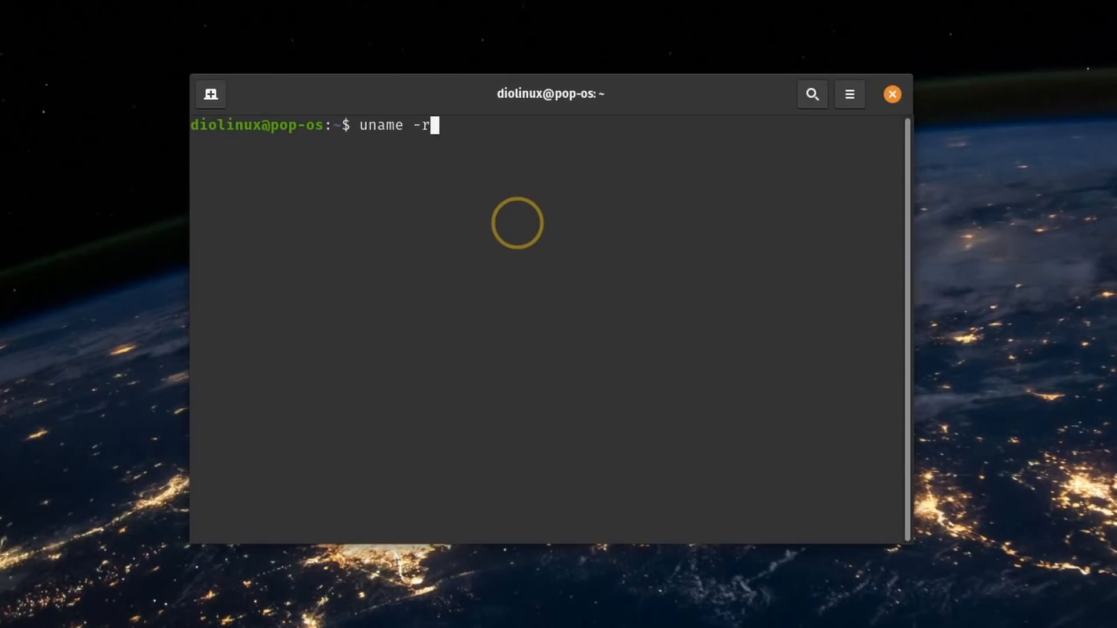
key(Return)
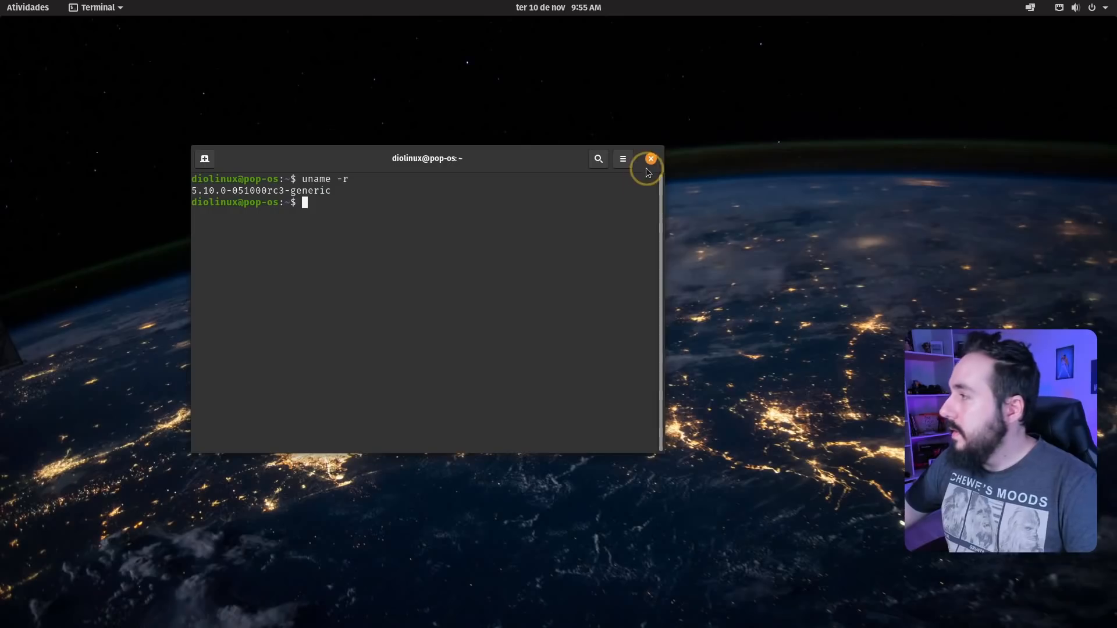
click(892, 94)
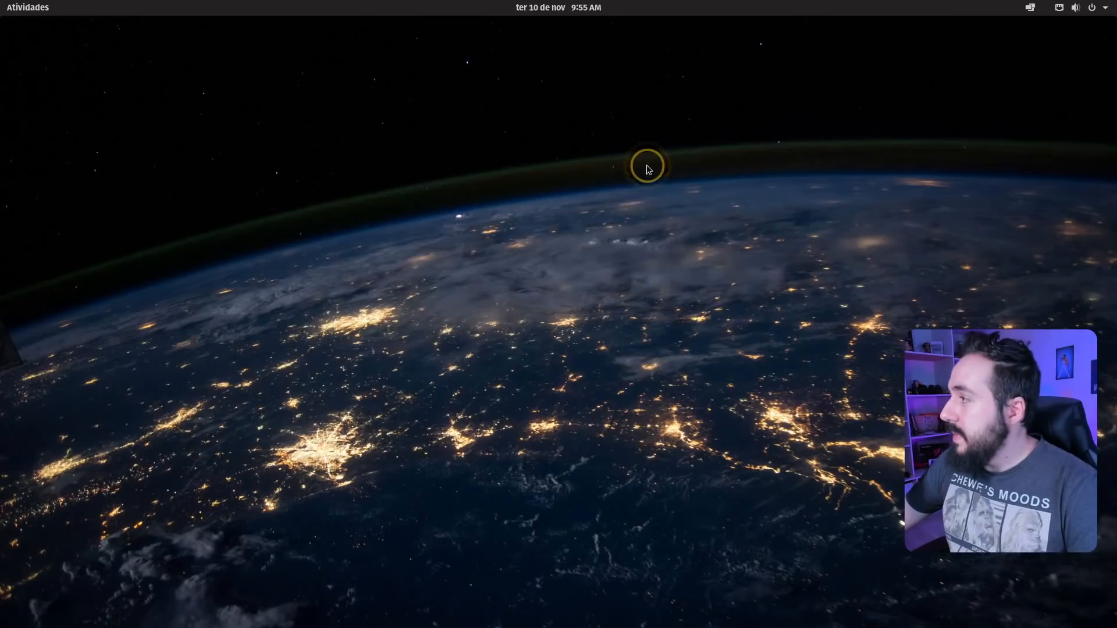
Launch the Ubuntu Mainline Kernel Installer from the applications overview and move its window away from the screen's center.
click(26, 9)
click(29, 441)
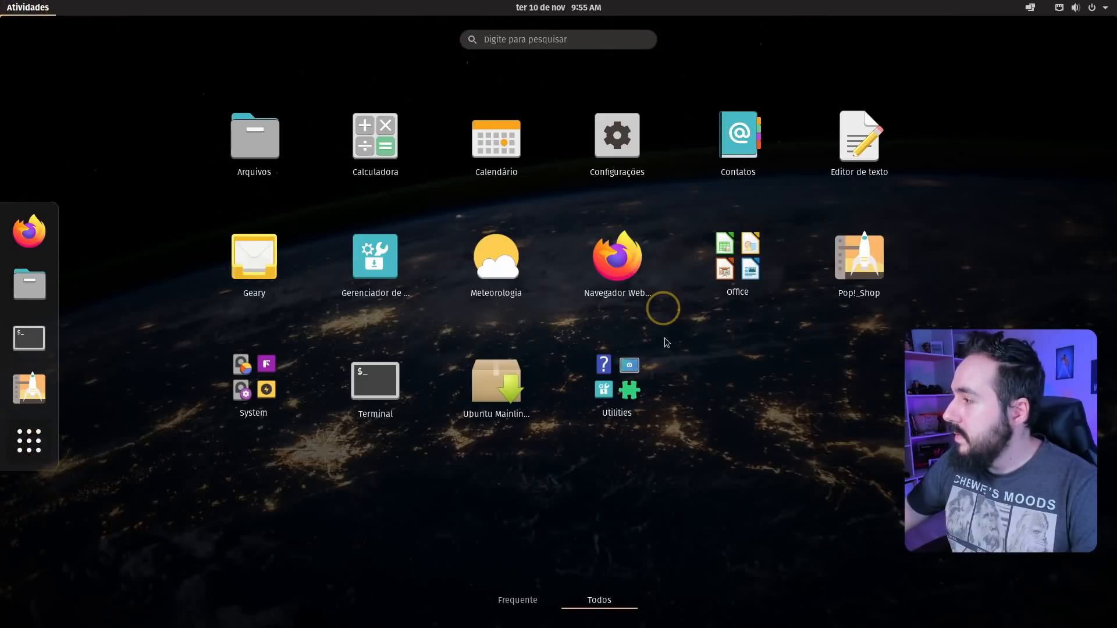
click(494, 382)
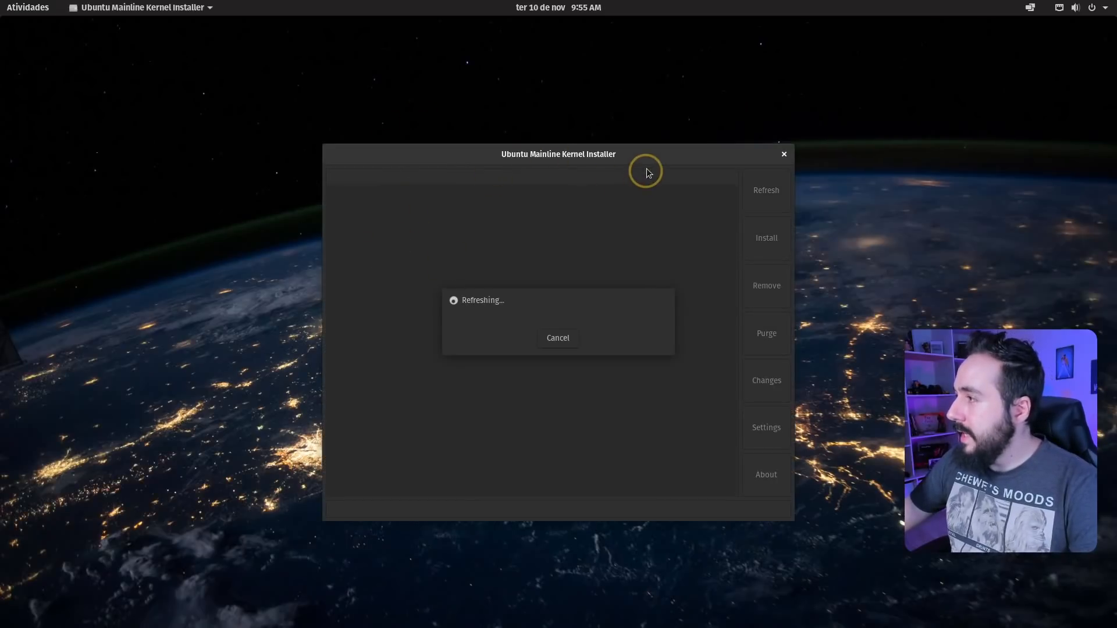
drag(573, 156, 393, 128)
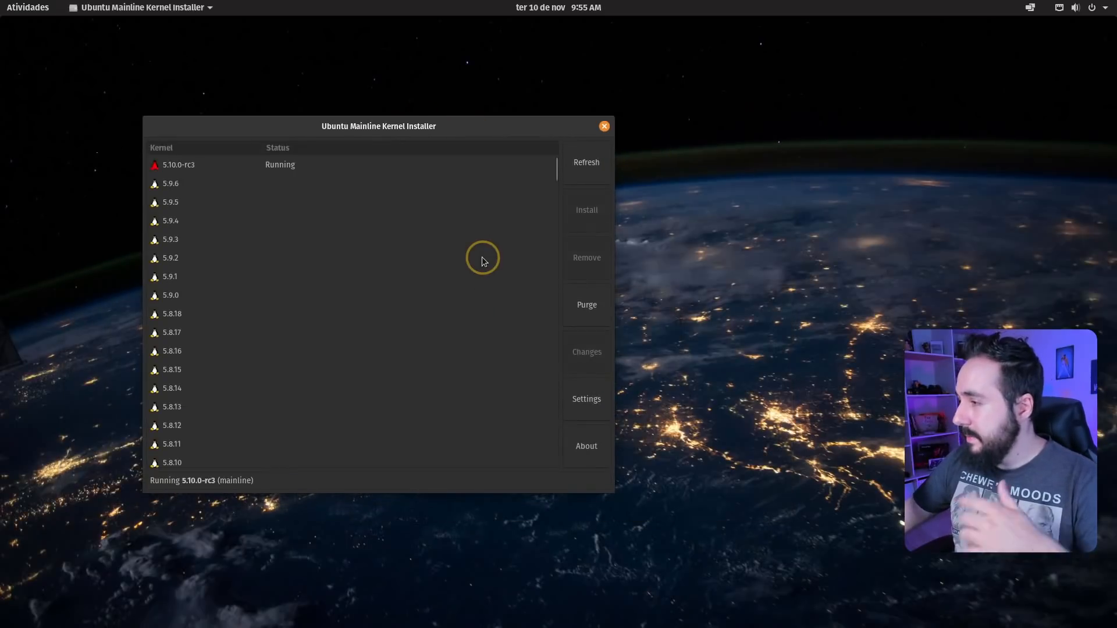
Select the running kernel 5.10.0-rc3, look down the kernel list, and select the installed kernel 5.8.0.26.
click(174, 165)
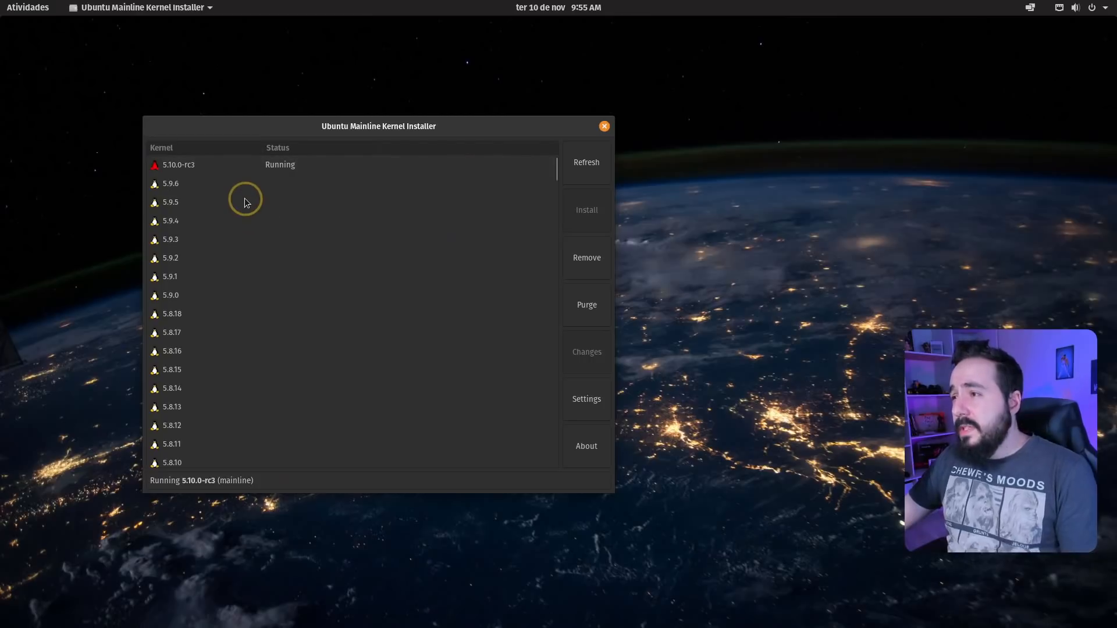
click(176, 164)
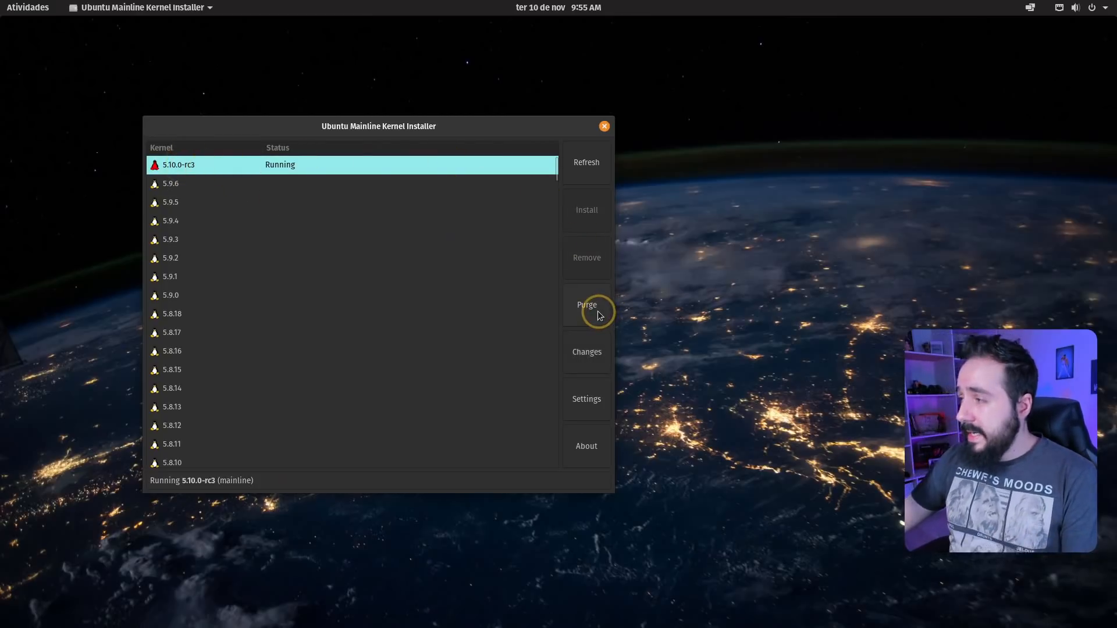
mouse_move(172, 380)
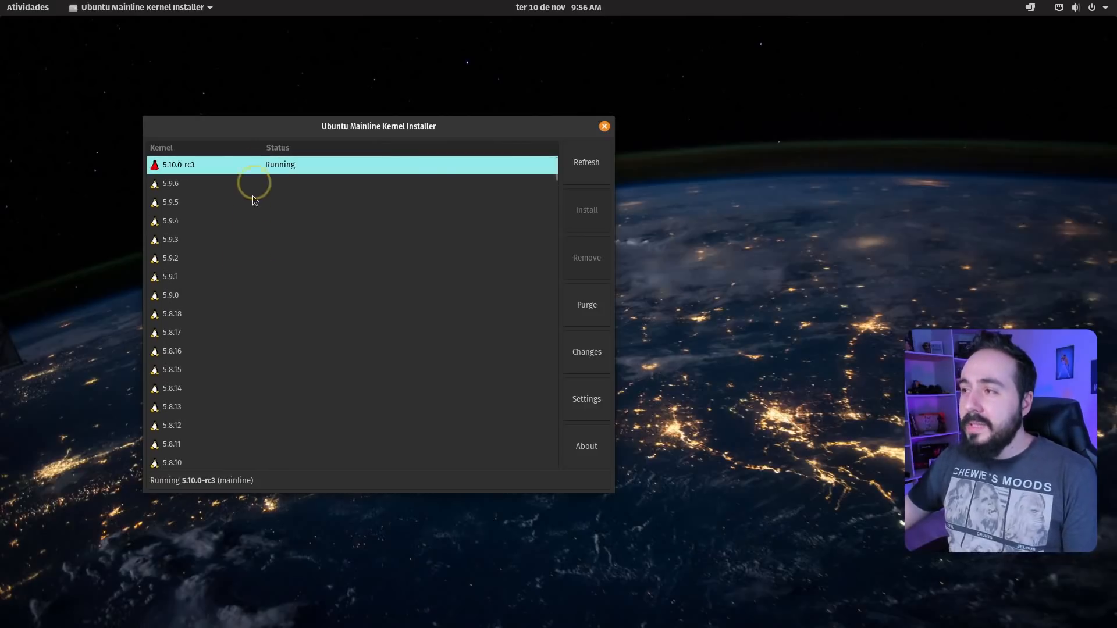
mouse_move(262, 241)
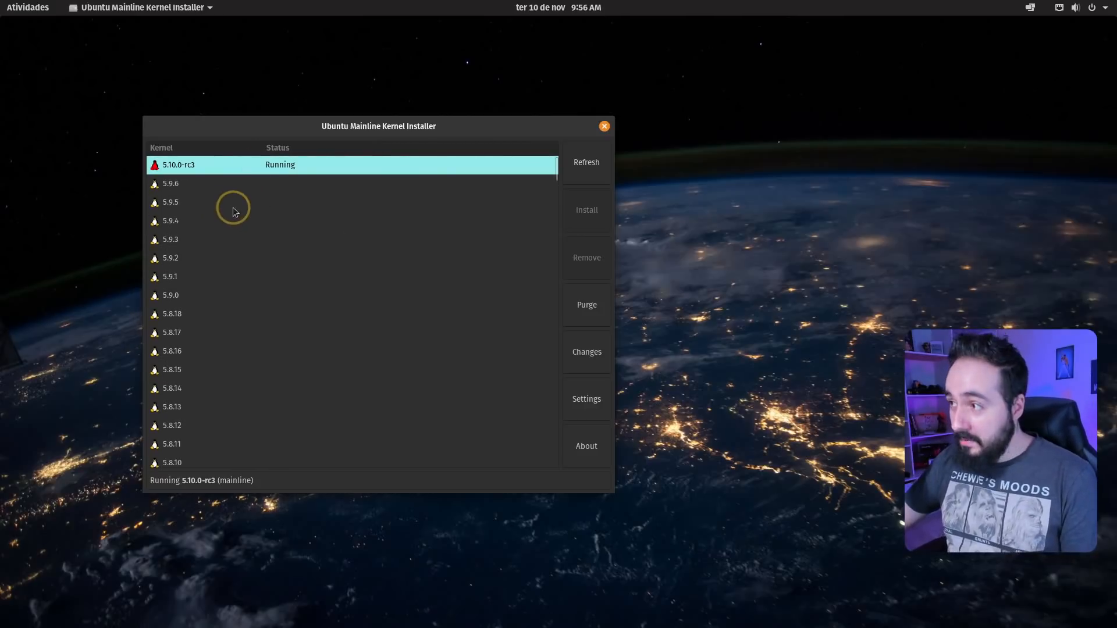
scroll(301, 342, down, 5)
scroll(284, 381, down, 1)
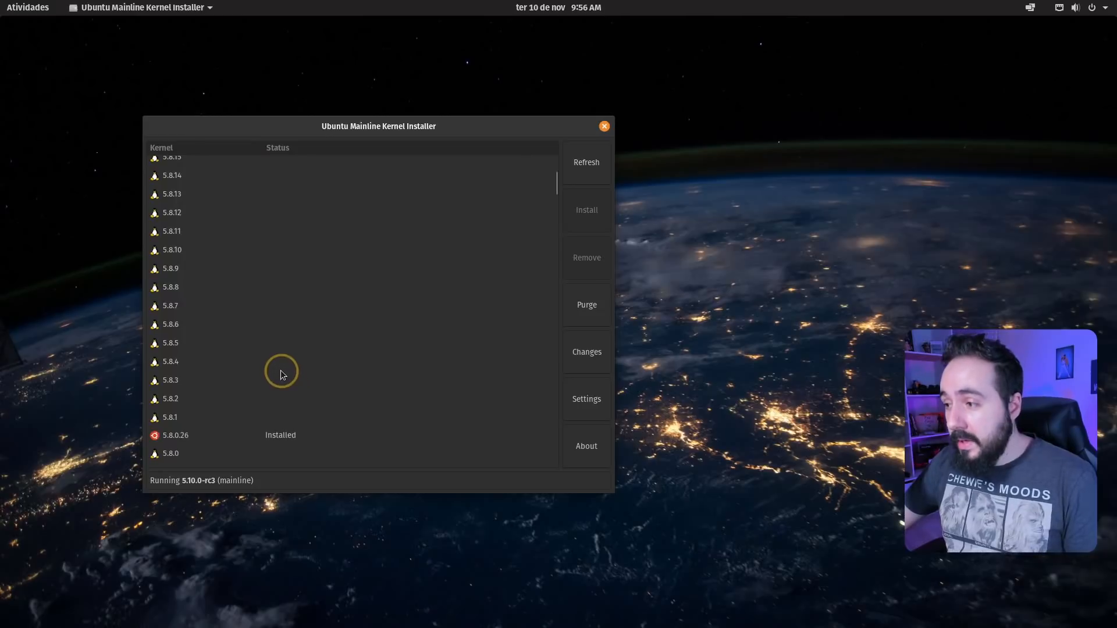
click(291, 435)
mouse_move(277, 417)
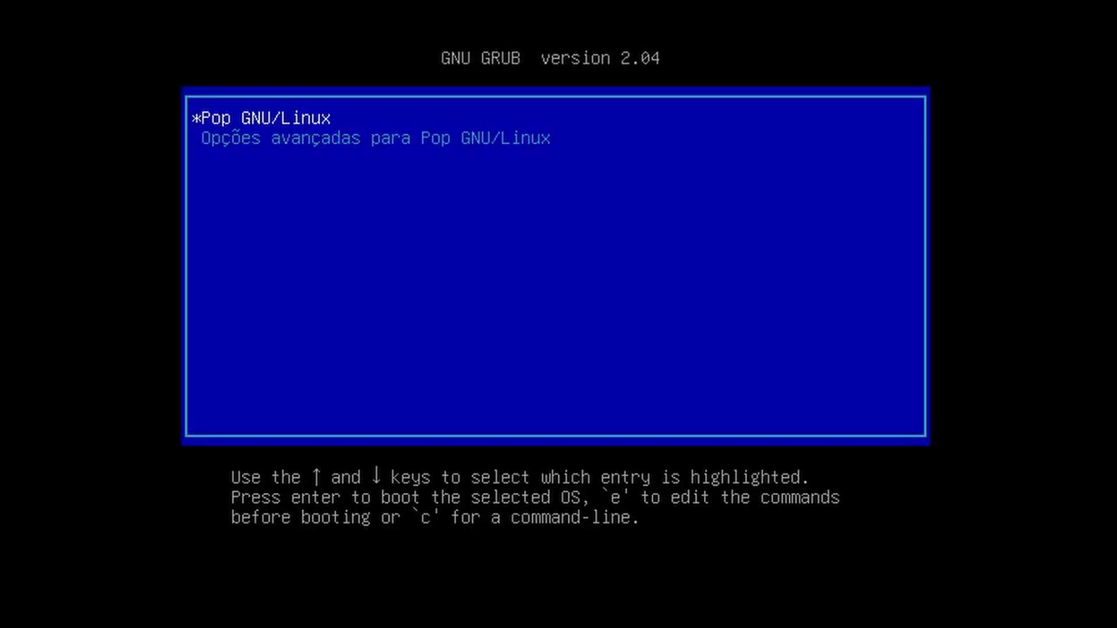
In the GRUB boot menu, open the advanced options for Pop GNU/Linux and boot with Linux 5.8.0-7625-generic.
key(Down)
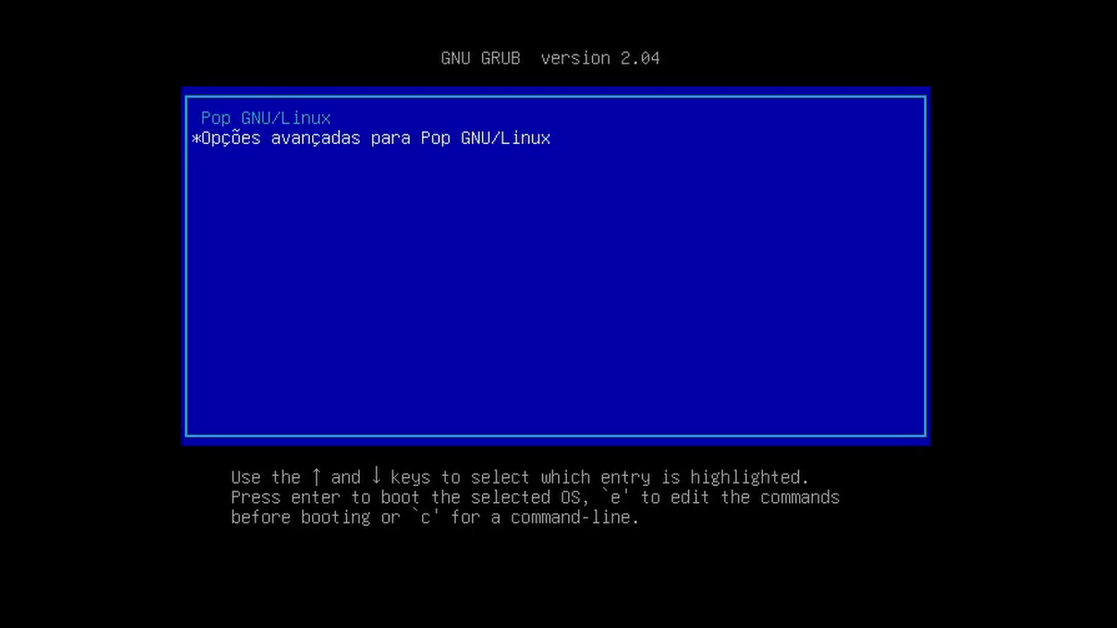
key(Return)
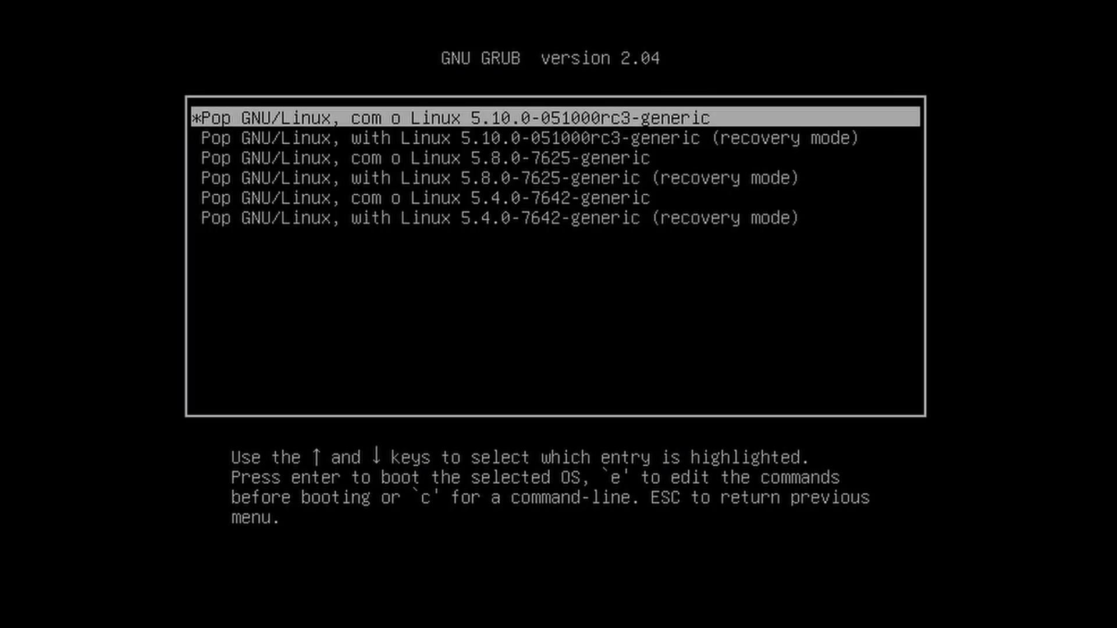
key(Down)
key(Down)
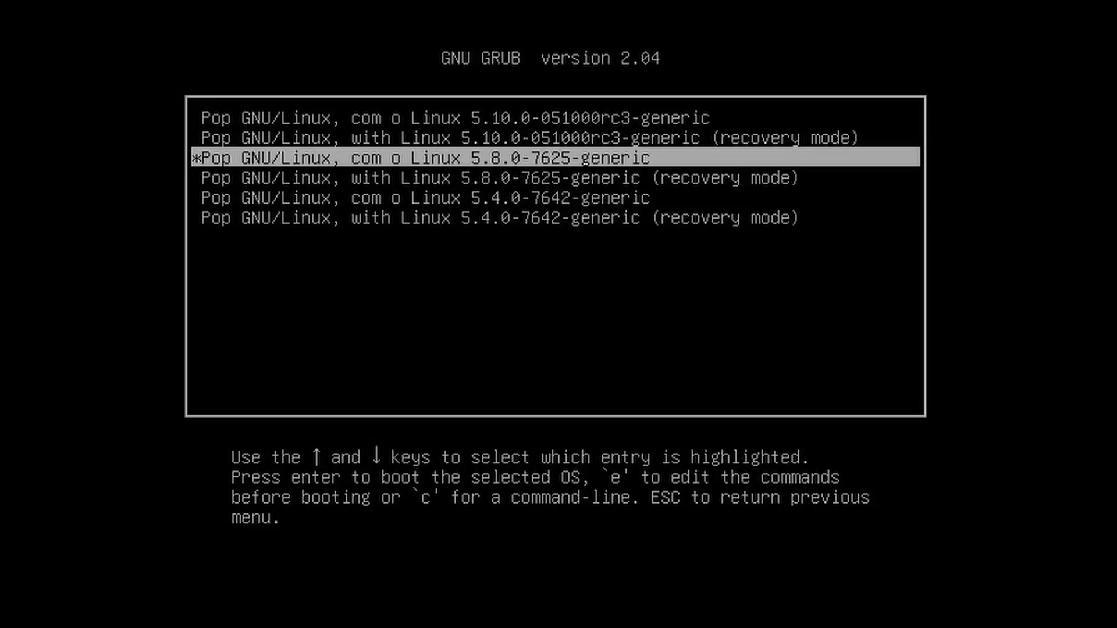
key(Return)
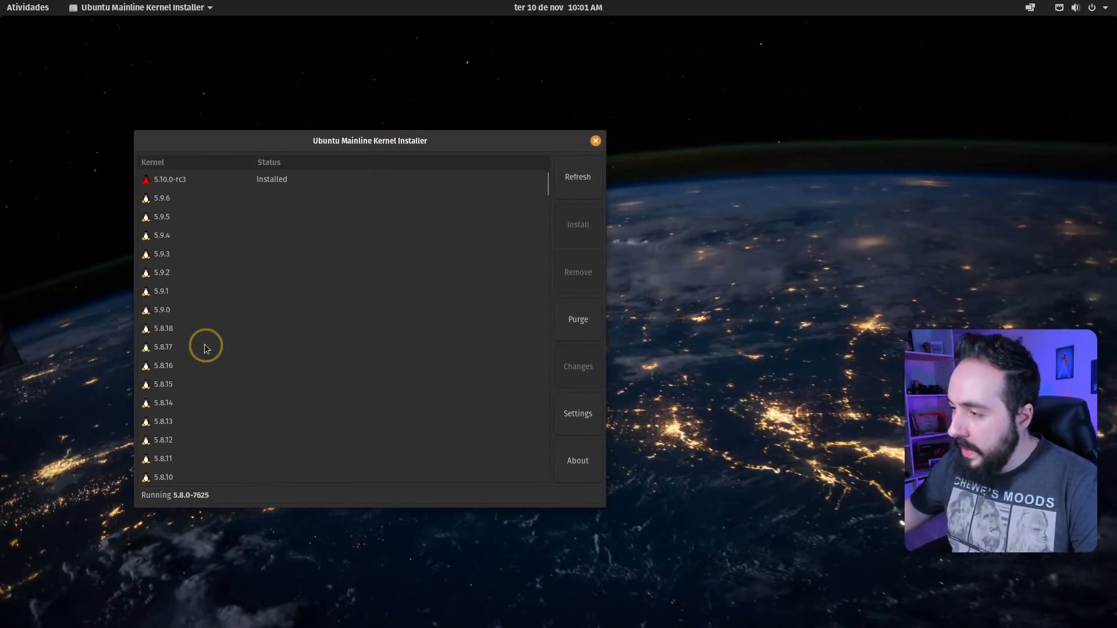
mouse_move(204, 345)
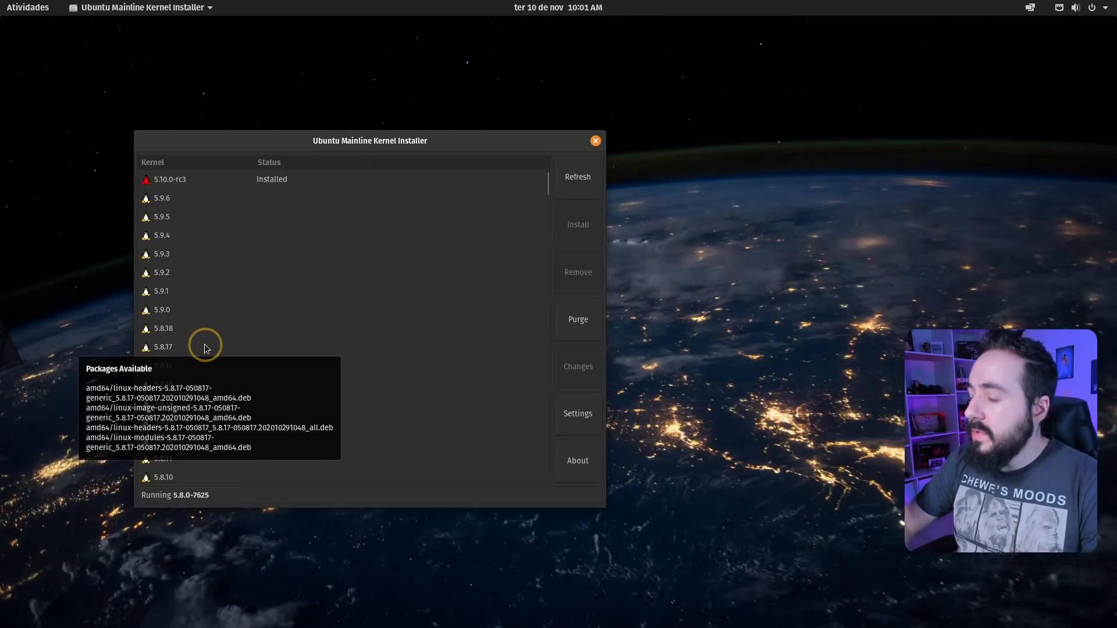
Check the running kernel version with uname -r in a new Terminal window, highlight the output, and close the Terminal.
key(ctrl+alt+t)
drag(749, 126, 350, 124)
text(uname -r)
key(Return)
drag(326, 180, 210, 172)
click(668, 139)
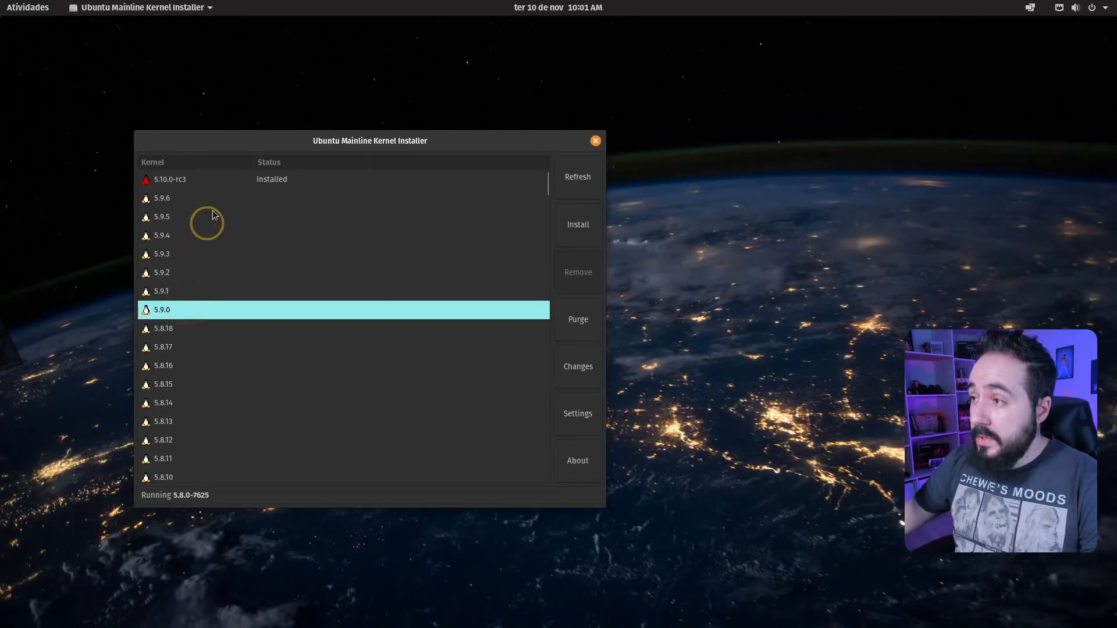
Remove the installed kernel 5.10.0-rc3, authenticating with the account password, and close the finished removal log.
click(221, 178)
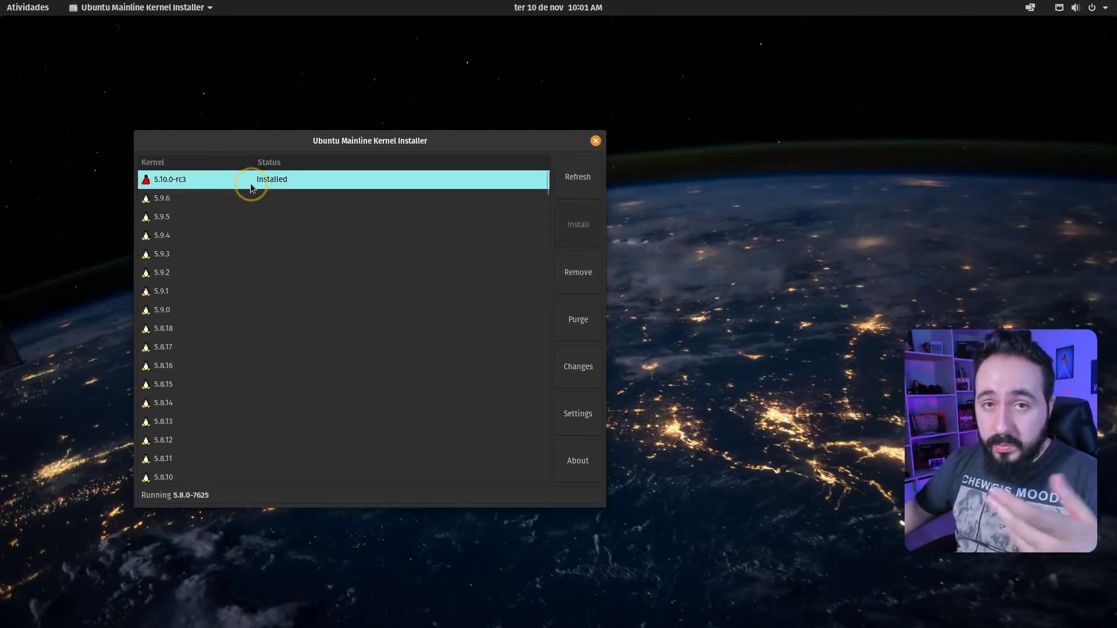
click(577, 274)
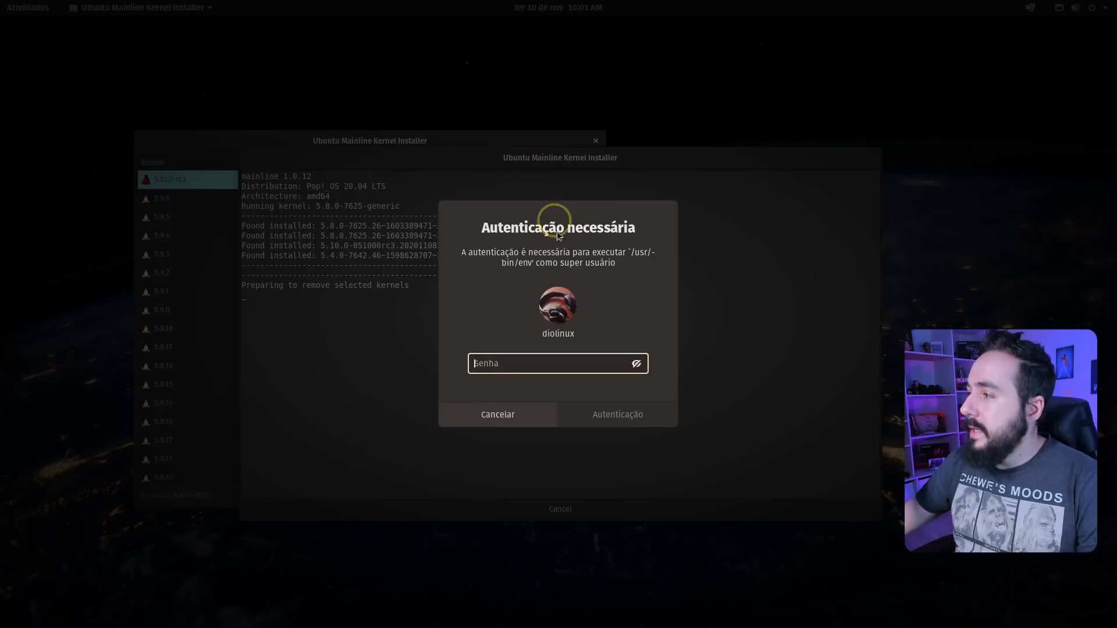
text(******)
key(Return)
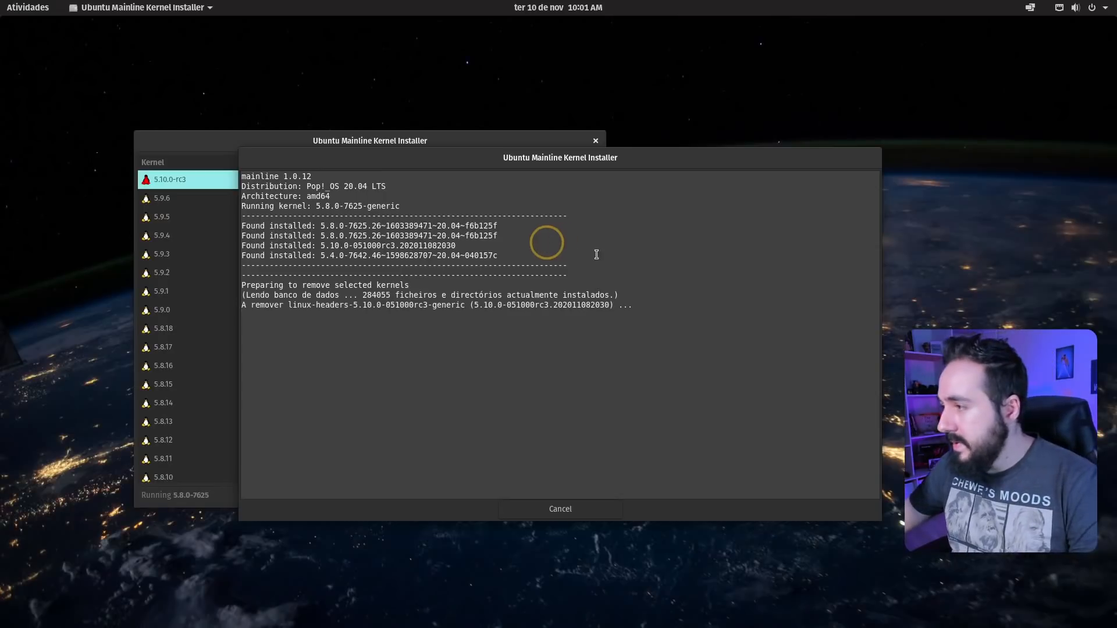
drag(608, 158, 489, 123)
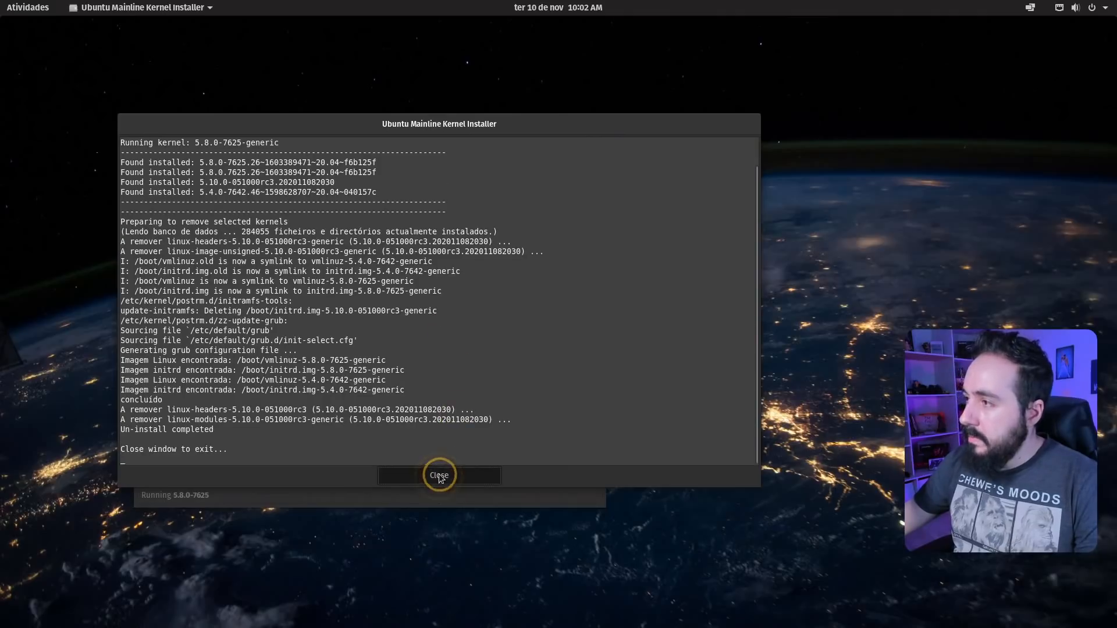
key(Return)
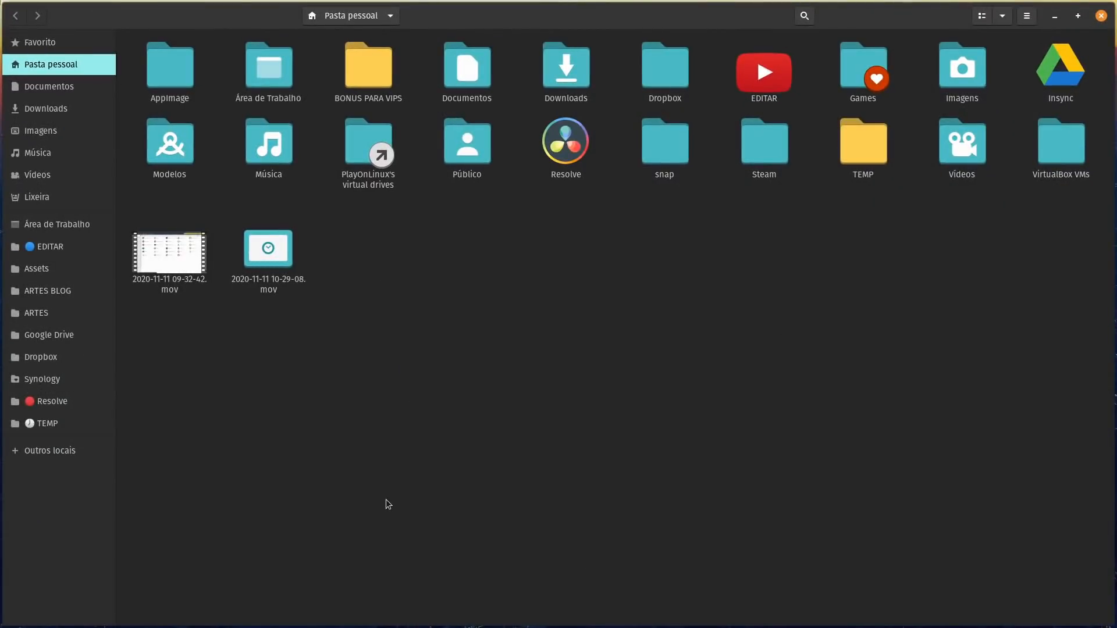
Open the efi folder in the computer's boot directory, entering the account password for both administrator authentication requests.
click(93, 452)
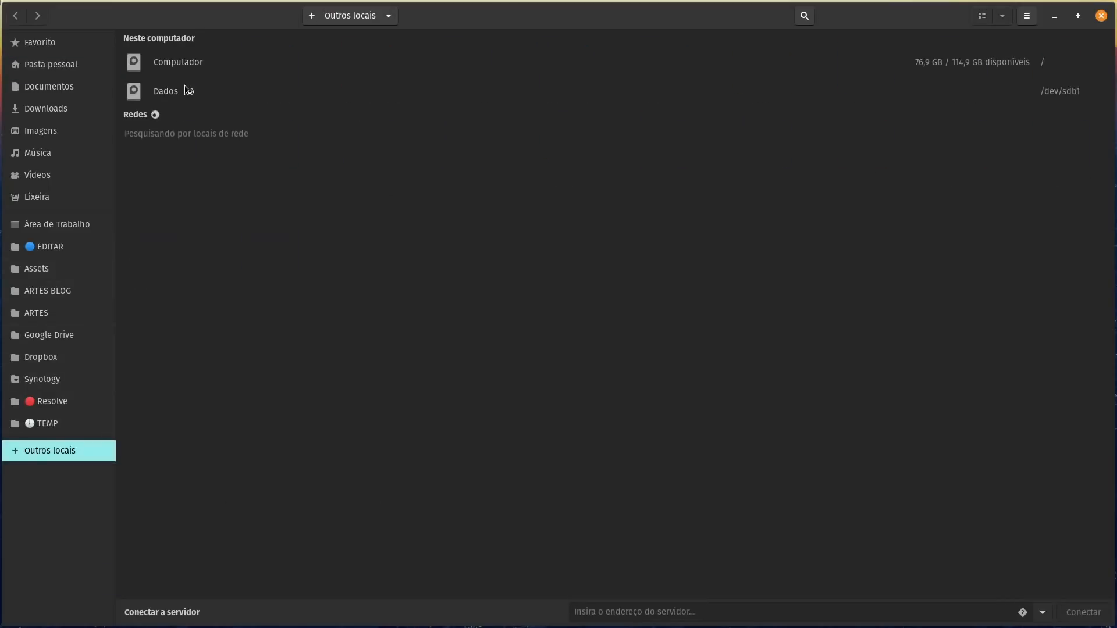
click(197, 65)
double_click(274, 81)
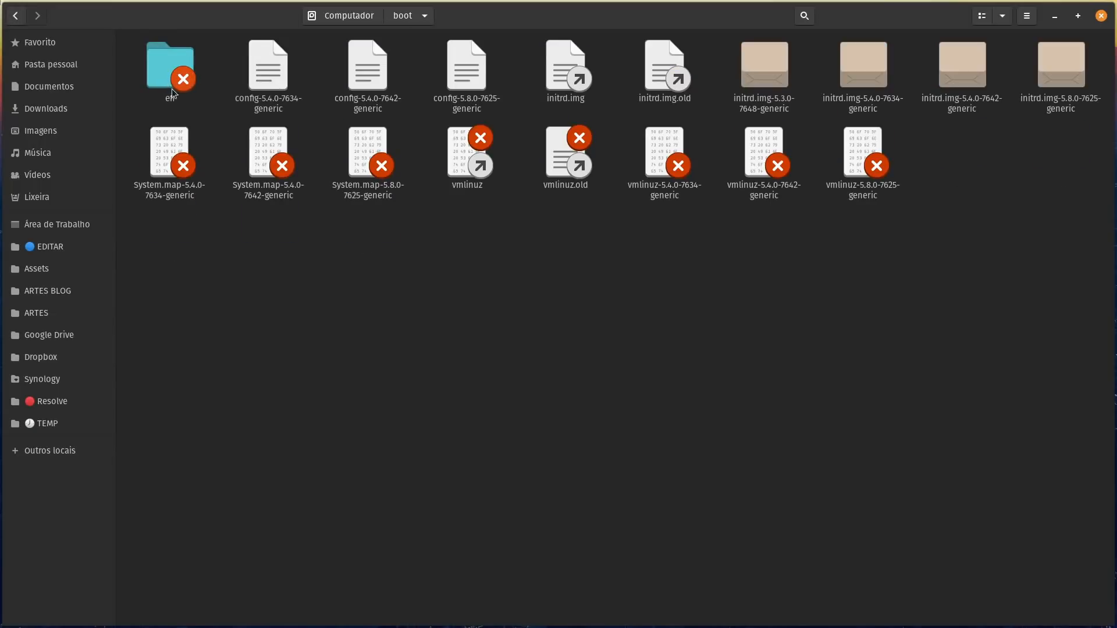
double_click(170, 88)
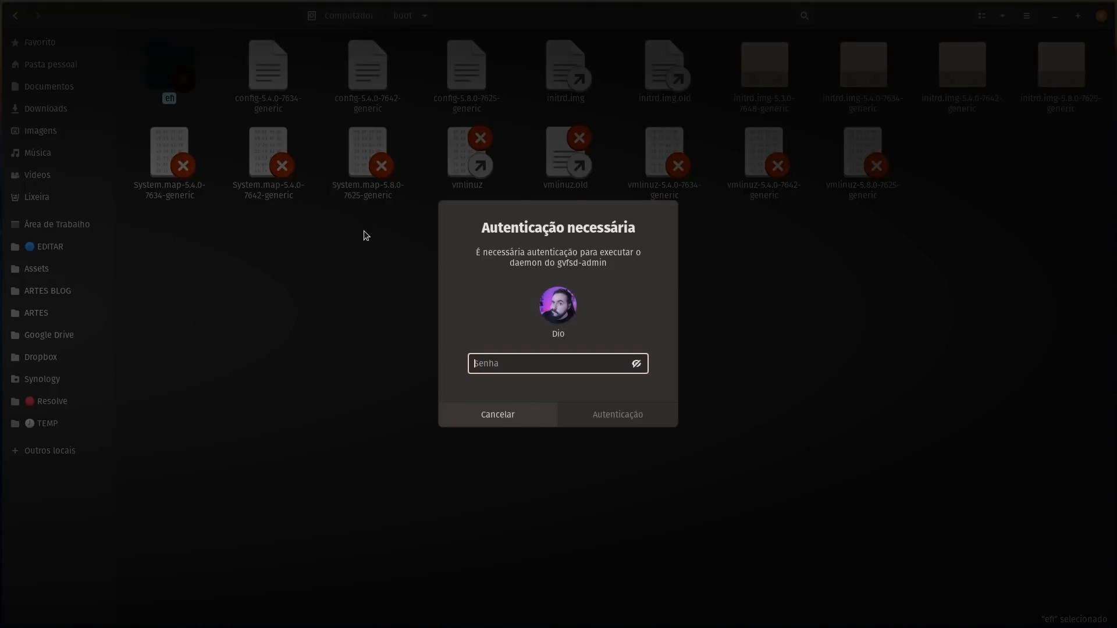
text(•••••••••••••)
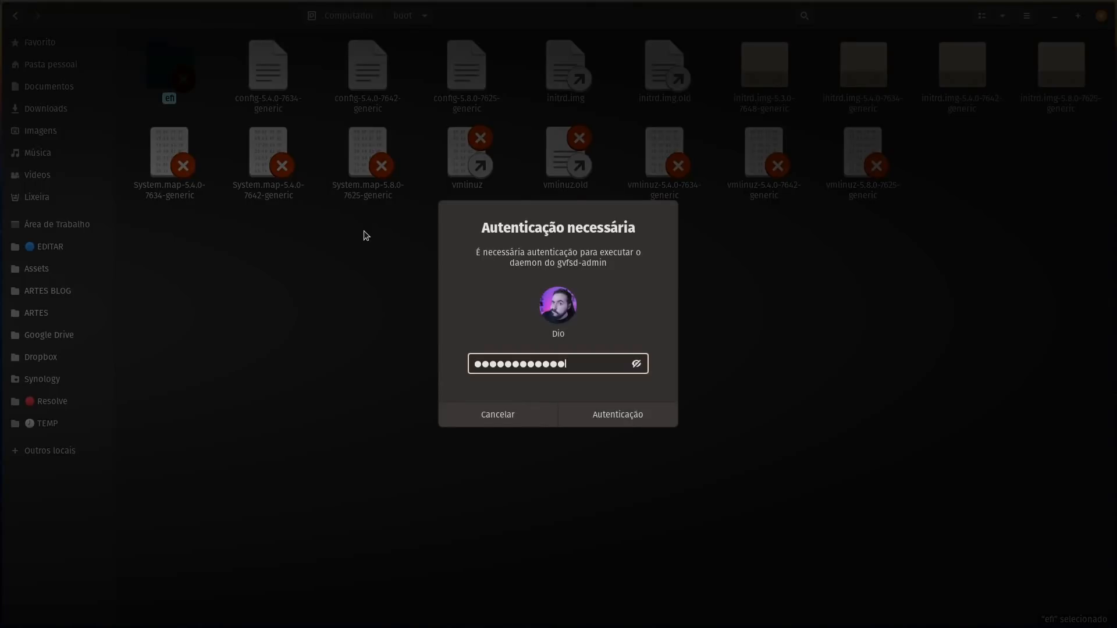
key(Return)
text(••••••••••••)
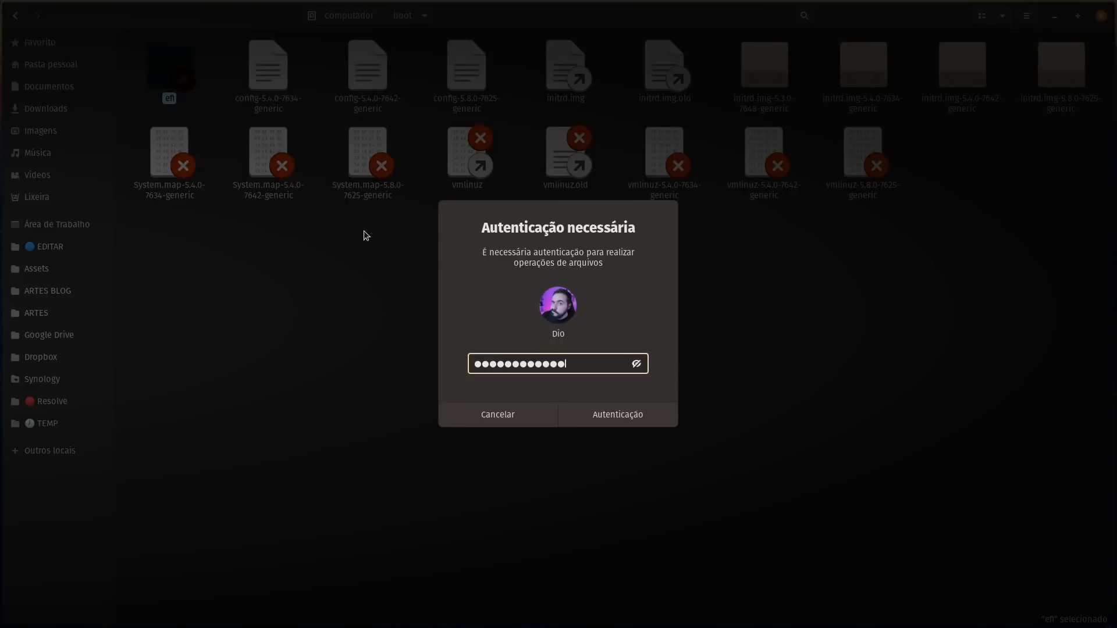
key(Return)
Open loader.conf from the loader folder in the text editor, authenticating with the account password.
double_click(442, 85)
double_click(312, 97)
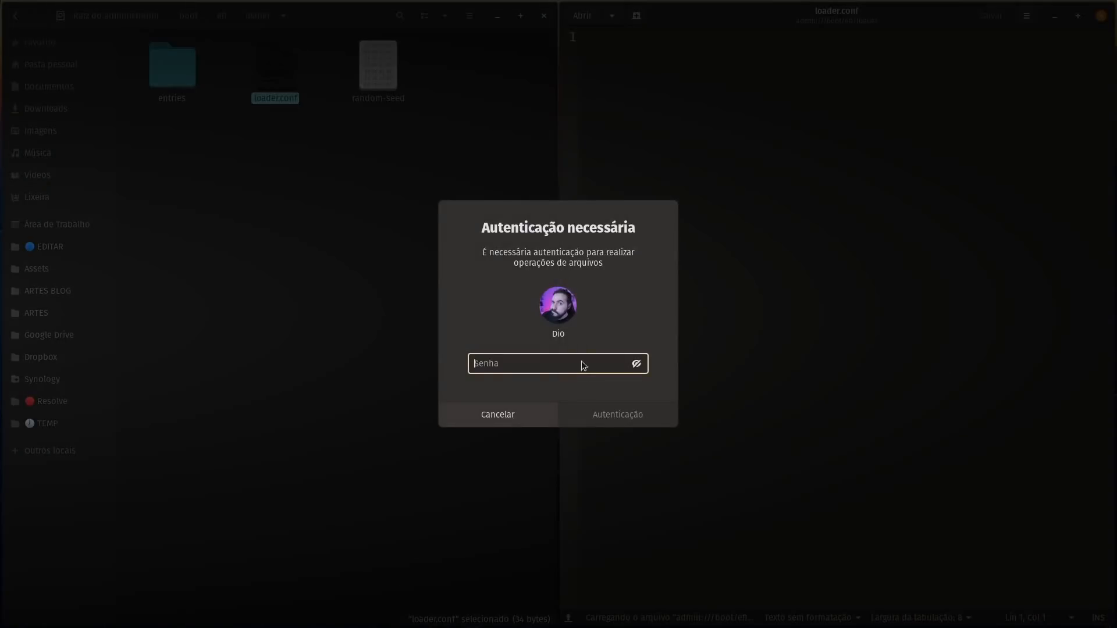
text(************)
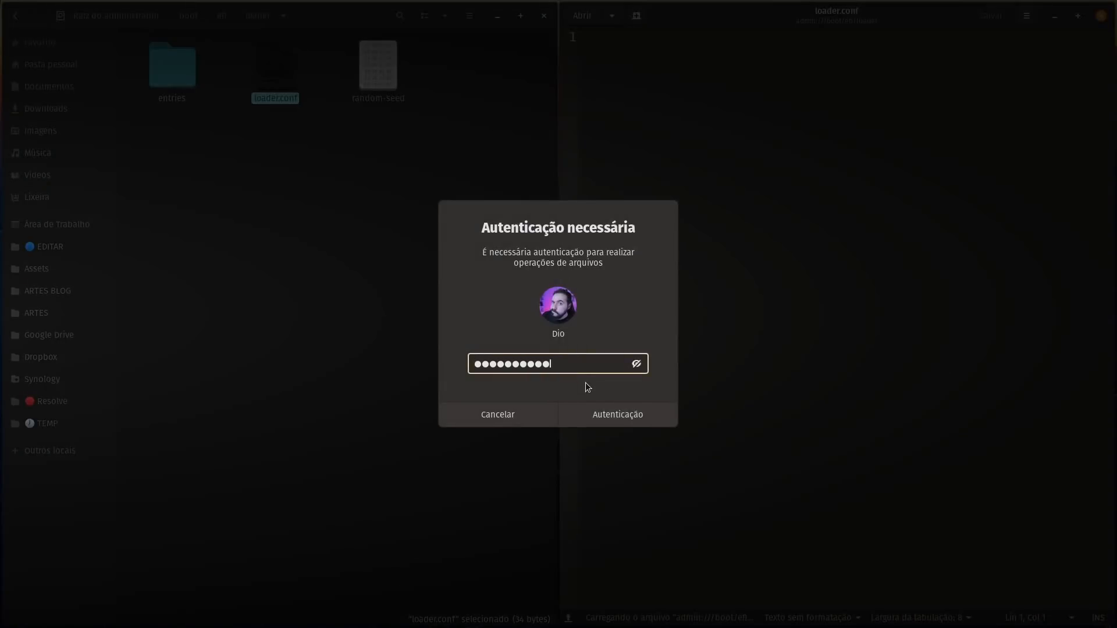
key(Return)
Examine the timeout line in loader.conf, highlighting the setting and its value.
drag(675, 54, 563, 51)
click(625, 54)
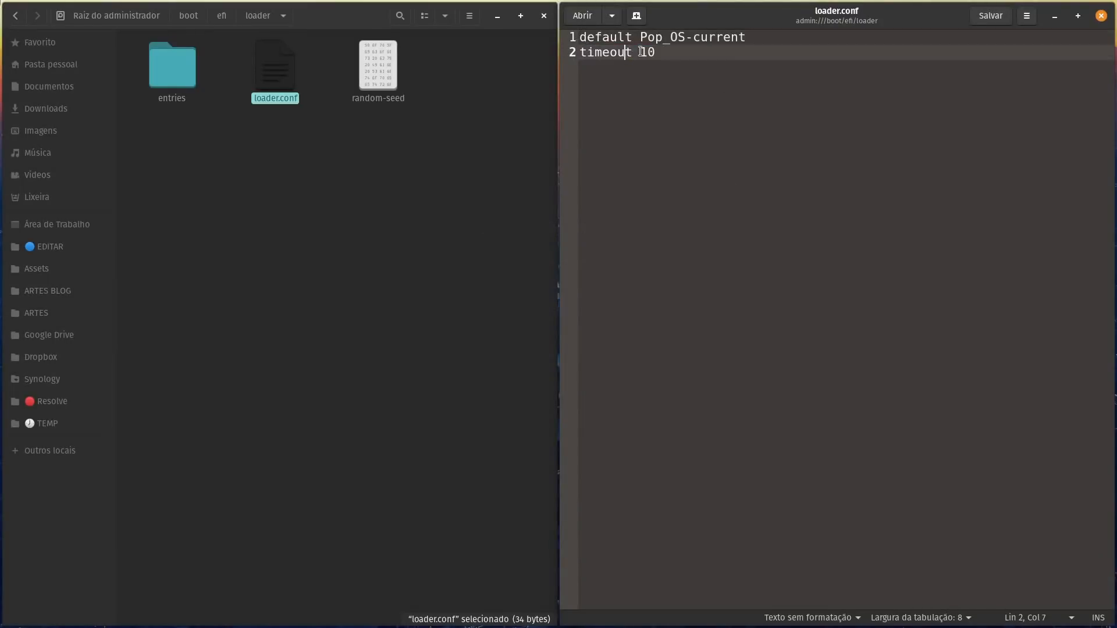
double_click(637, 53)
double_click(643, 53)
click(670, 59)
double_click(615, 57)
double_click(643, 56)
double_click(647, 56)
click(665, 56)
double_click(658, 71)
click(657, 73)
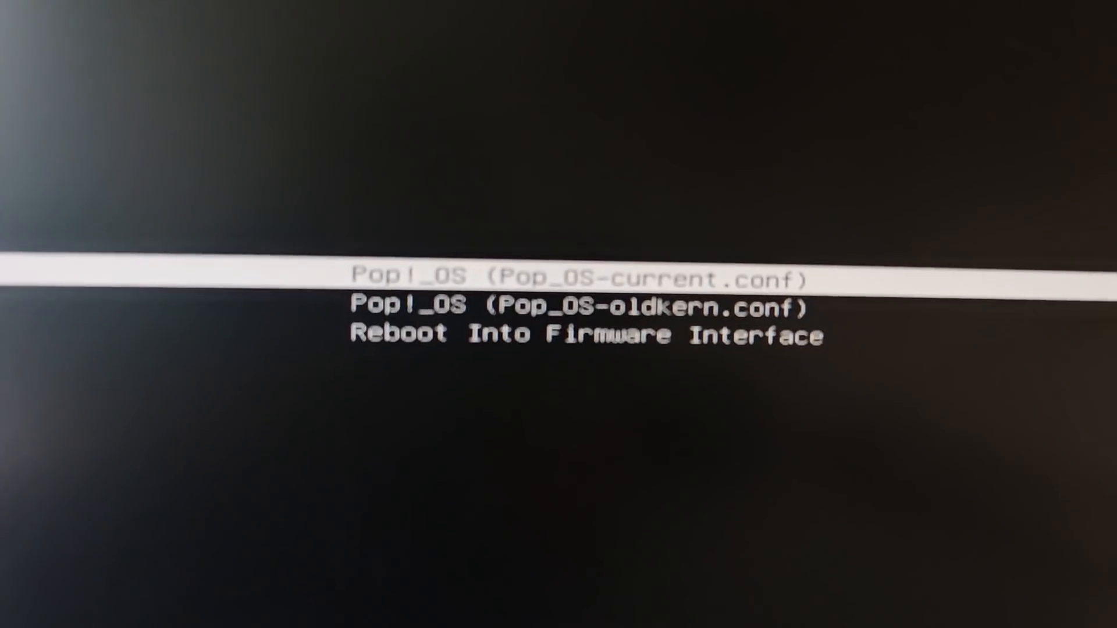
Look through the boot menu entries, from Pop_OS-current.conf to Reboot Into Firmware Interface, and return to Pop_OS-current.conf.
key(Down)
key(Down)
key(Up)
key(Up)
key(Down)
key(Up)
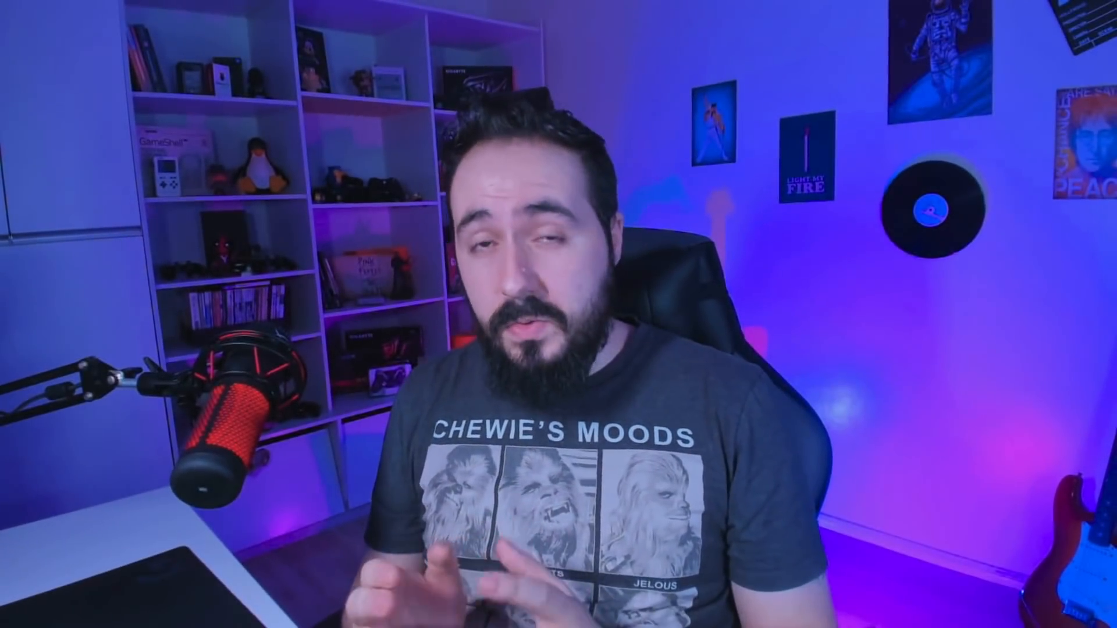